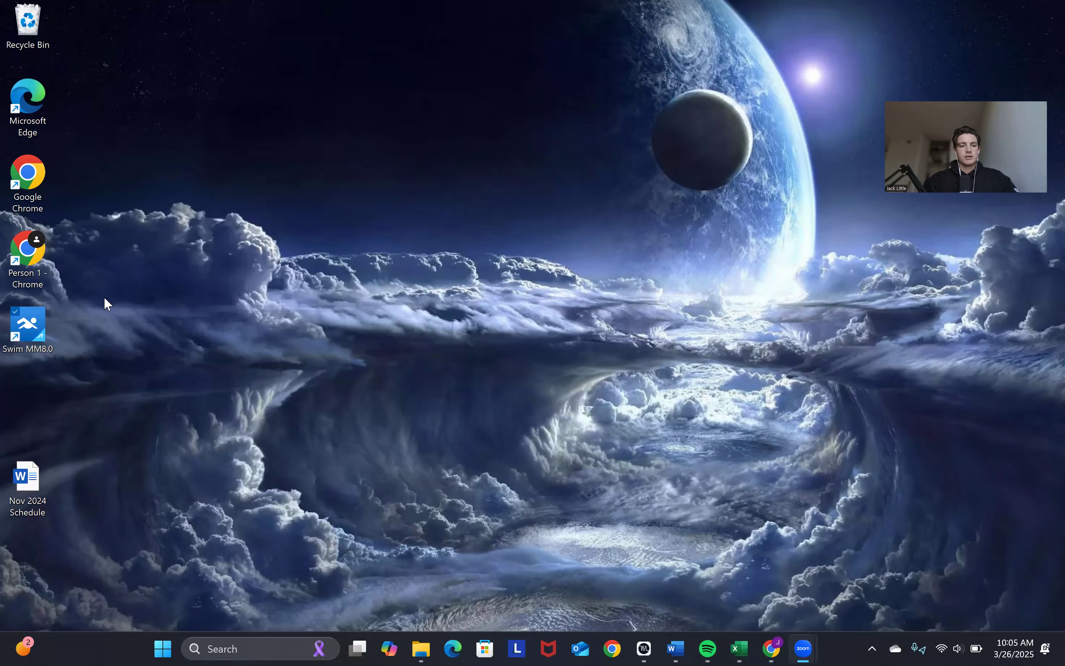
Step: Launch Swim Meet Manager in English and dismiss the Log-In without opening any database
double_click(39, 343)
click(590, 395)
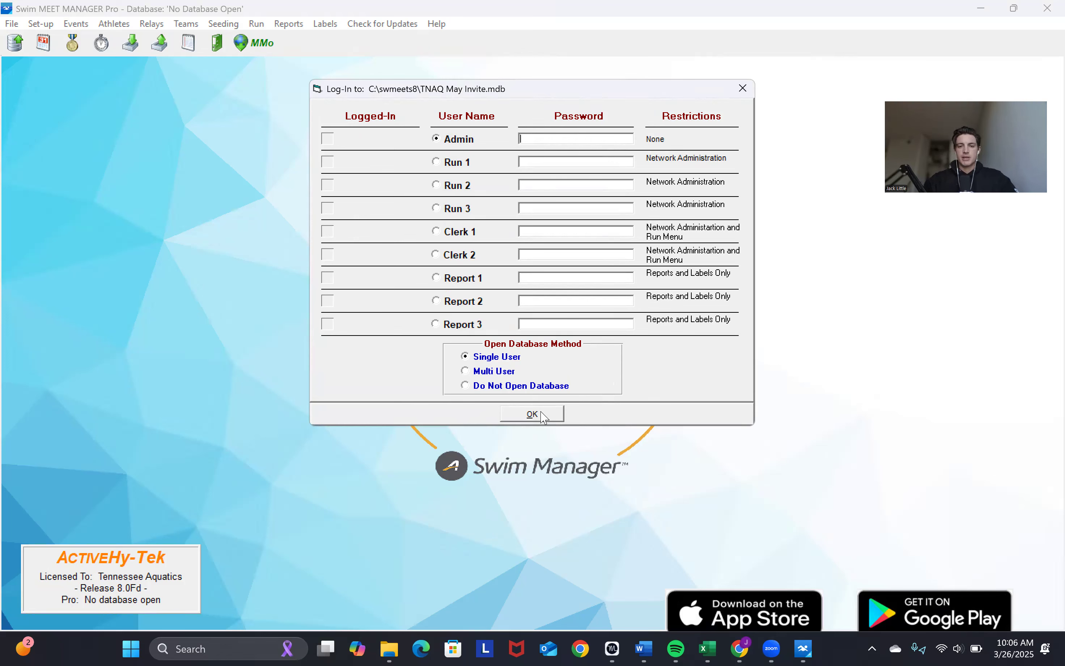
click(742, 89)
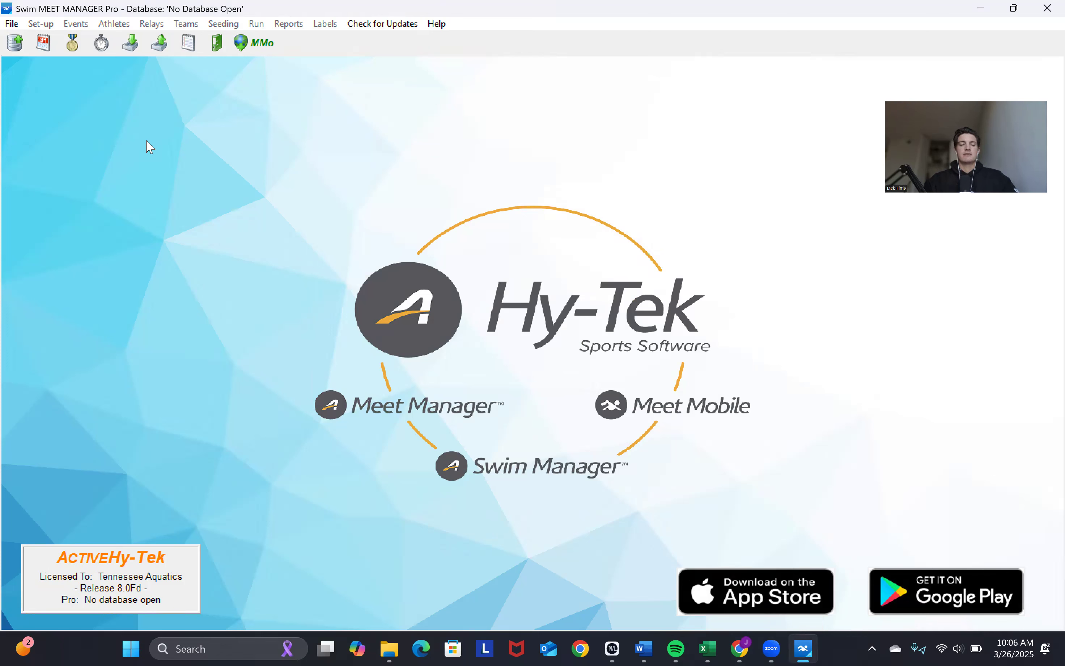
Step: Open the April Invite meet database via File > Open / New, logged in as single-user admin
click(11, 24)
click(10, 23)
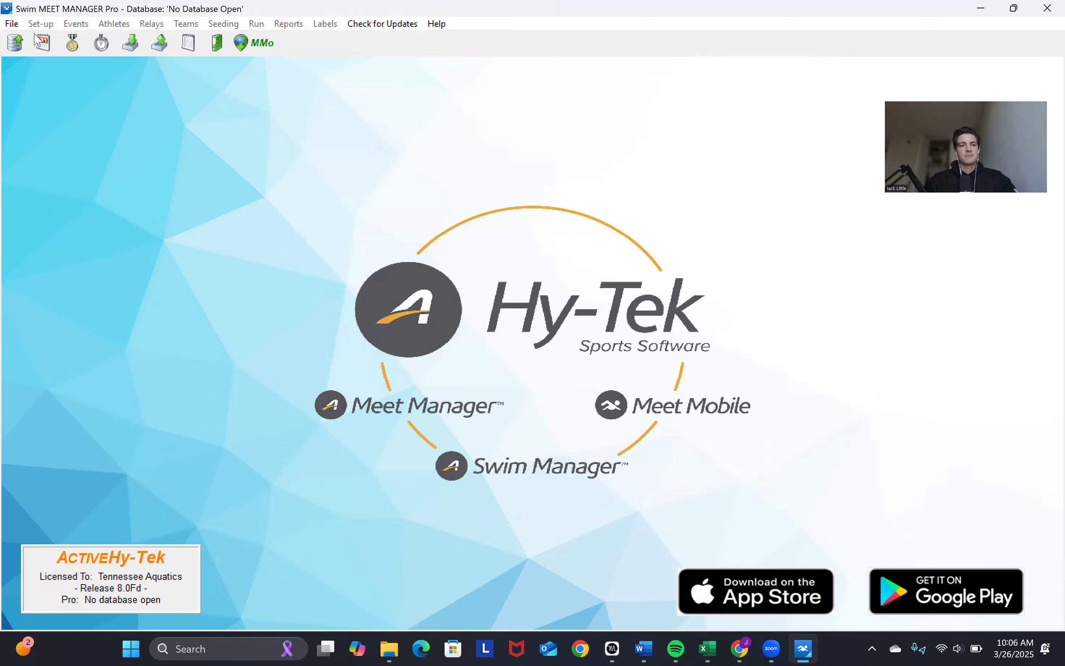
click(11, 24)
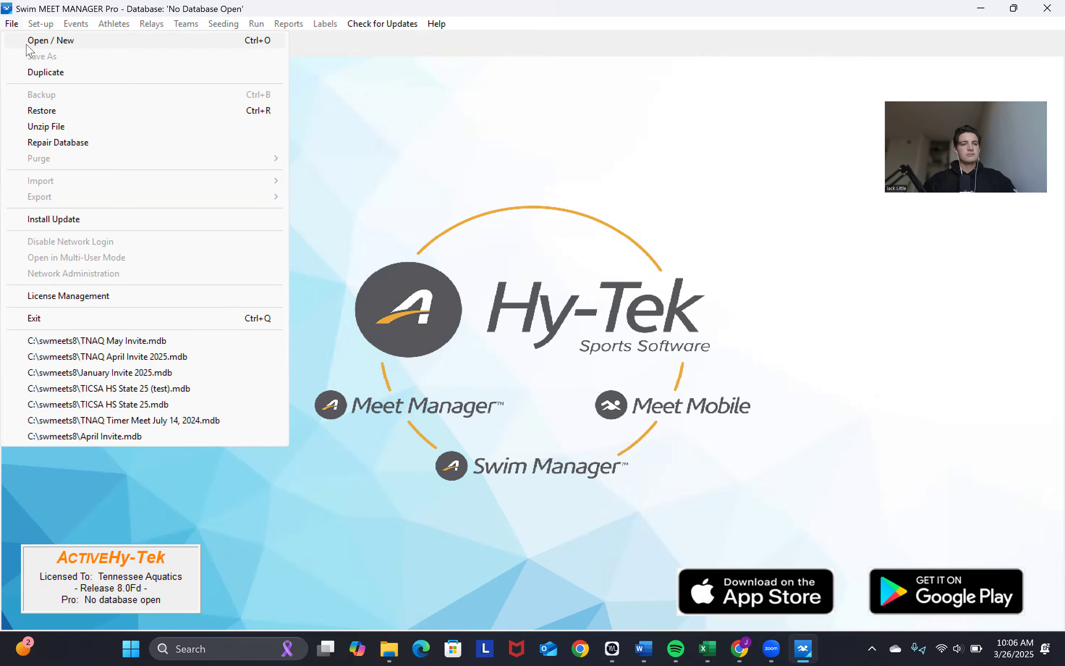
click(27, 44)
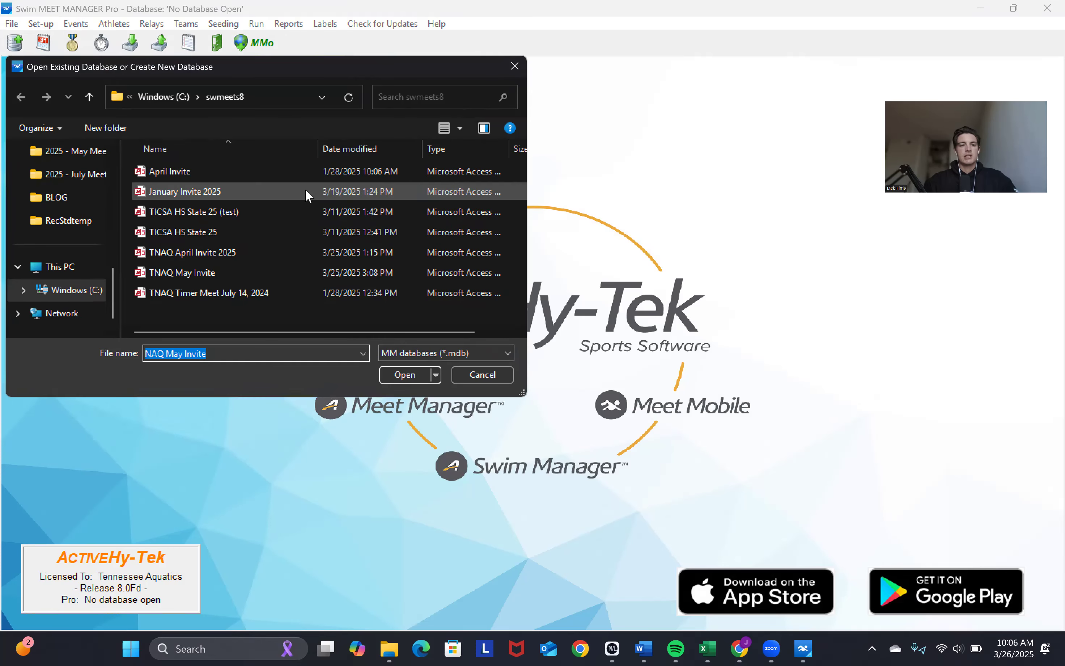
click(310, 164)
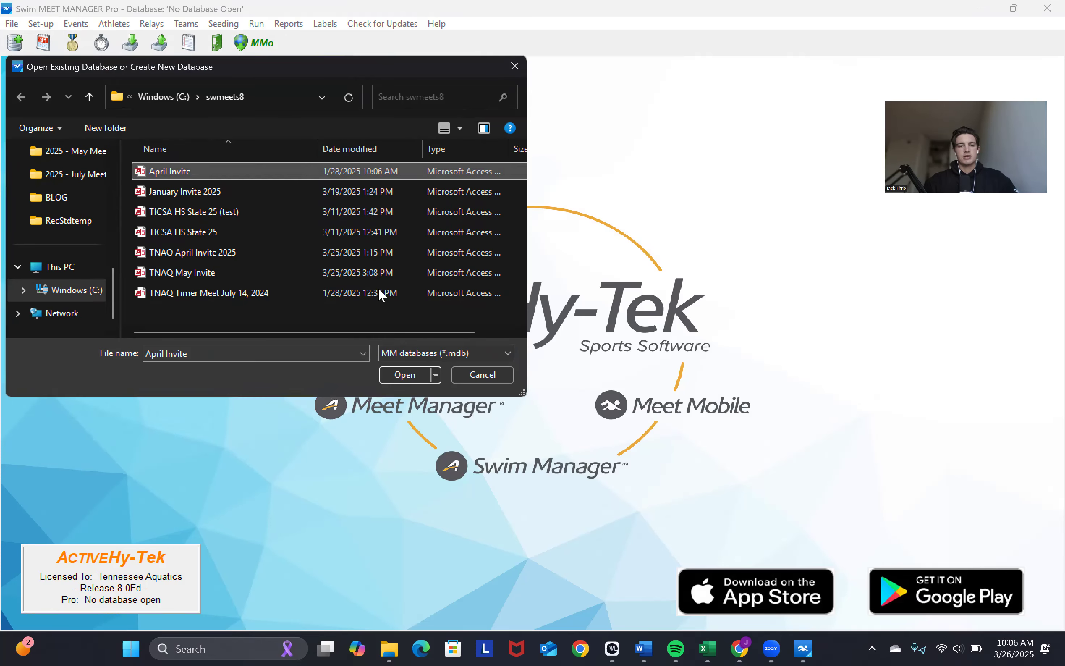
click(391, 373)
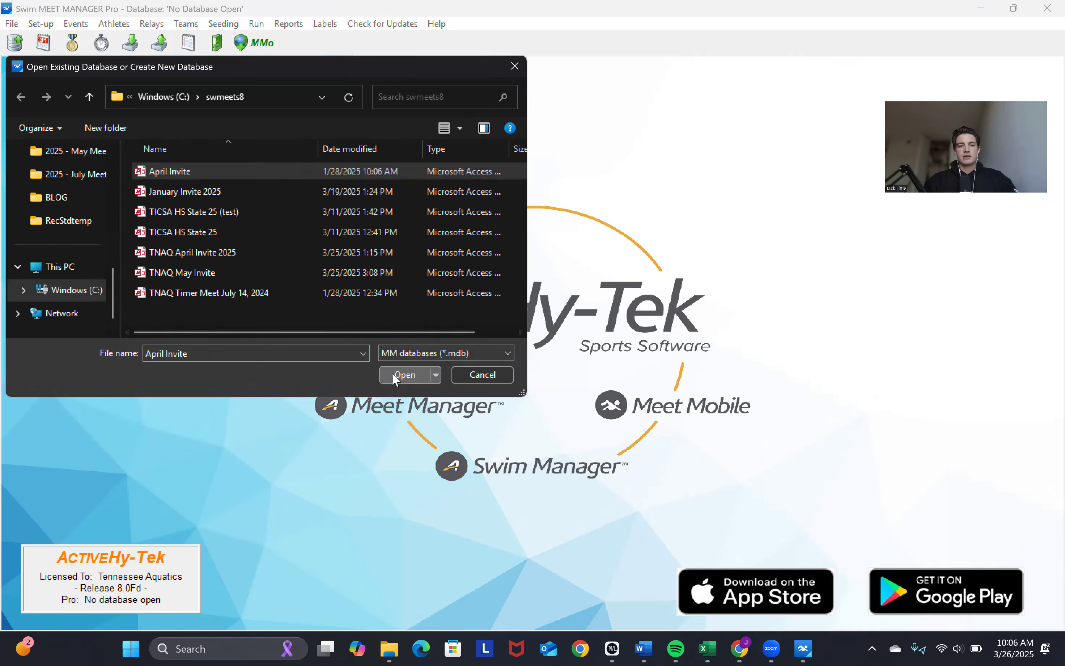
click(533, 414)
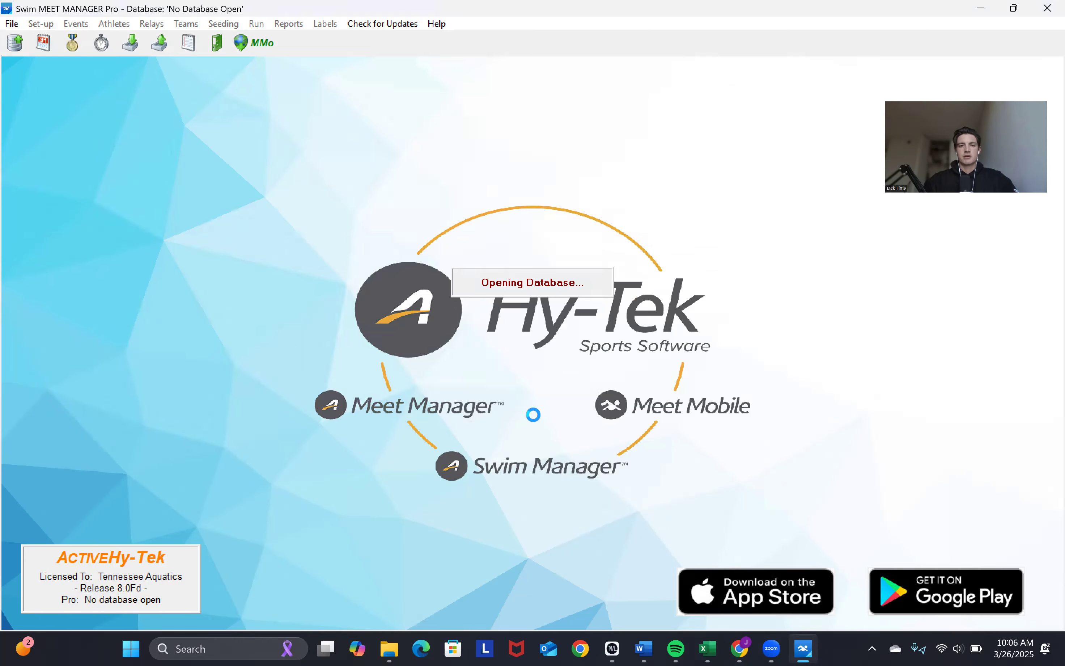
Step: Browse the April Invite events list and its session schedule, then close the Sessions window
click(78, 24)
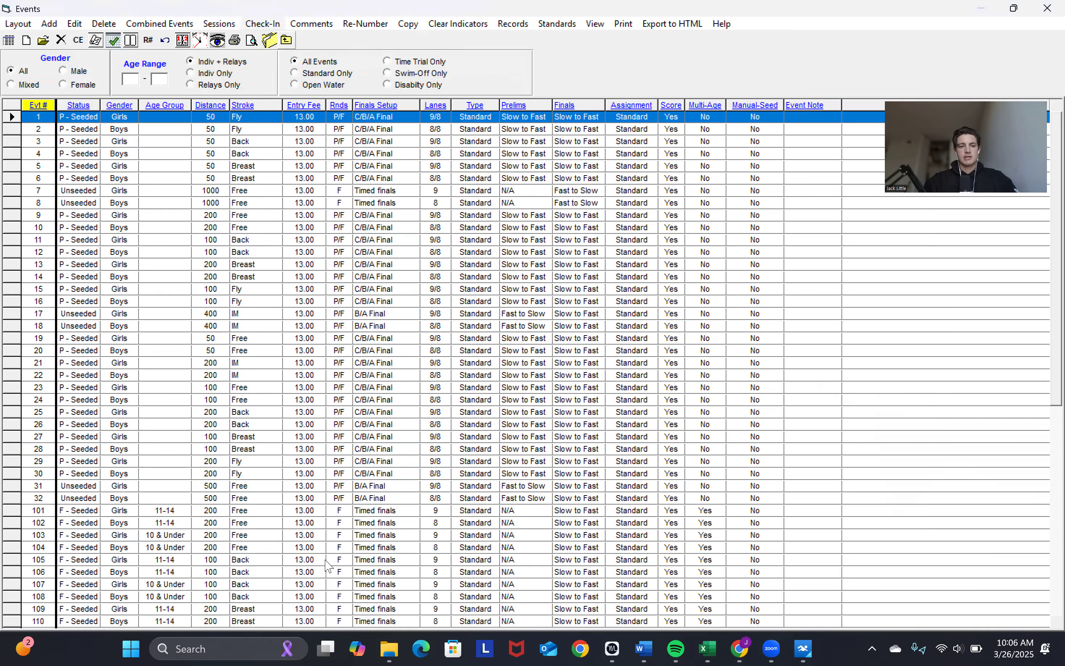
scroll(218, 207, down, 6)
scroll(289, 247, up, 4)
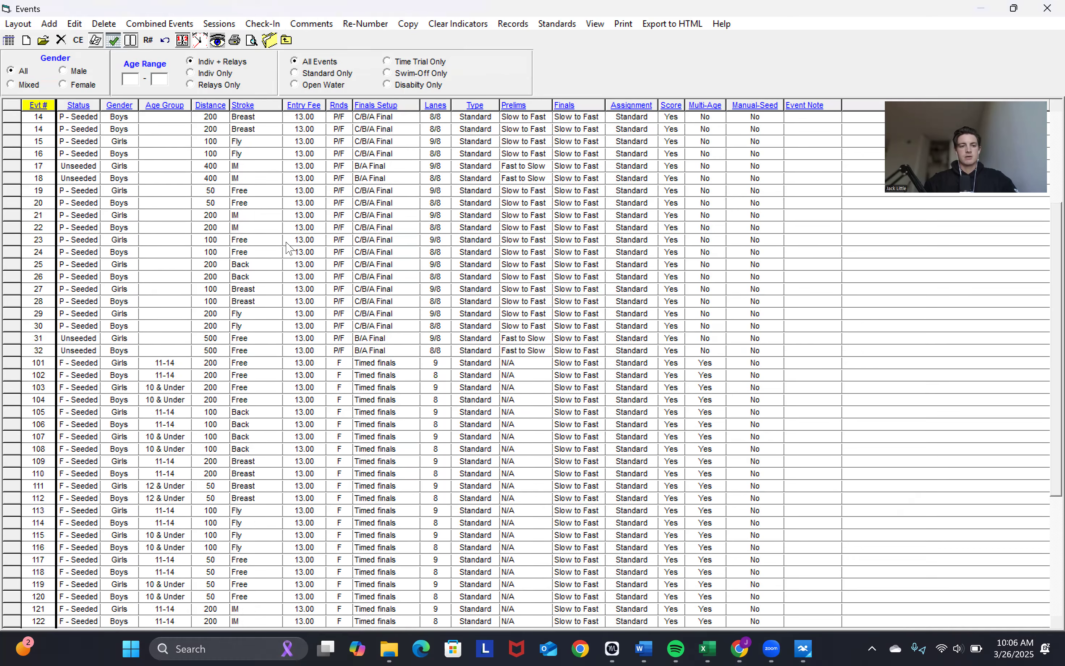
scroll(254, 180, up, 2)
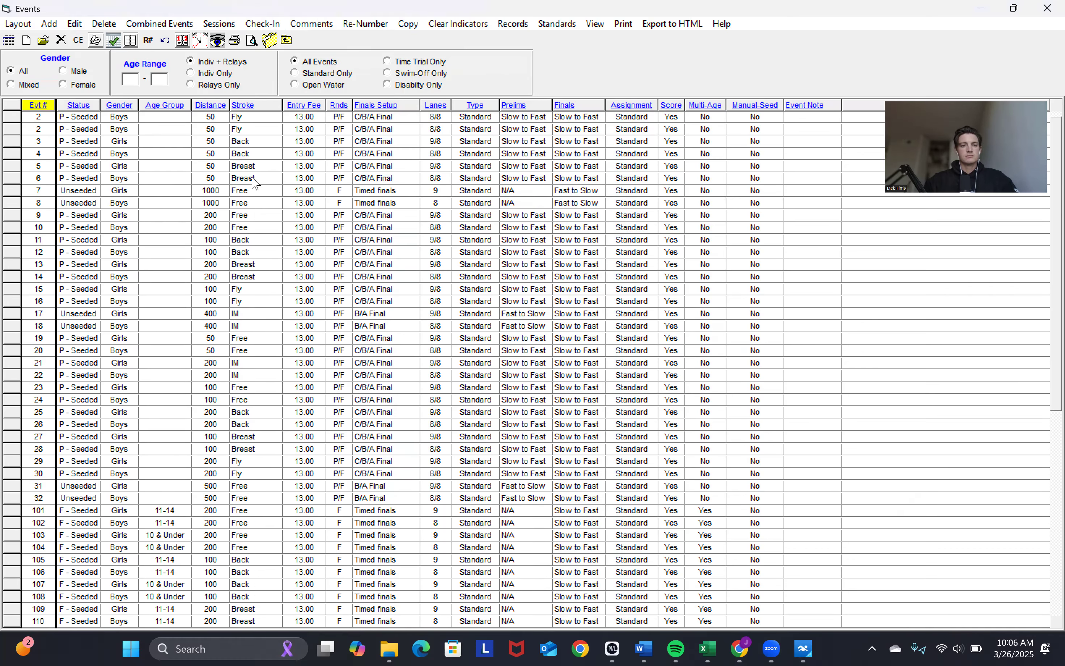
click(215, 24)
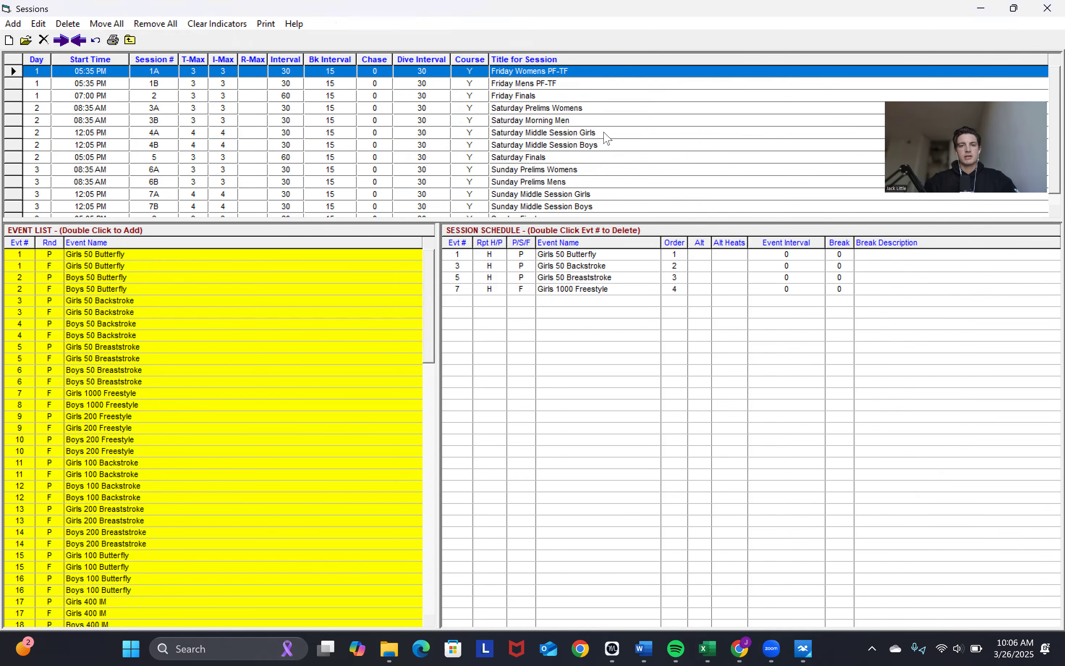
click(1046, 8)
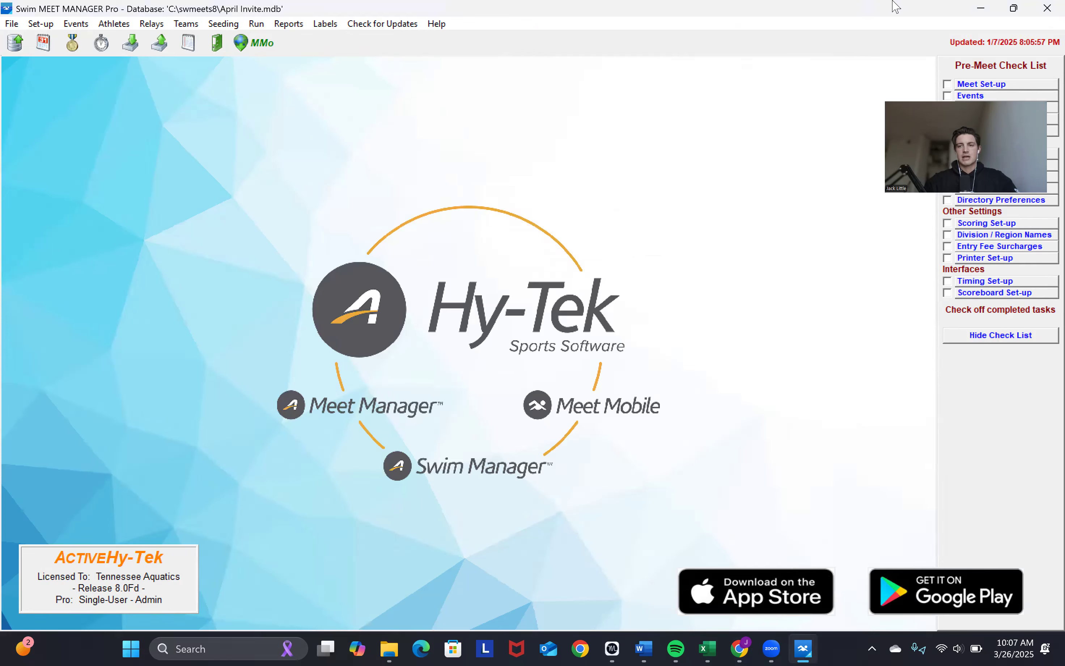
Step: Exit Meet Manager, then relaunch it in English without opening a database
click(10, 23)
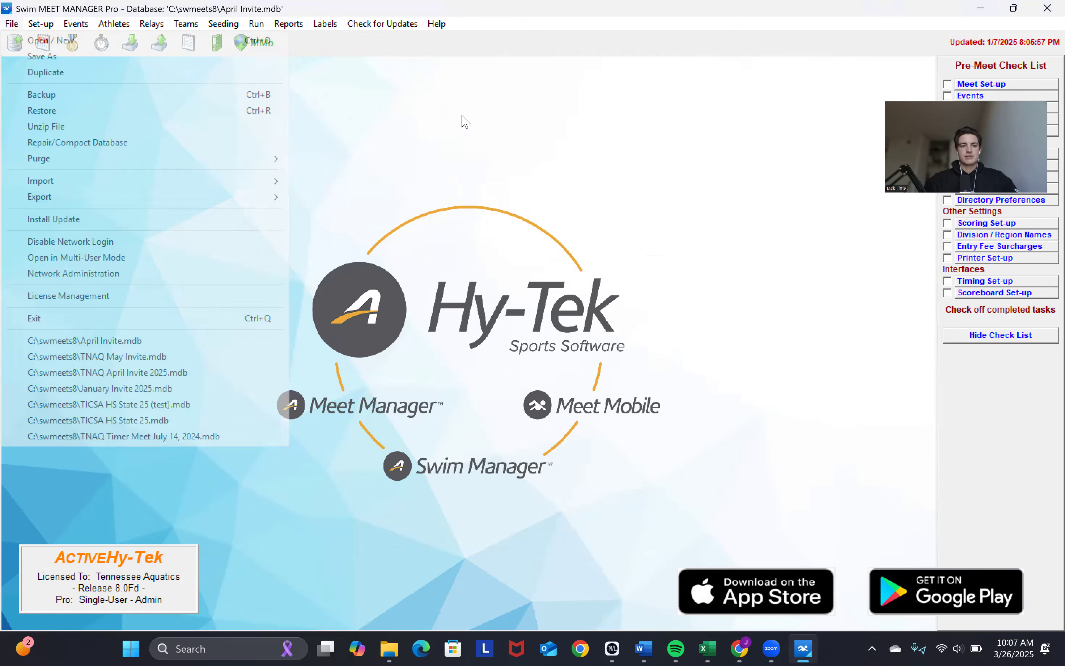
click(1047, 6)
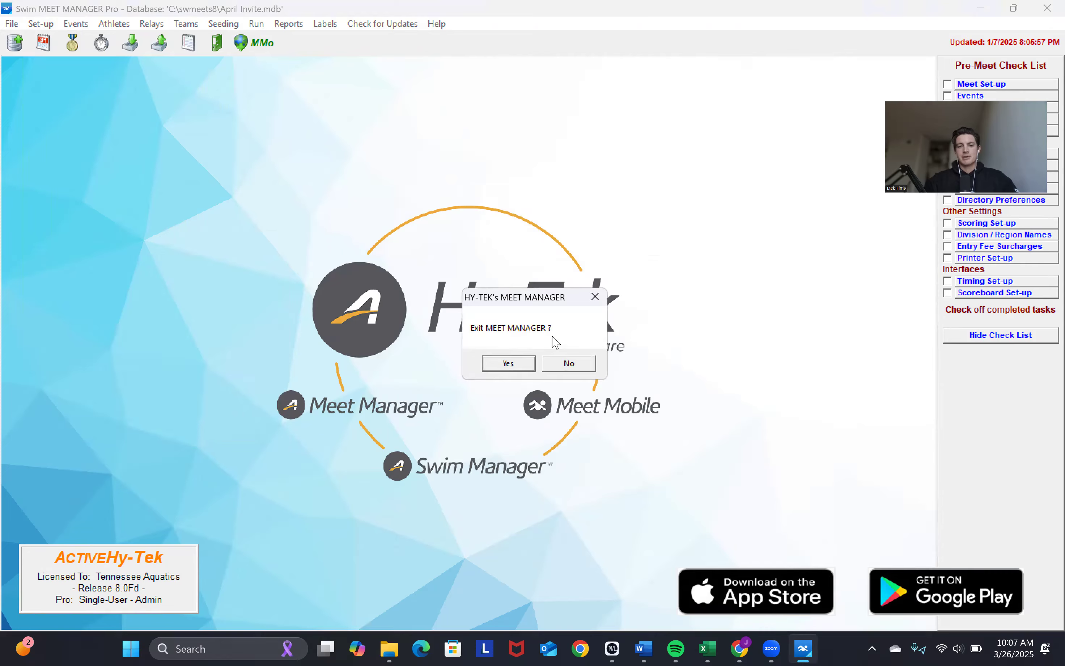
click(507, 364)
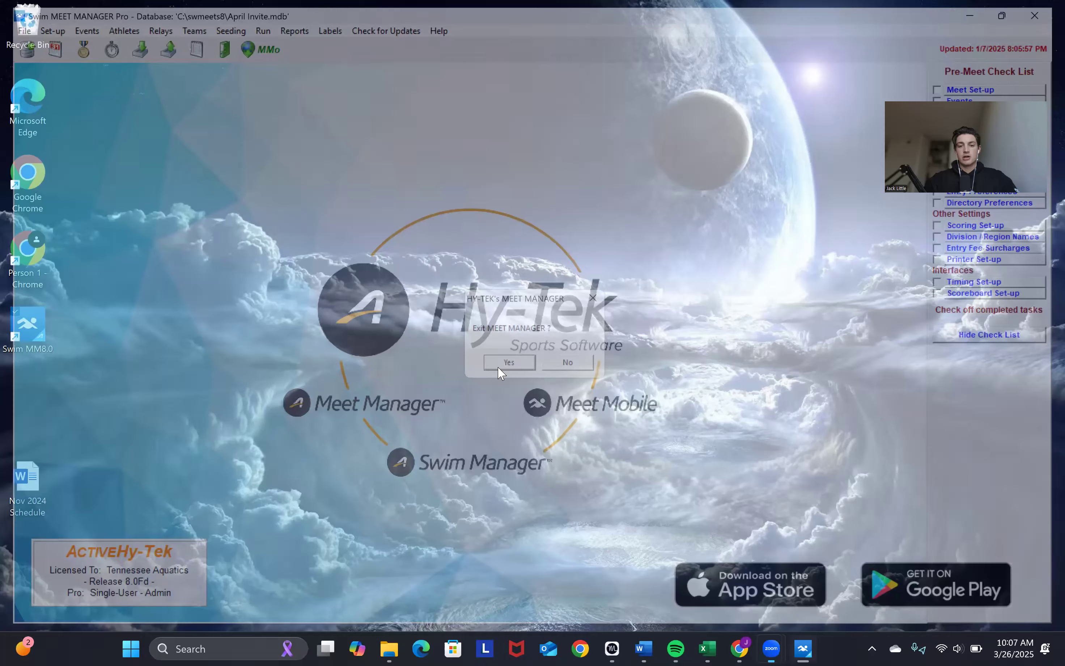
double_click(38, 348)
click(595, 396)
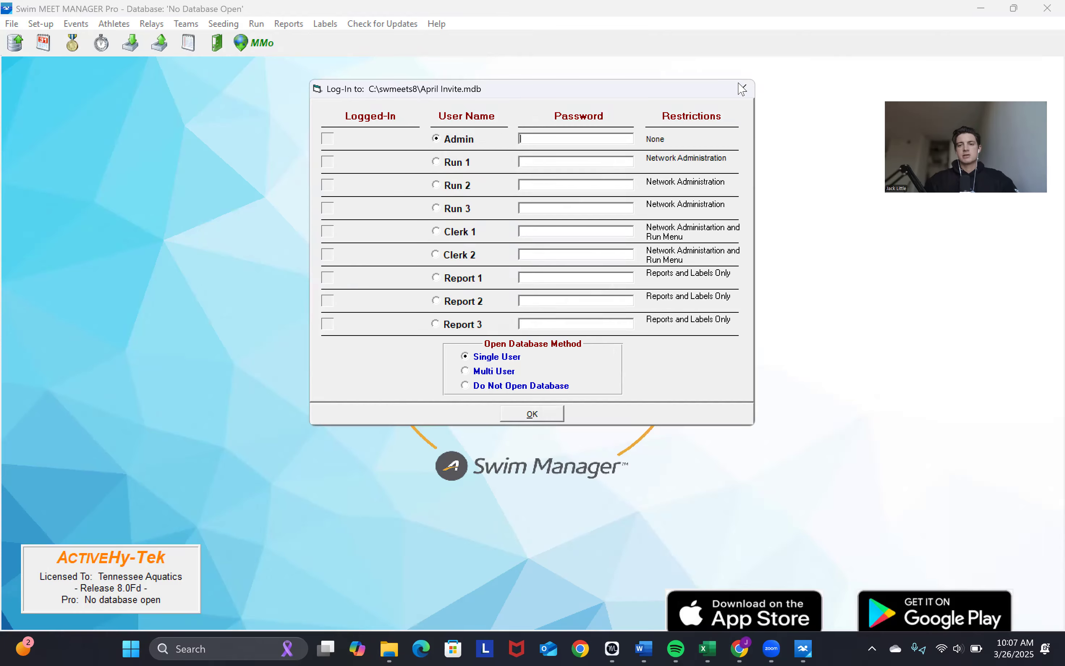
click(743, 88)
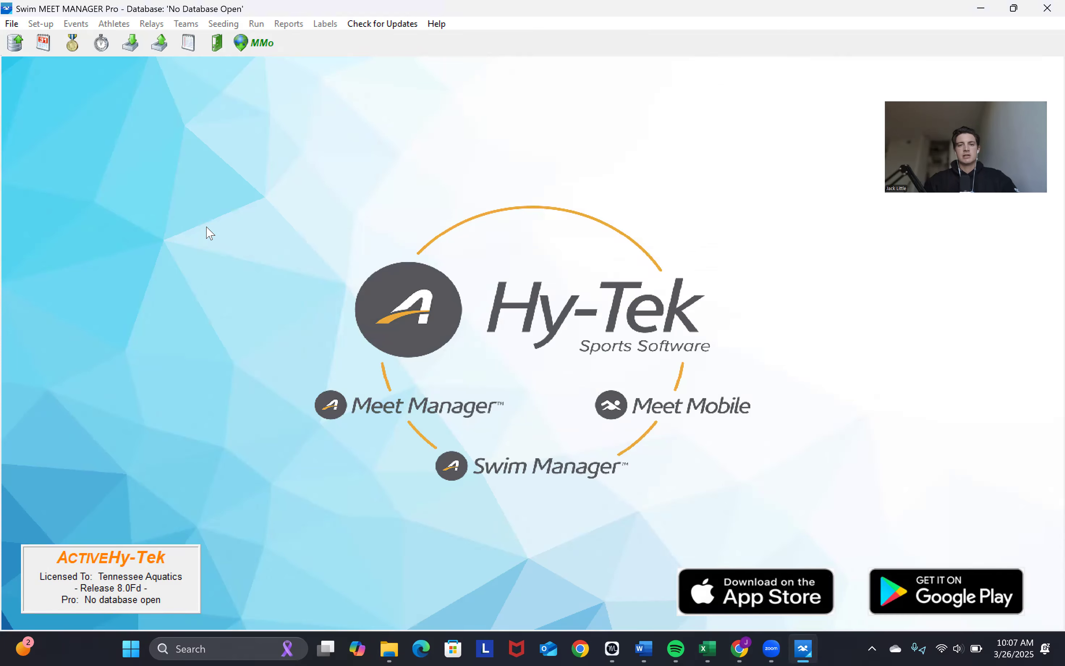
Step: Try Meet Set-up with no database open, dismiss the reminder, and relaunch the program
click(11, 25)
click(538, 192)
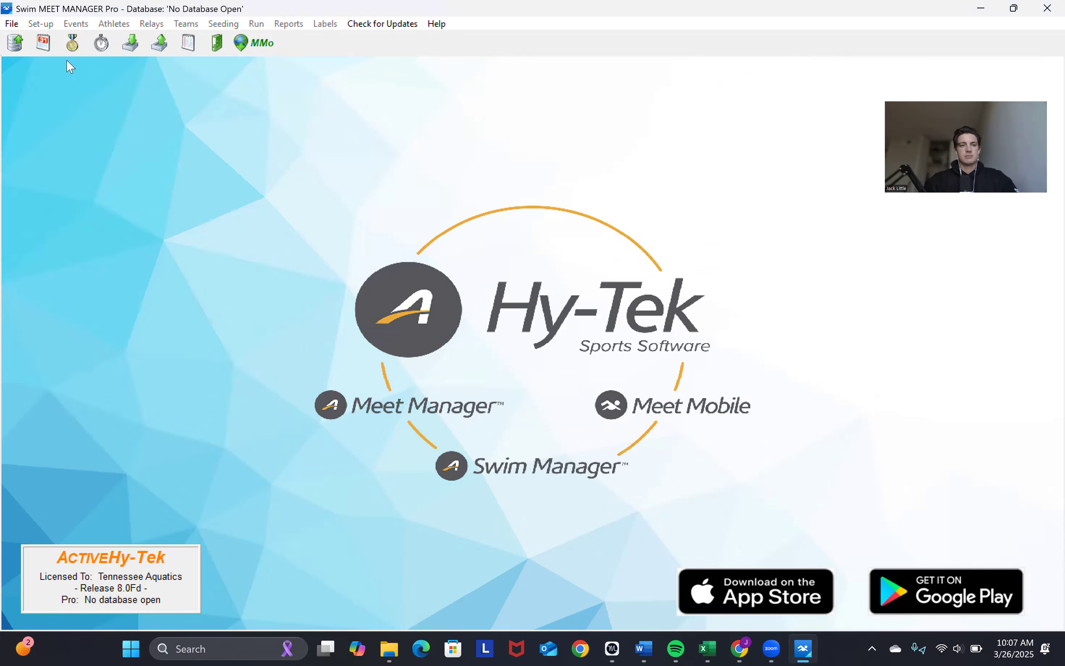
click(14, 26)
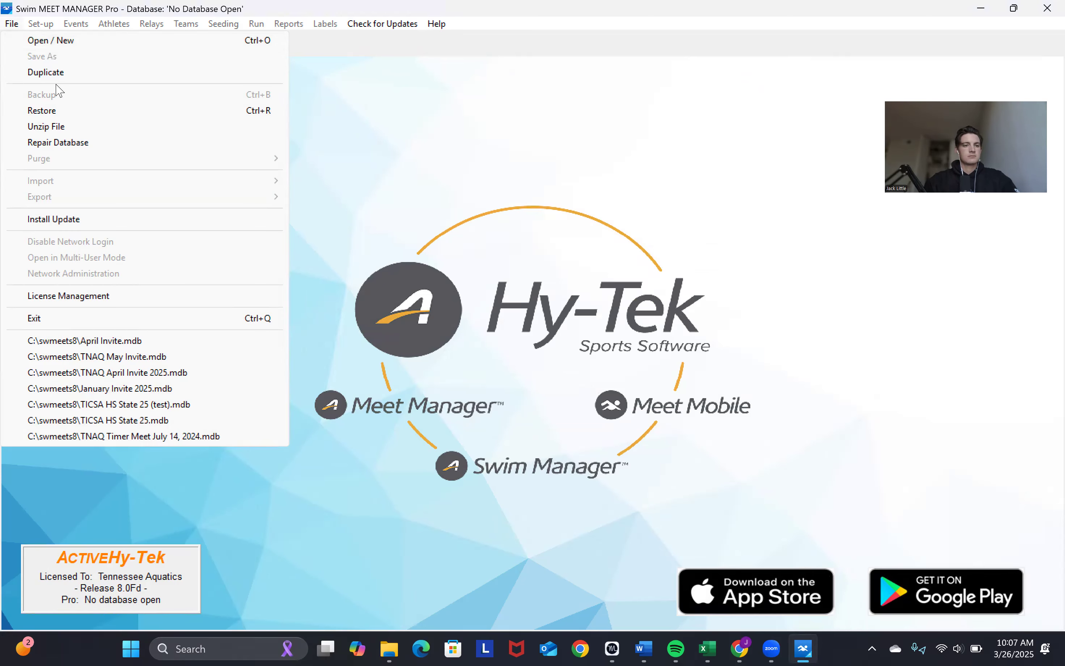
click(437, 183)
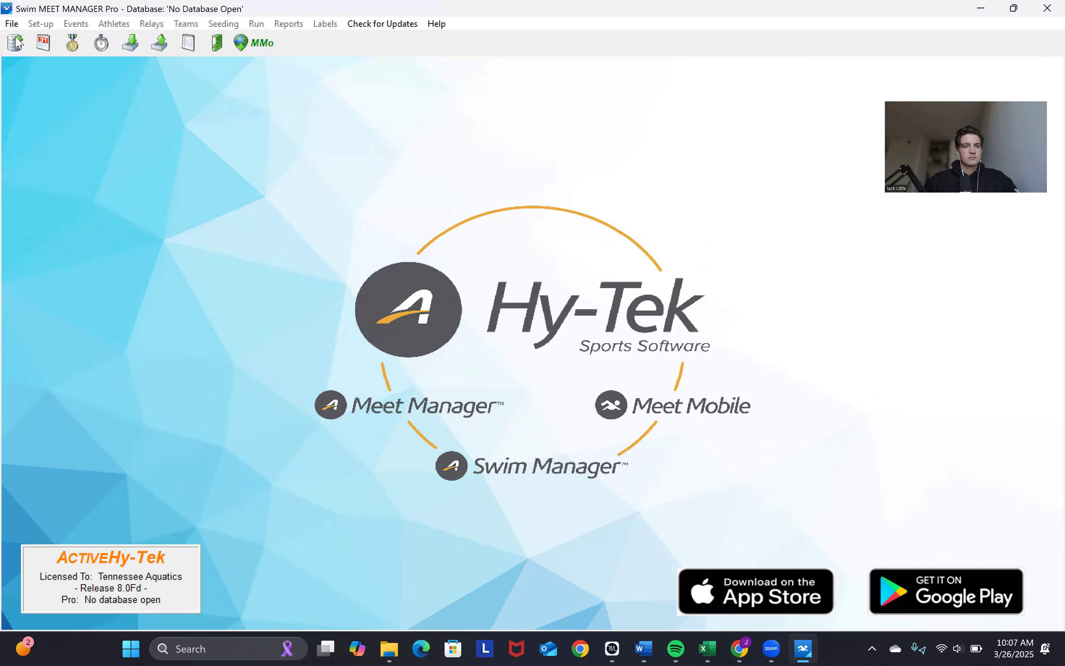
click(46, 47)
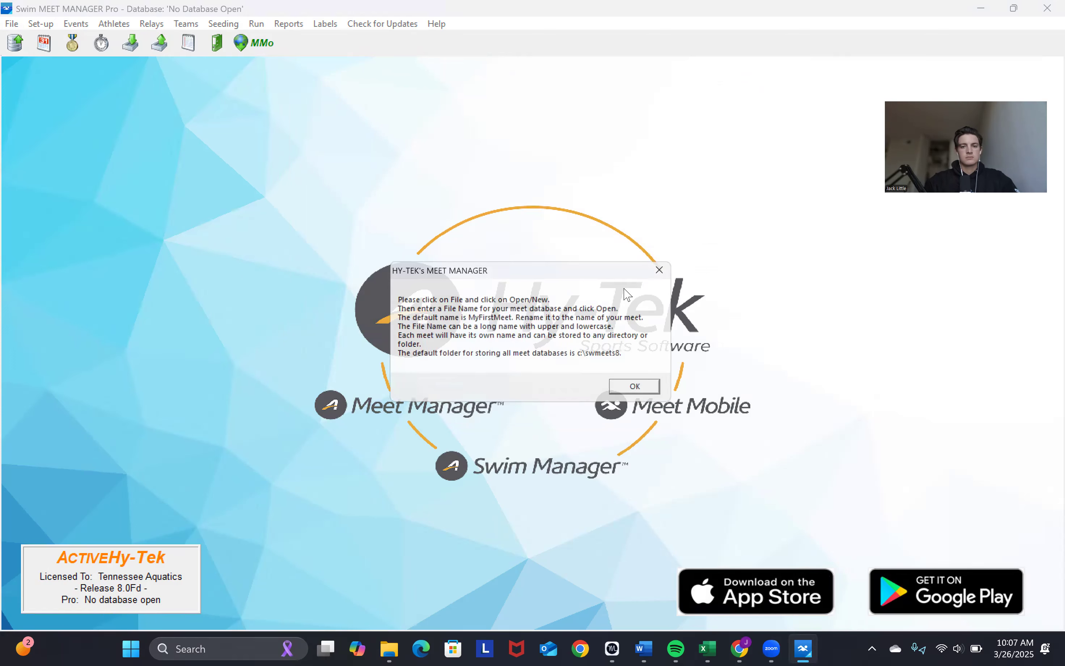
click(659, 270)
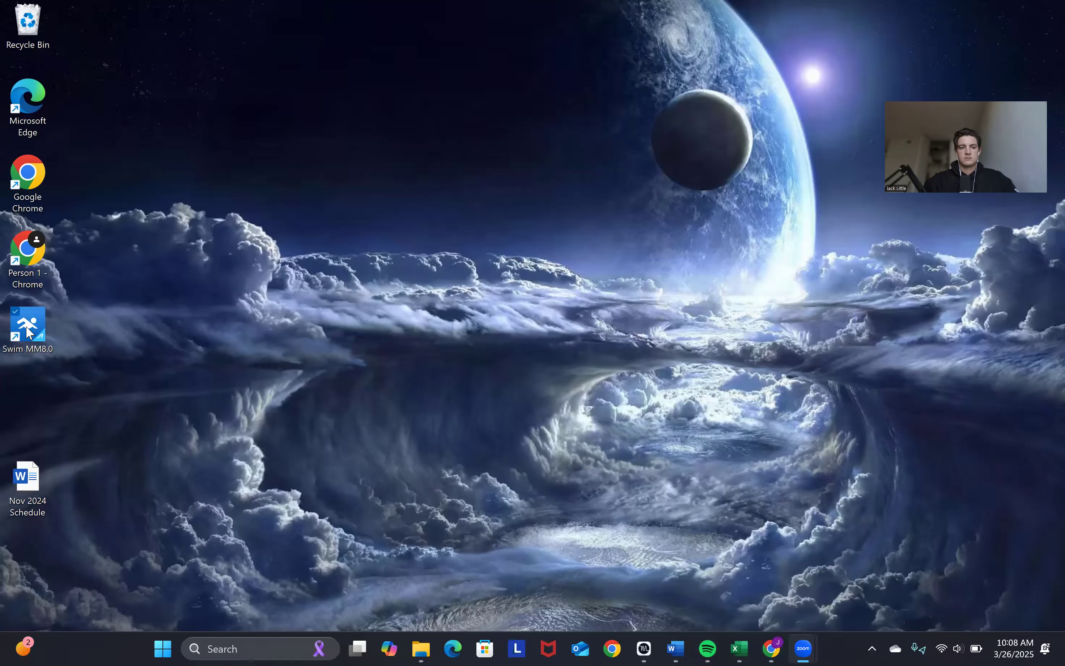
click(27, 332)
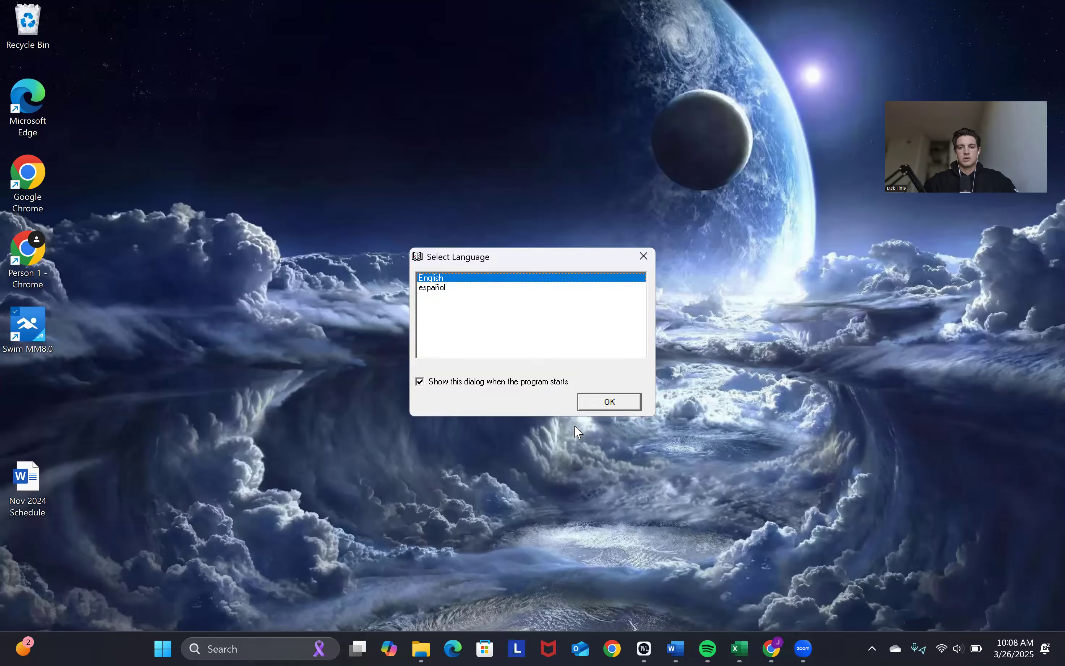
Step: Choose English and close the Log-In without opening a database
click(613, 404)
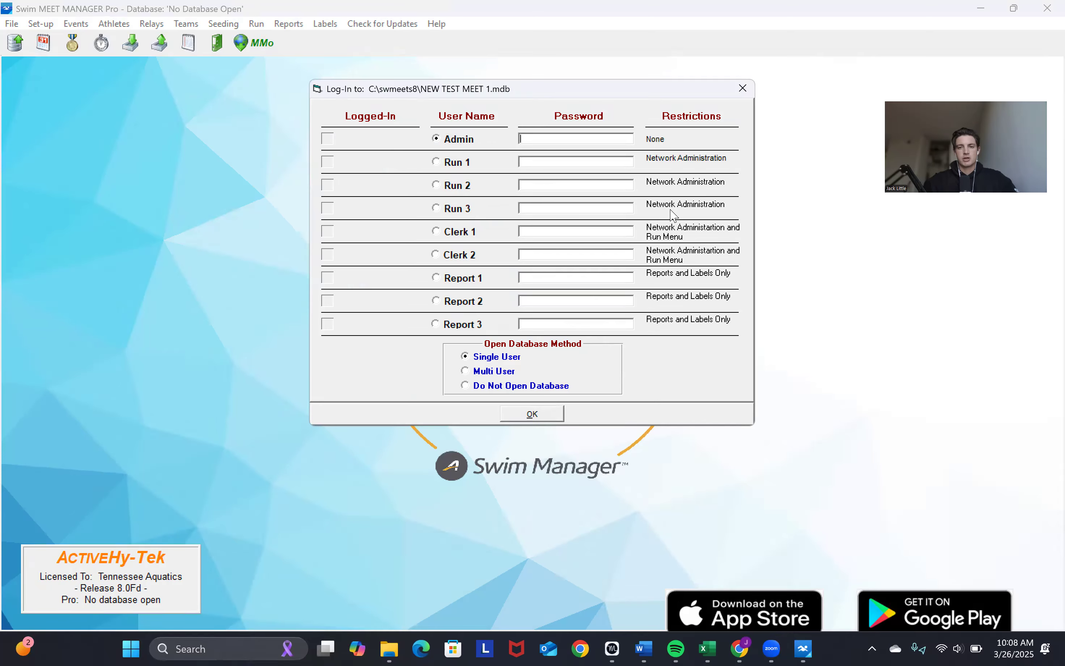
click(744, 89)
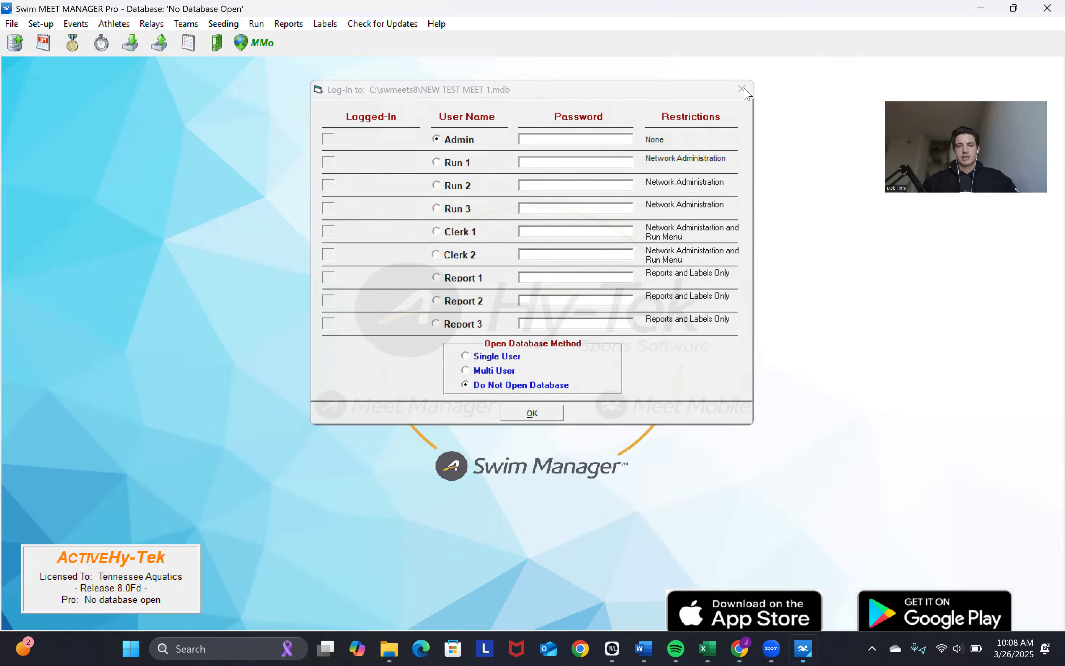
click(11, 25)
Step: Create the new database NEW TEST MEET 2 via File > Open / New and log in
click(12, 26)
click(8, 25)
click(16, 38)
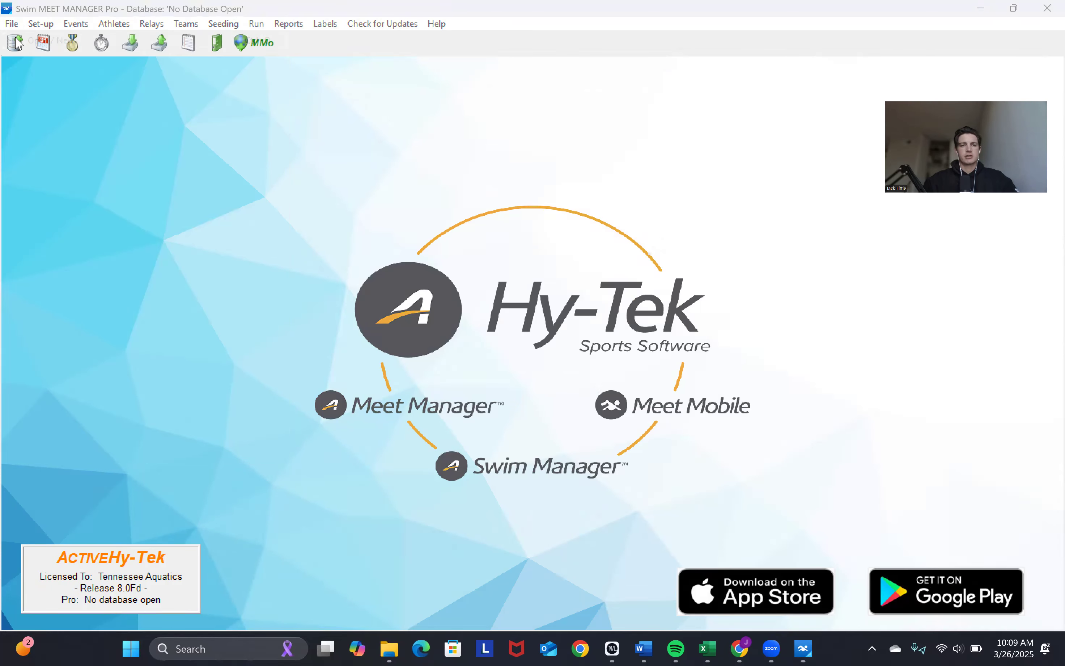
click(246, 353)
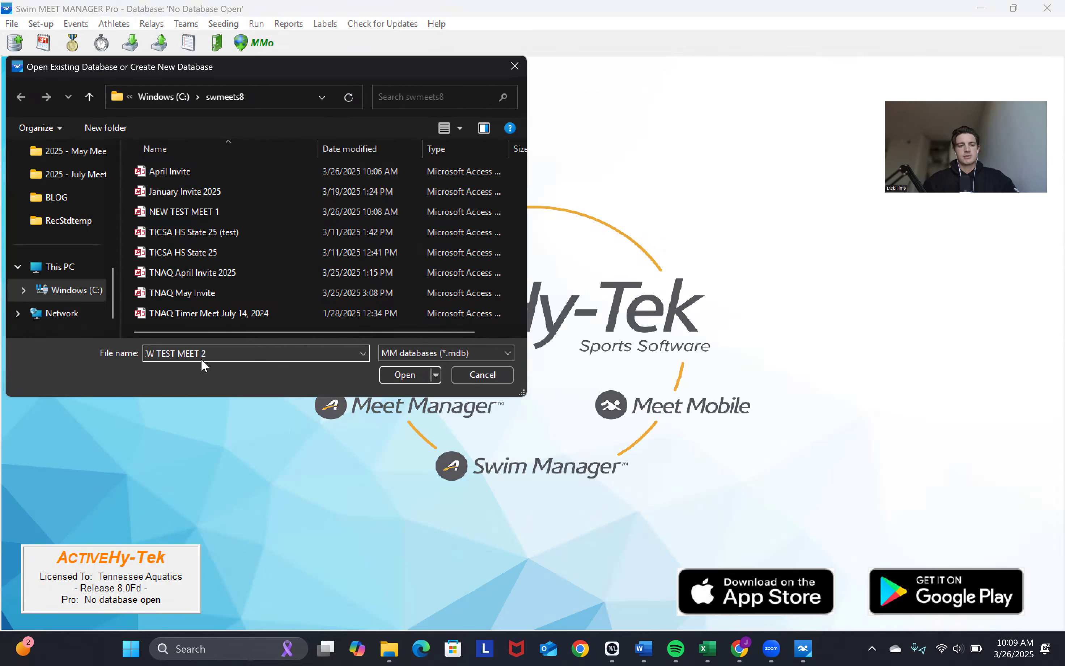
key(Left)
key(Left)
key(Left)
key(Left)
key(Left)
key(Left)
key(Left)
key(Left)
key(Left)
key(Left)
key(Left)
key(Left)
key(Left)
key(Left)
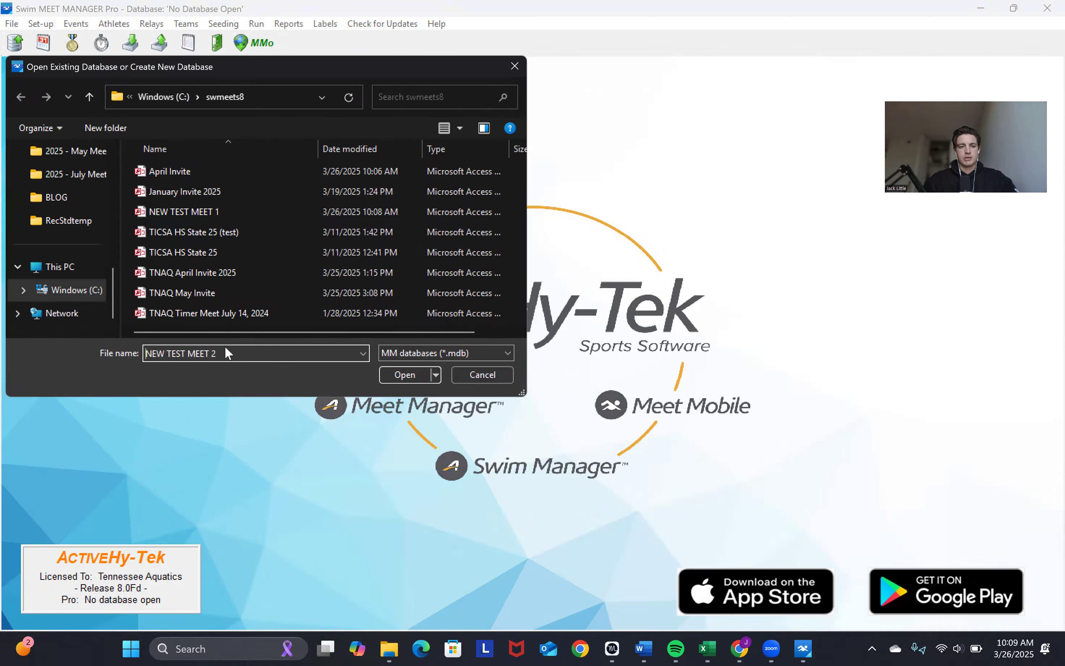
click(402, 374)
click(517, 415)
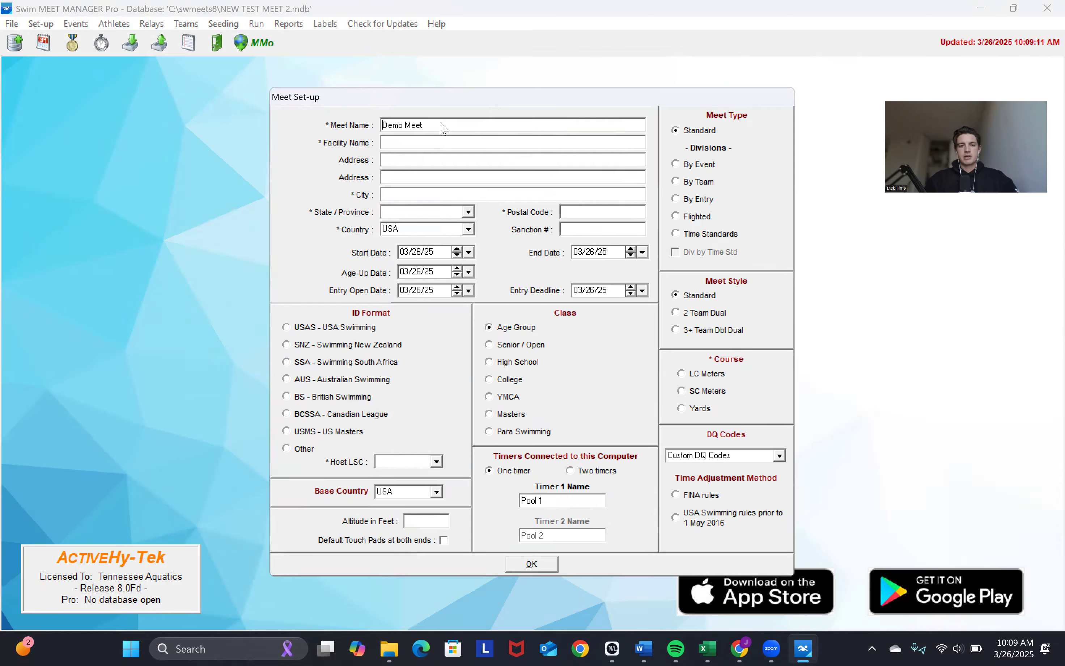
Step: Enter meet name 'new test meet 2', facility 'a place somewhere', city knoxville, state TN and the postal code
key(BackSpace)
key(BackSpace)
key(BackSpace)
key(BackSpace)
key(BackSpace)
key(BackSpace)
key(BackSpace)
key(BackSpace)
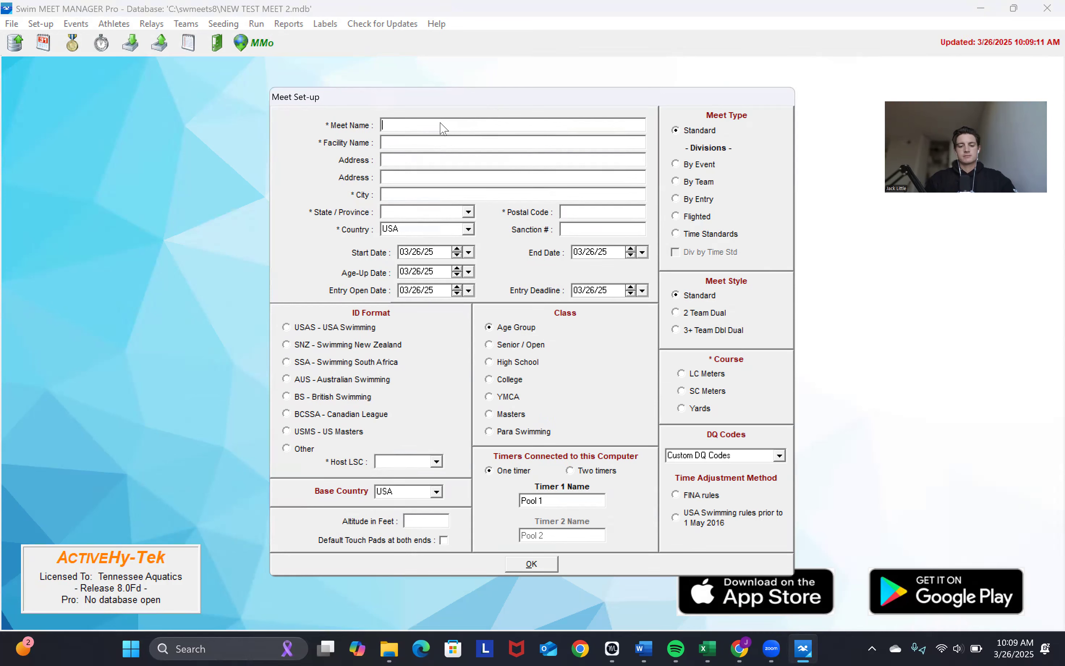
key(Caps_Lock)
text(new tes)
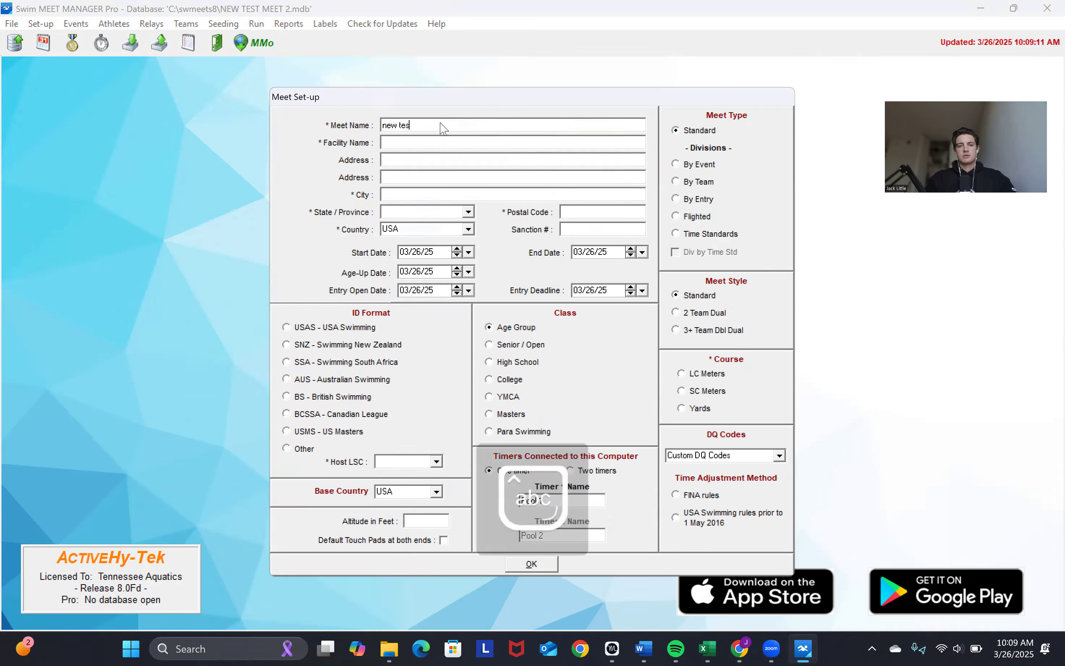
text(t meet 2)
click(416, 144)
text(a place somehwer)
key(BackSpace)
key(BackSpace)
key(BackSpace)
key(BackSpace)
text(where)
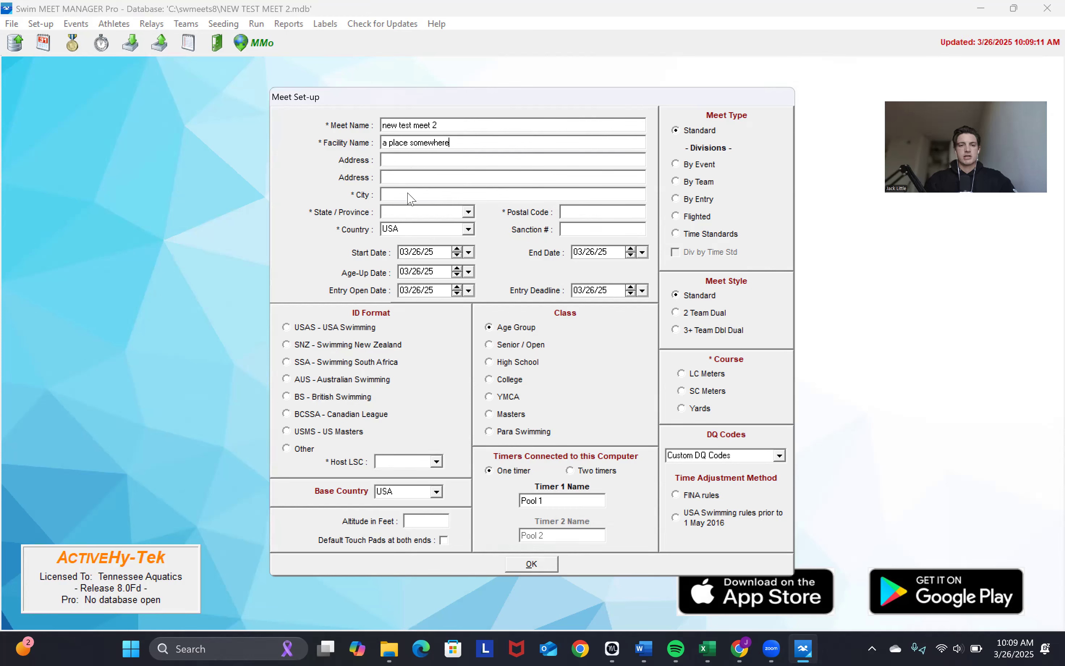
text(knoxville)
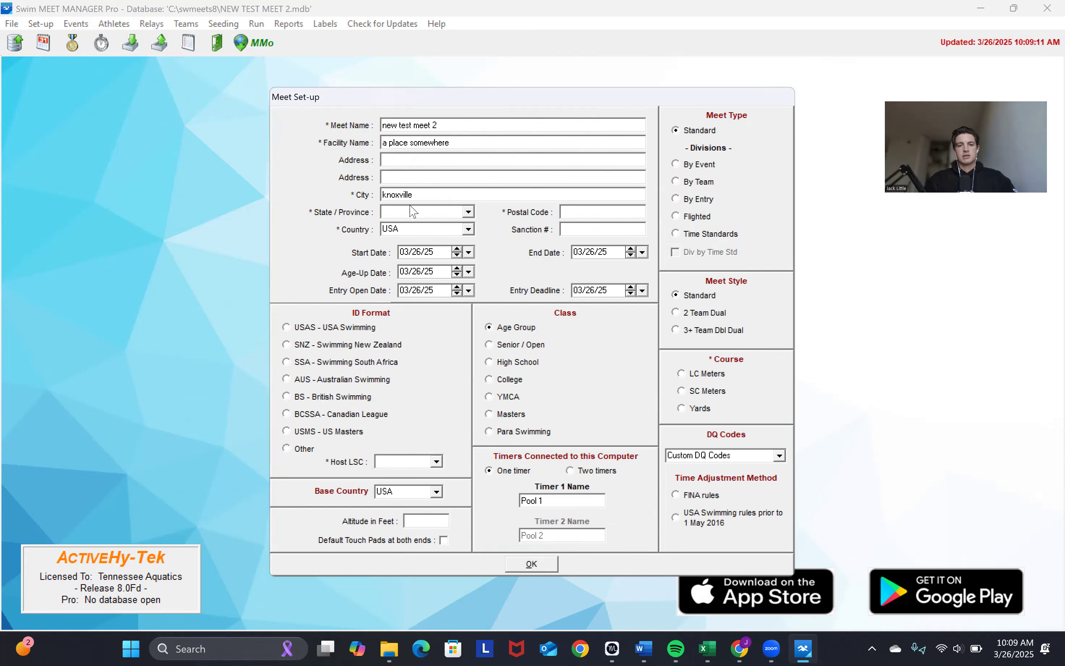
click(410, 207)
text(t)
key(Return)
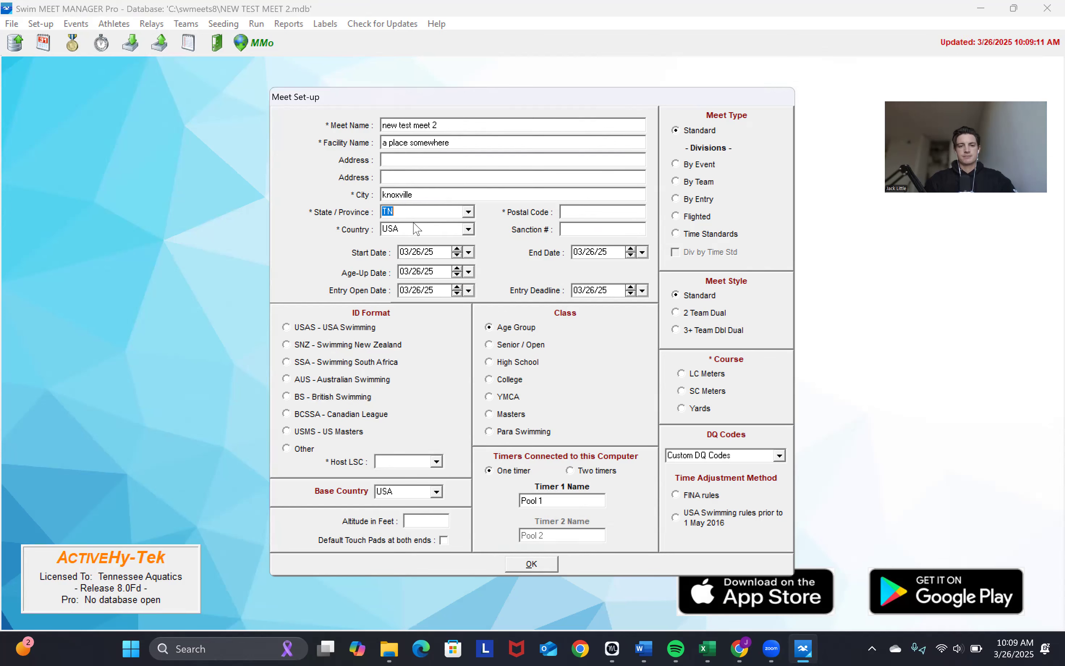
click(569, 211)
text(37919)
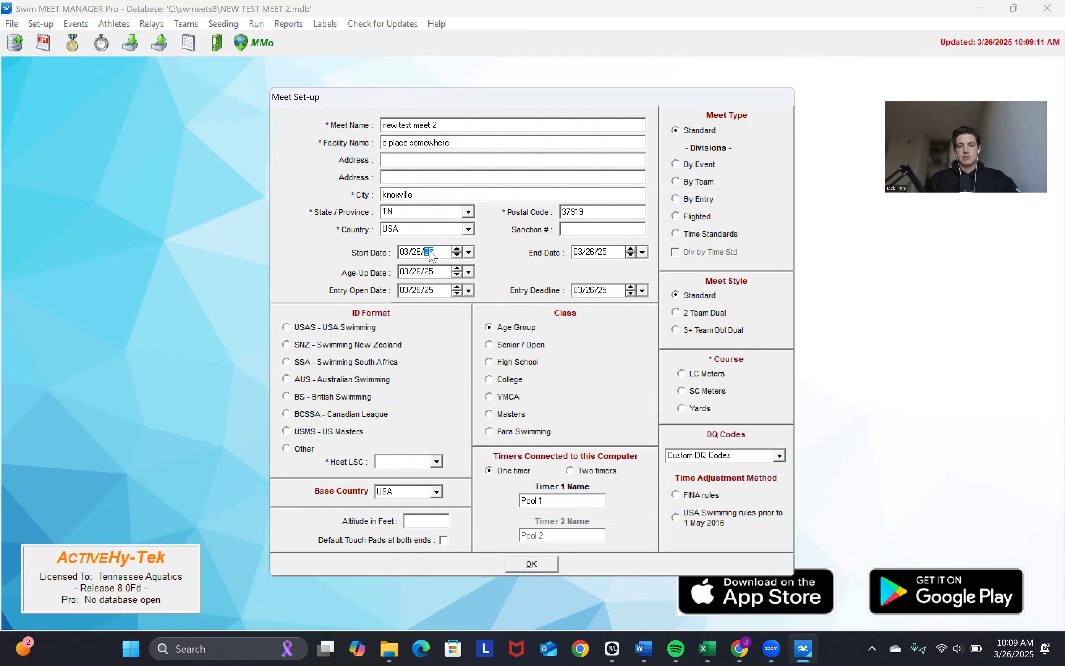
Step: Change the end date to 03/28/25, leaving age-up and entry open dates at 03/26/25
click(595, 256)
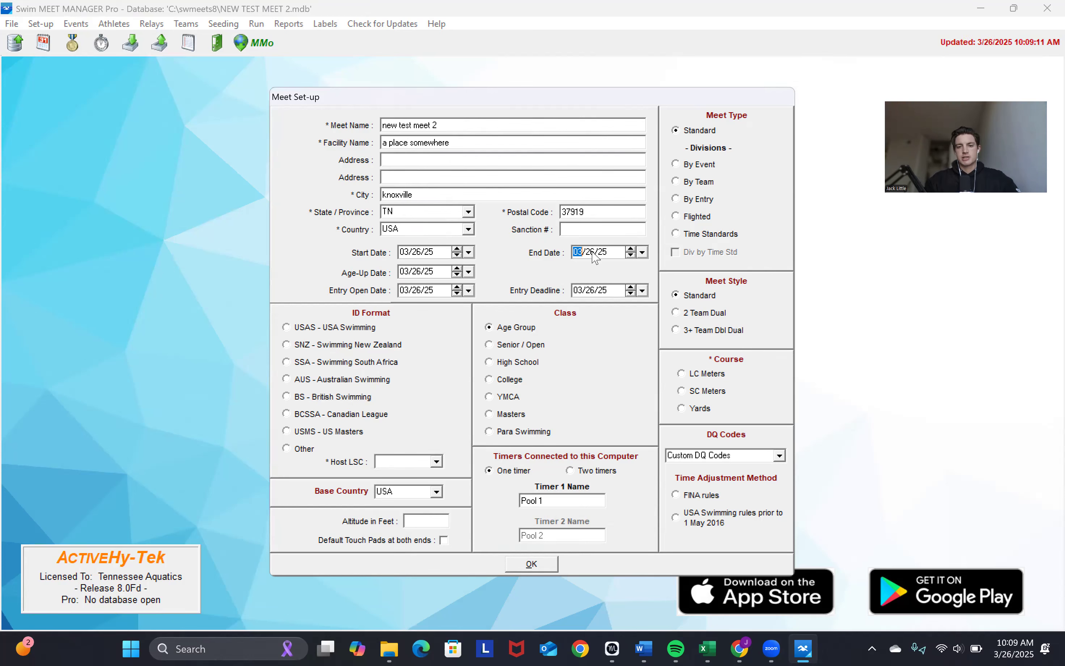
click(617, 256)
click(588, 255)
click(427, 273)
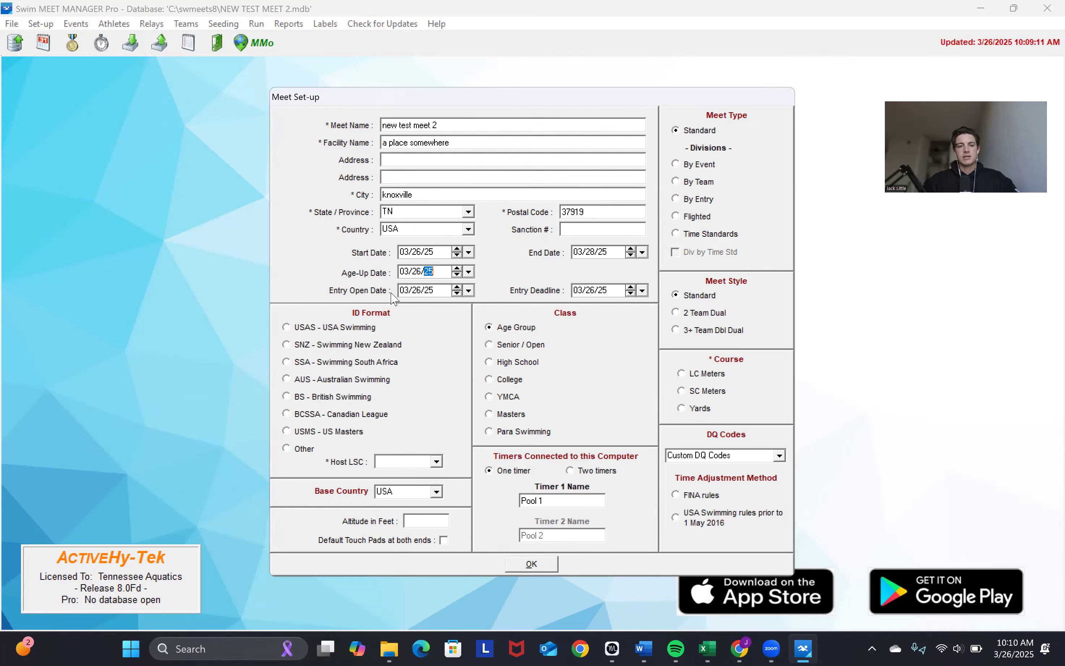
click(431, 292)
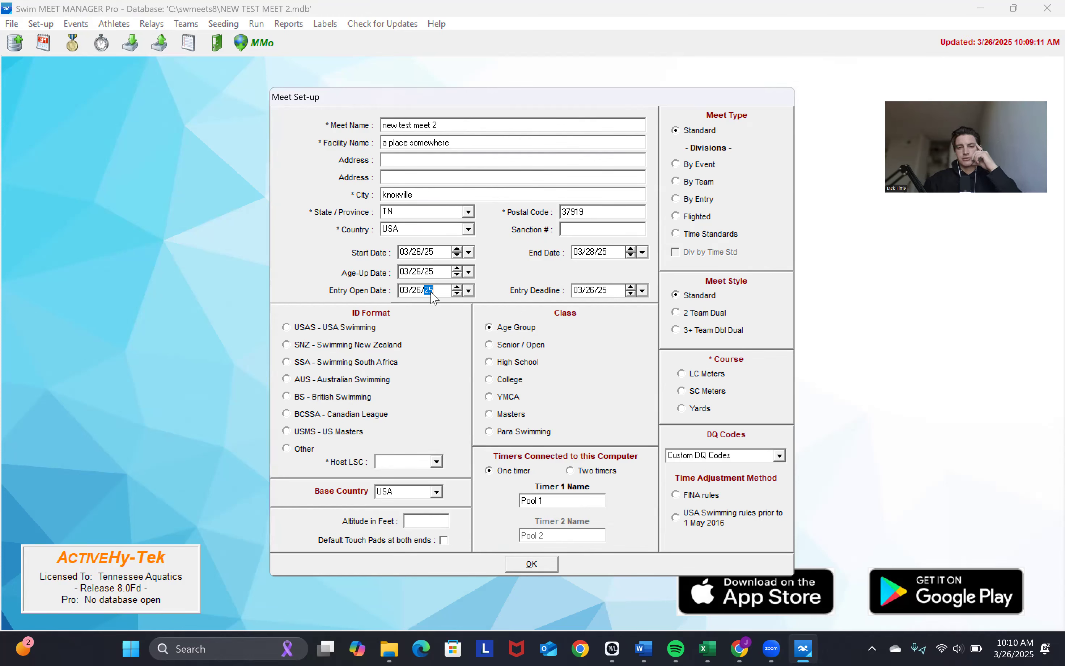
Step: Use USAS ID format, host LSC SE SOUTHEASTERN, and meet class Senior / Open
click(321, 328)
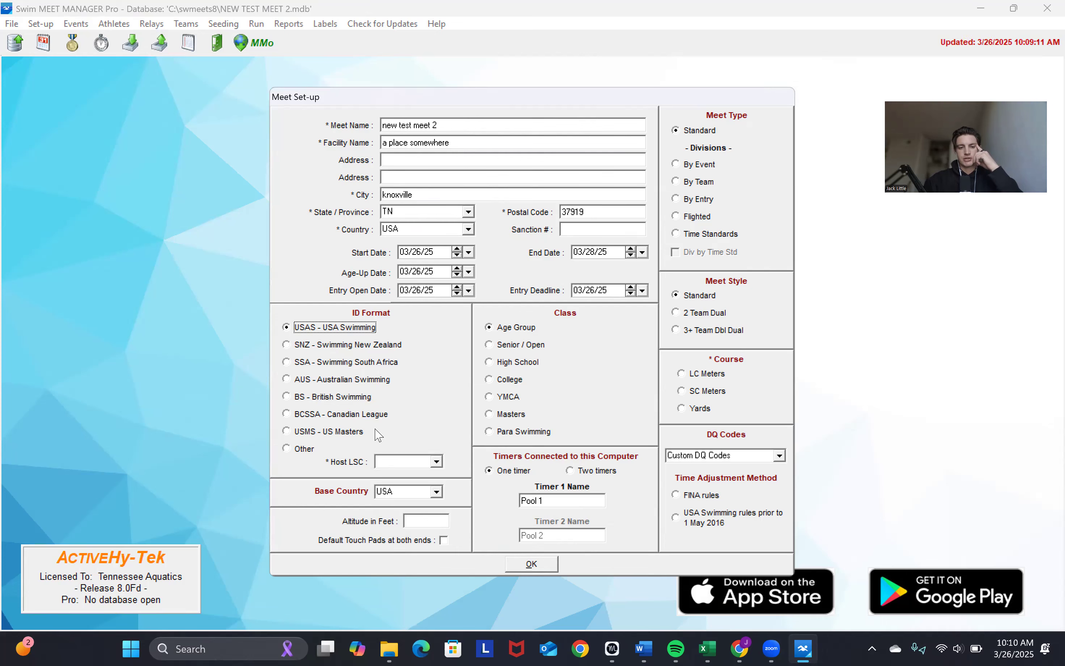
click(437, 461)
text(se)
click(431, 474)
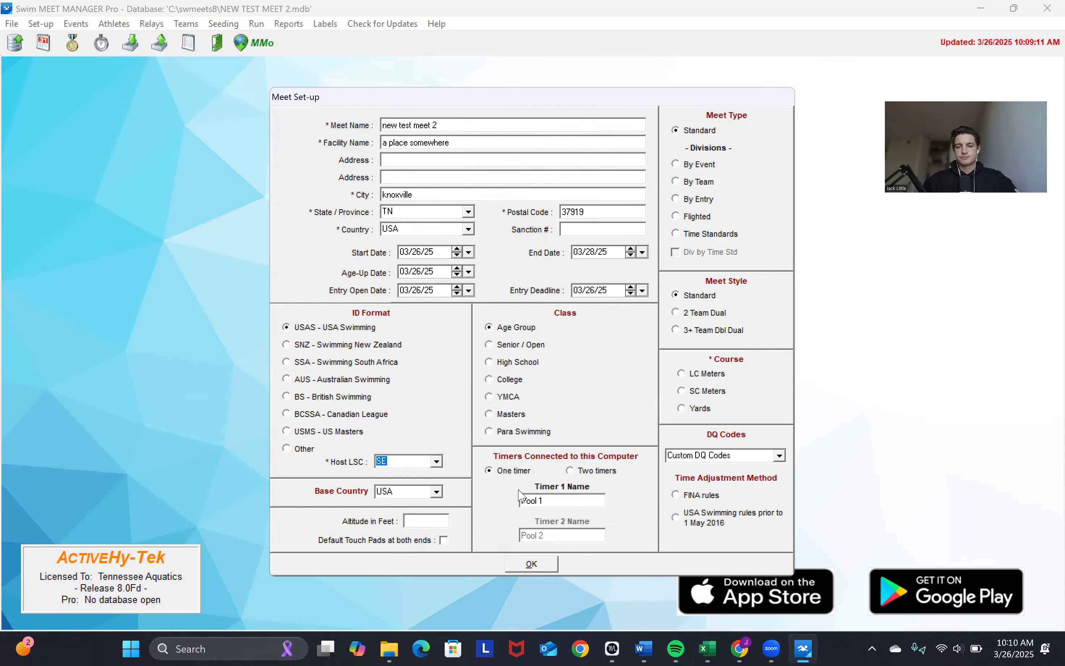
click(520, 331)
click(517, 348)
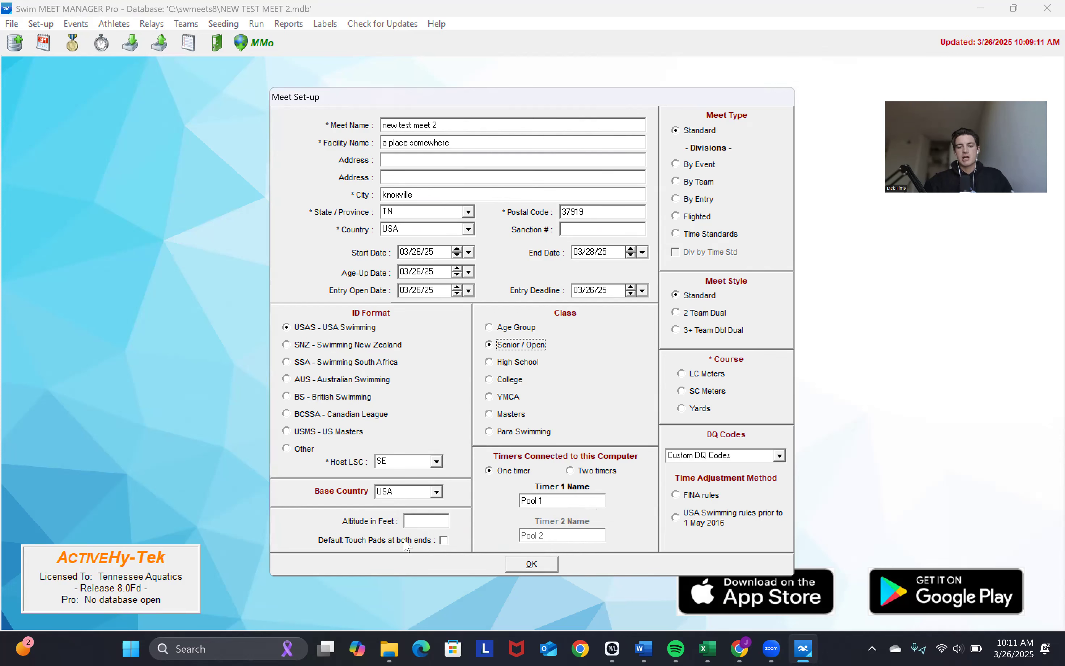
Step: Enable touch pads at both ends, use FINA rules, set course to LC Meters, and save
click(444, 542)
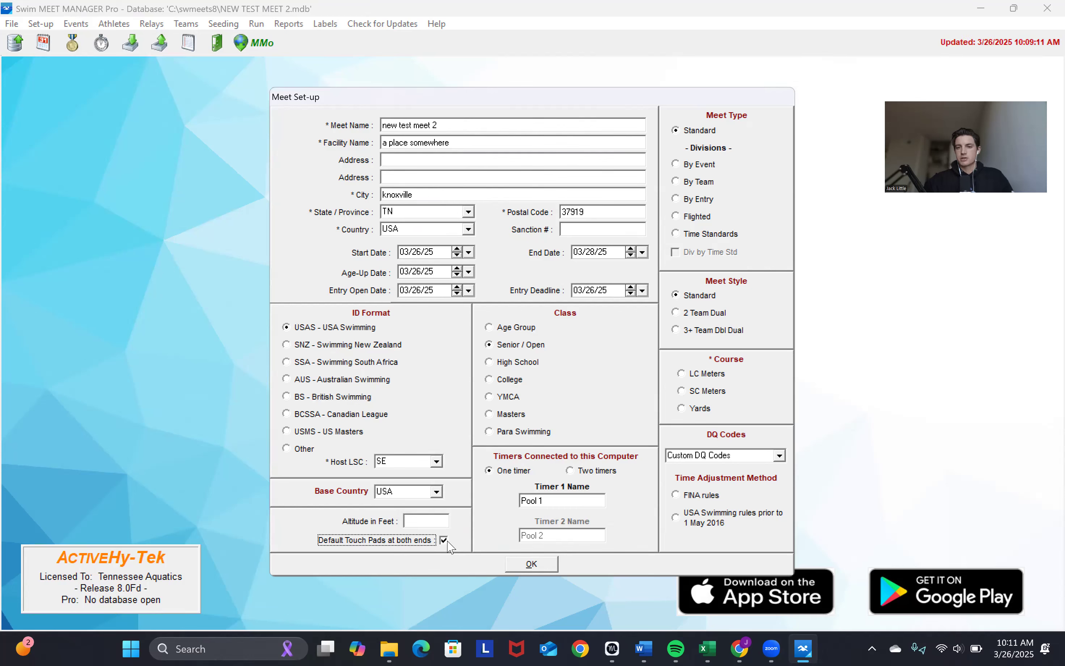
click(697, 496)
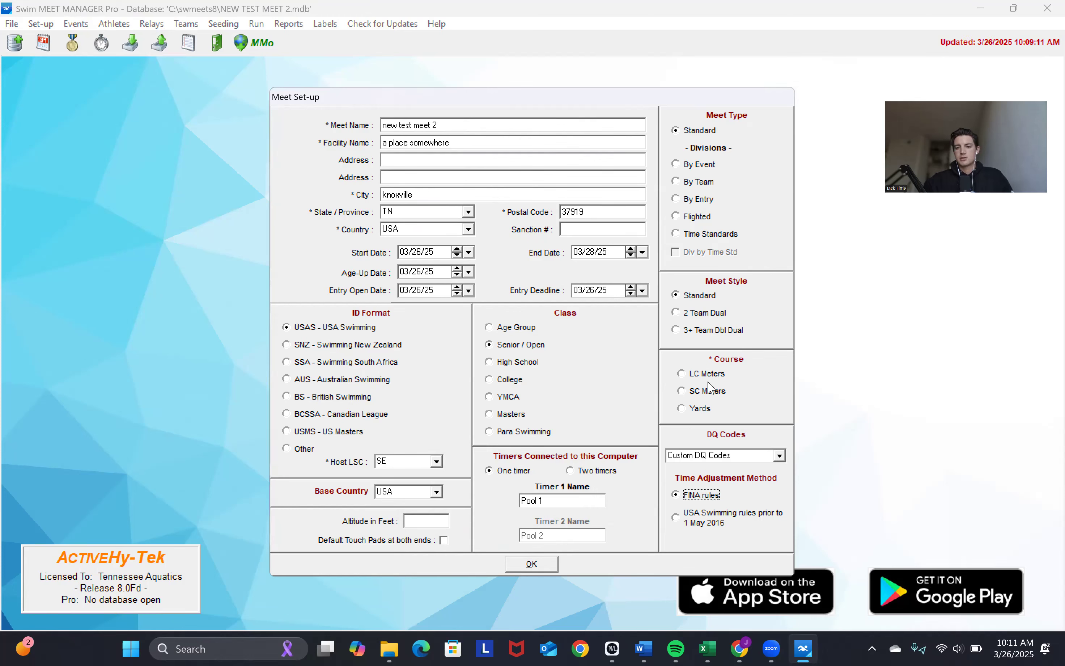
click(695, 410)
click(683, 374)
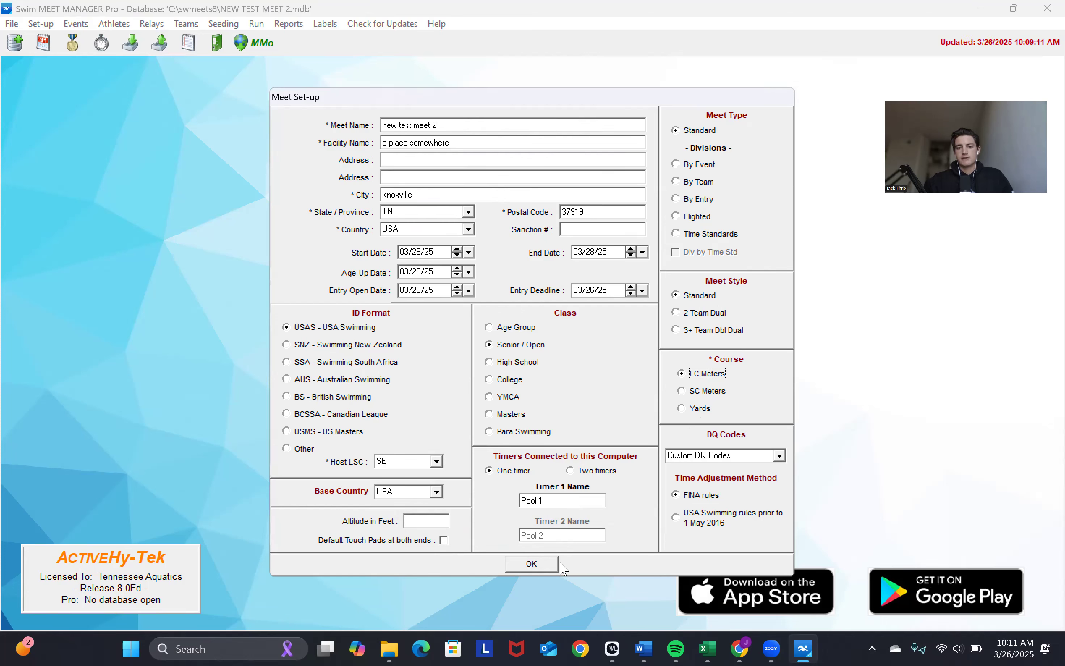
click(533, 564)
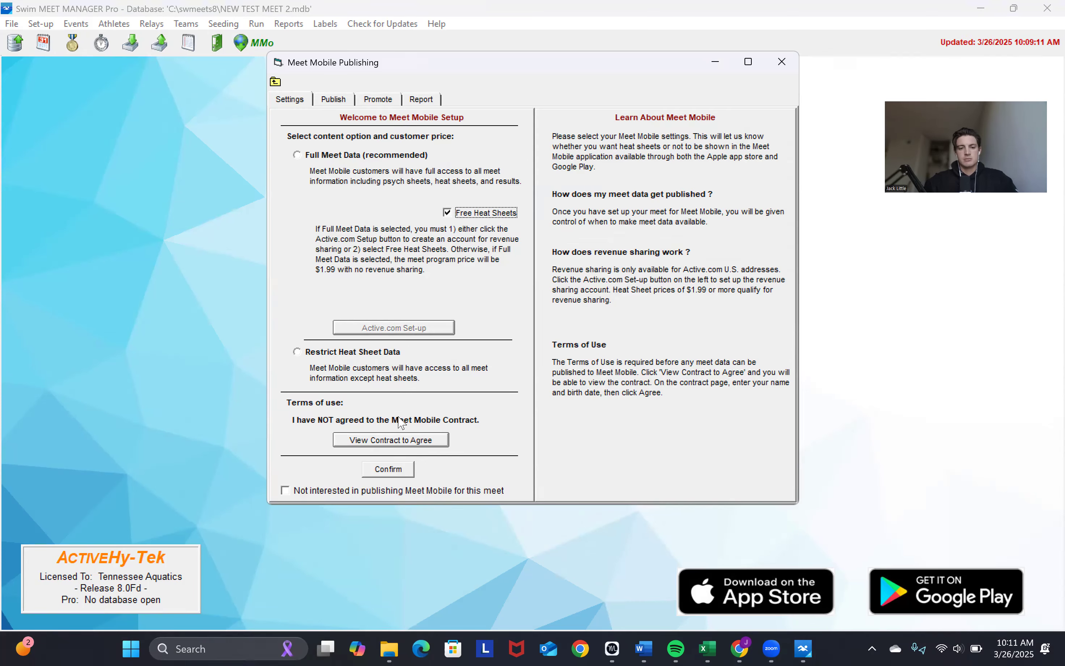
Step: Confirm Meet Mobile settings and agree to the Active.com terms after correcting the birth date
click(391, 470)
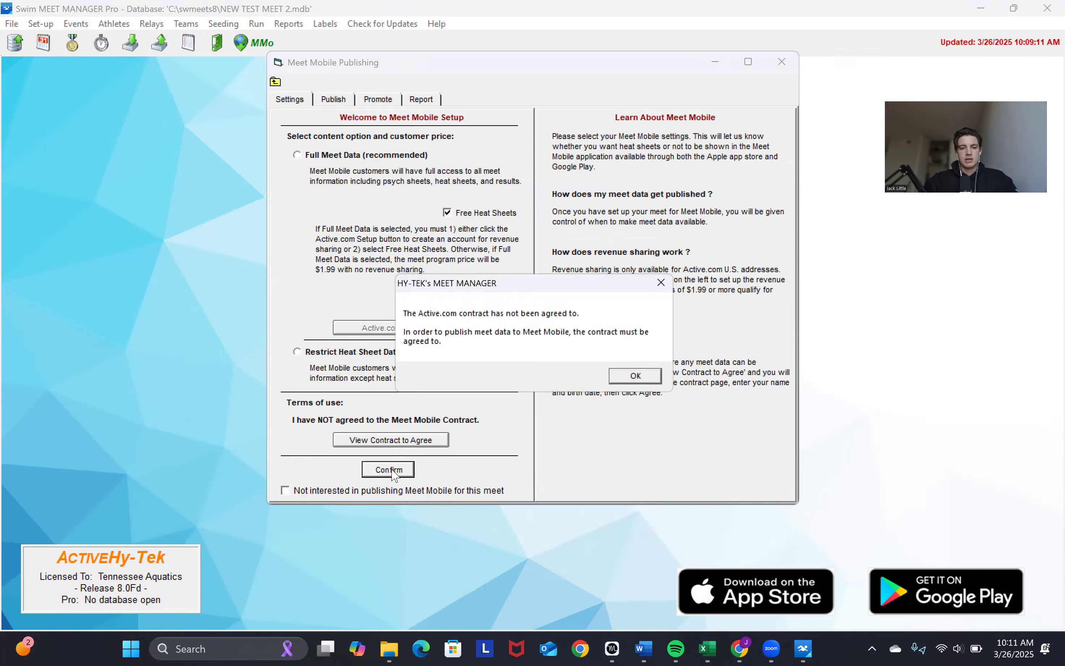
click(636, 380)
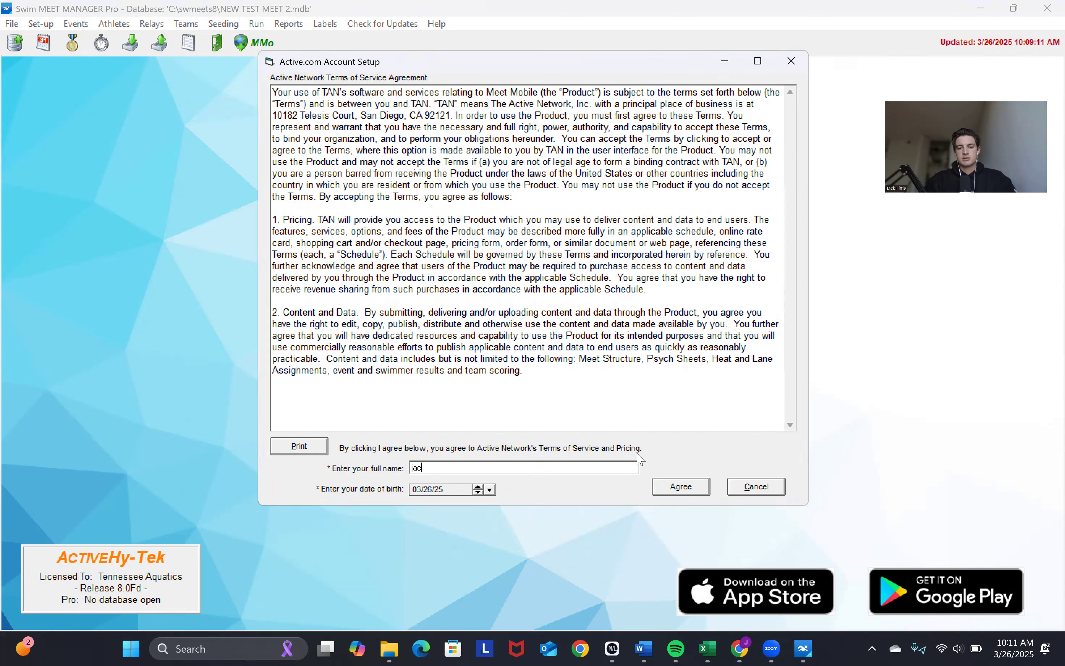
click(656, 487)
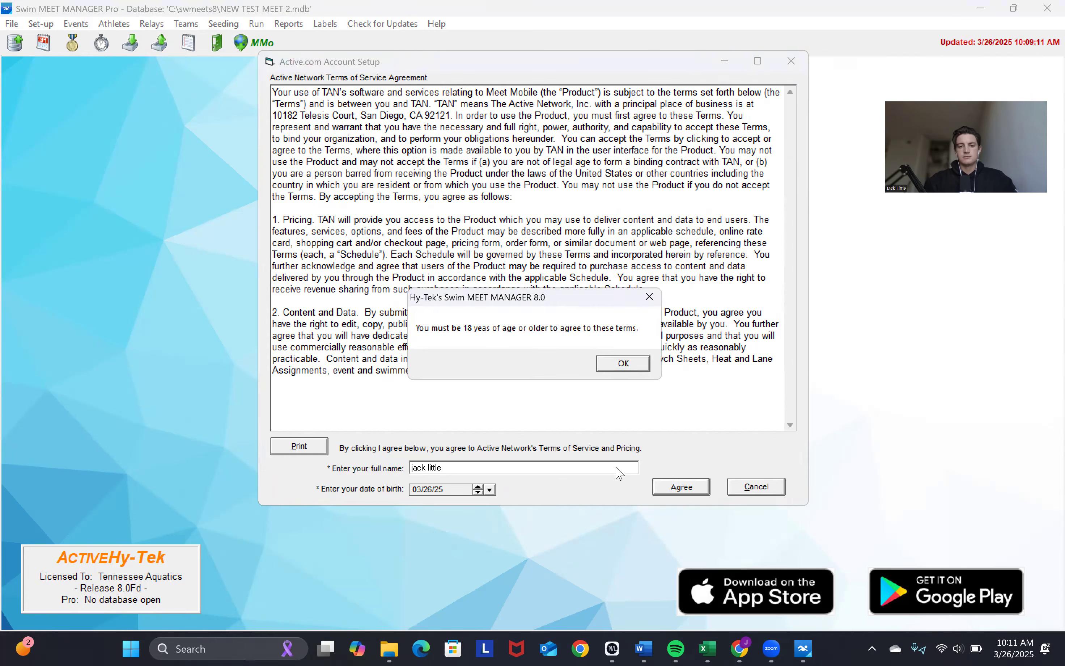
click(622, 364)
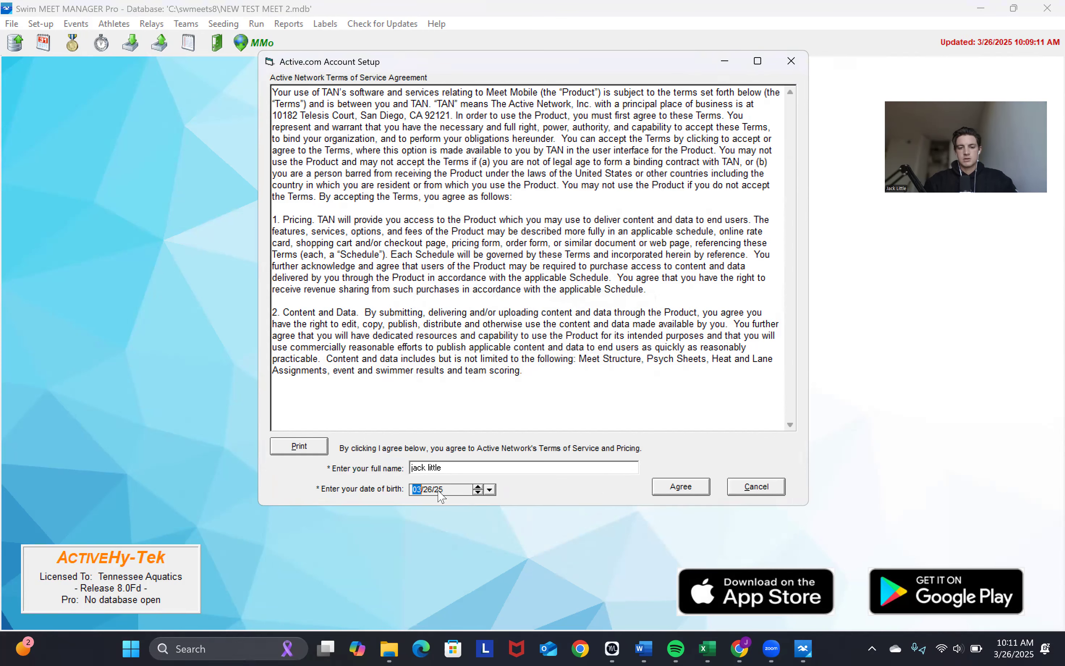
text(05/01/99)
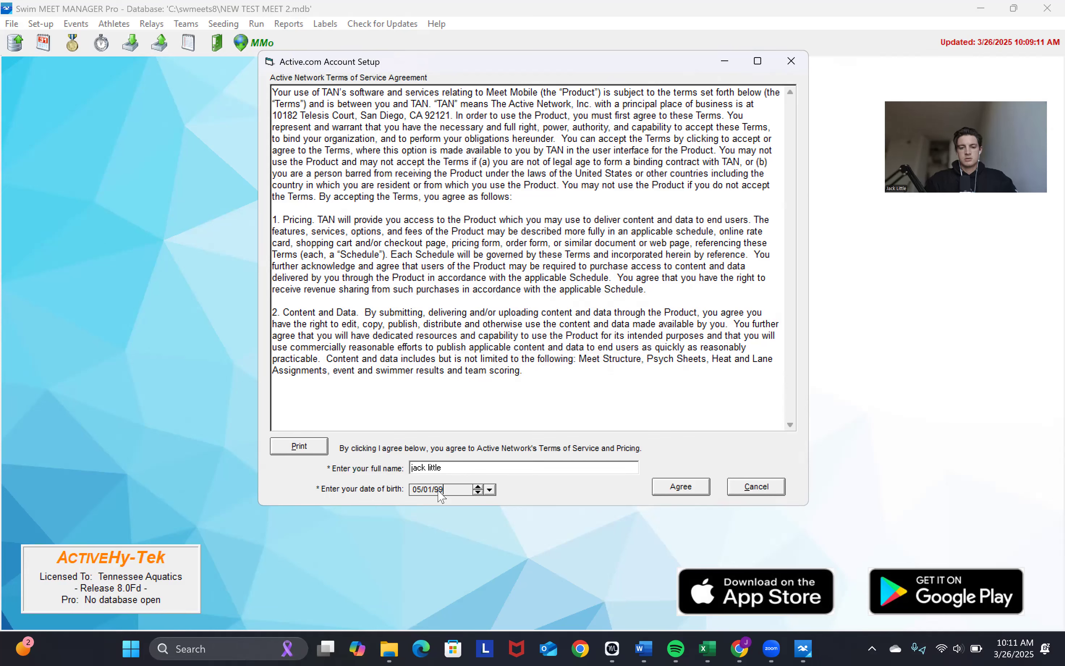
click(666, 489)
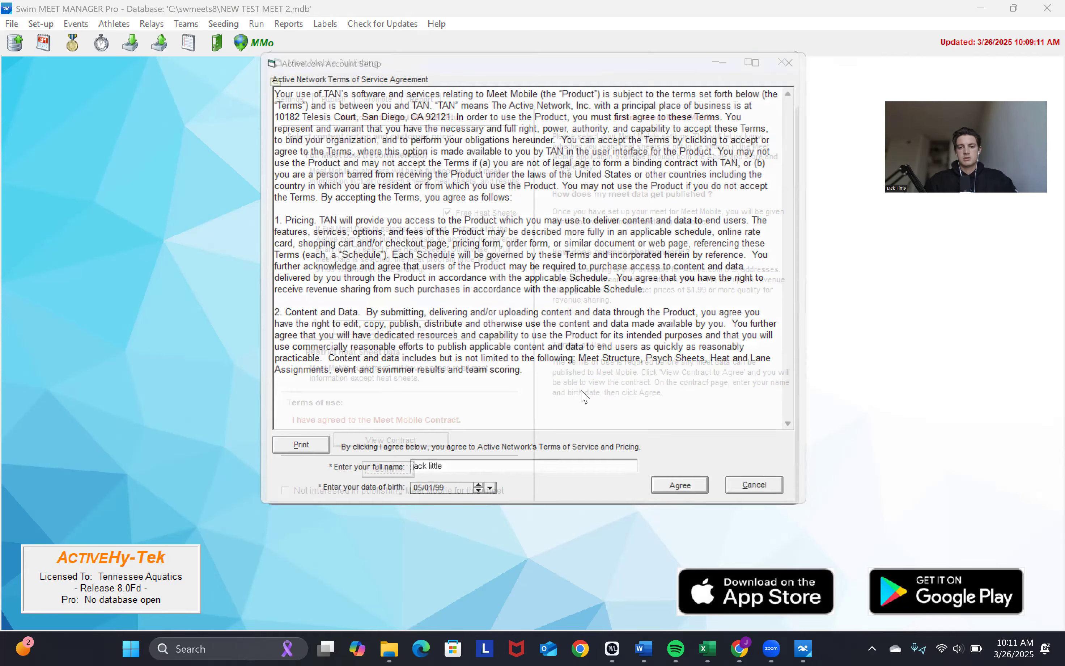
Step: Opt out of publishing this meet to Meet Mobile and close the publishing settings
click(572, 377)
click(299, 492)
click(389, 470)
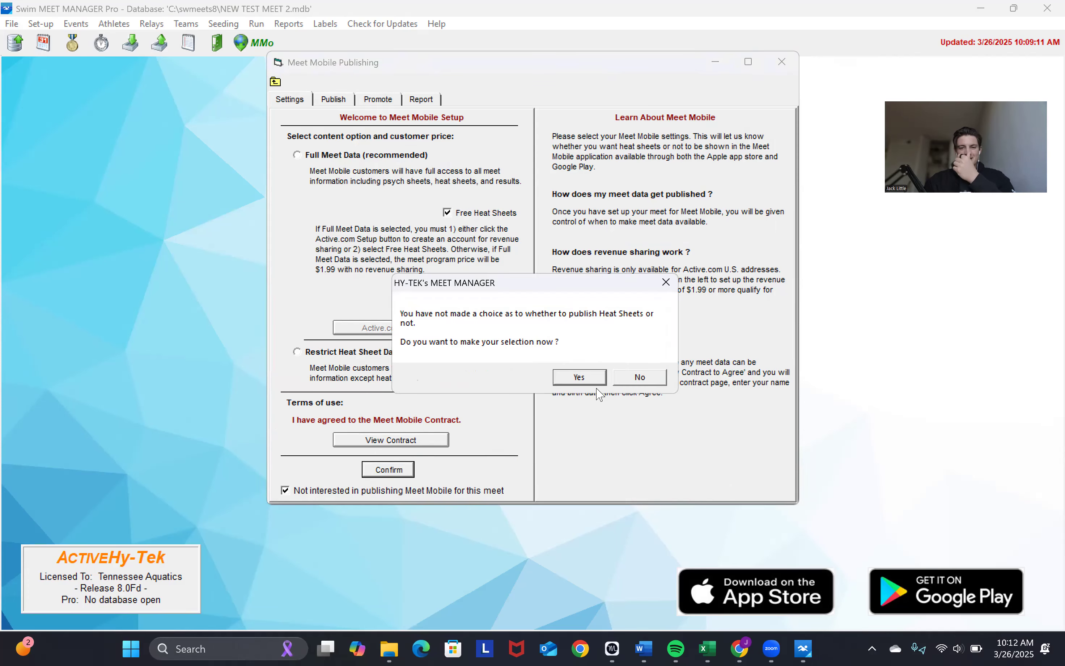
click(589, 379)
click(782, 62)
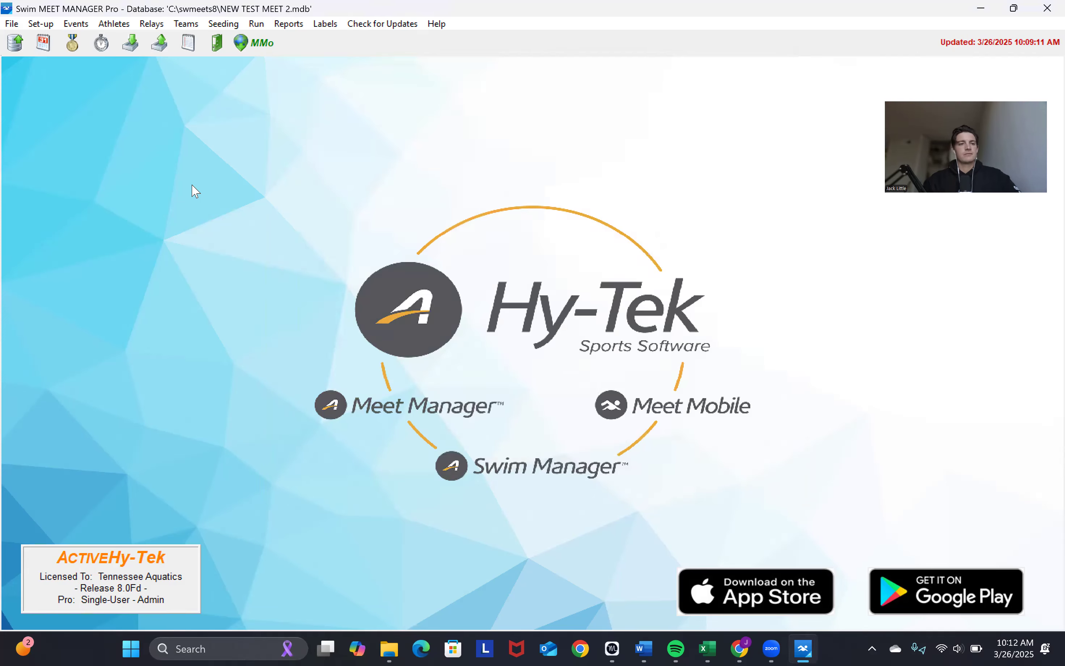
Step: In Set-up > Entry Fee Surcharges, enter athlete surcharge 4.00 and a facility surcharge, then save
click(48, 25)
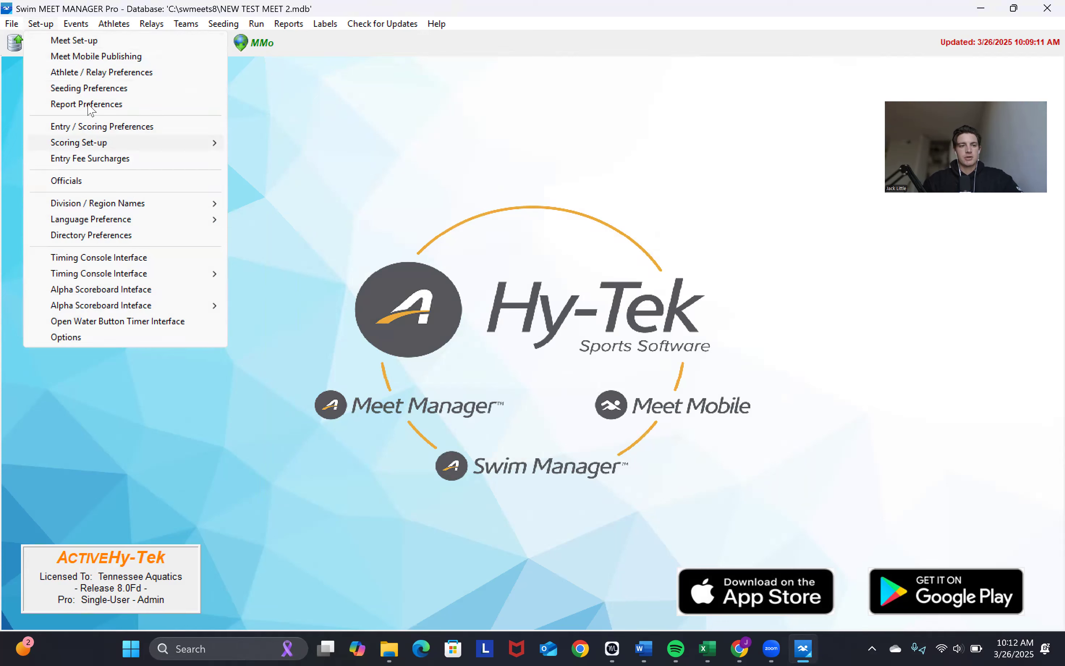
click(87, 160)
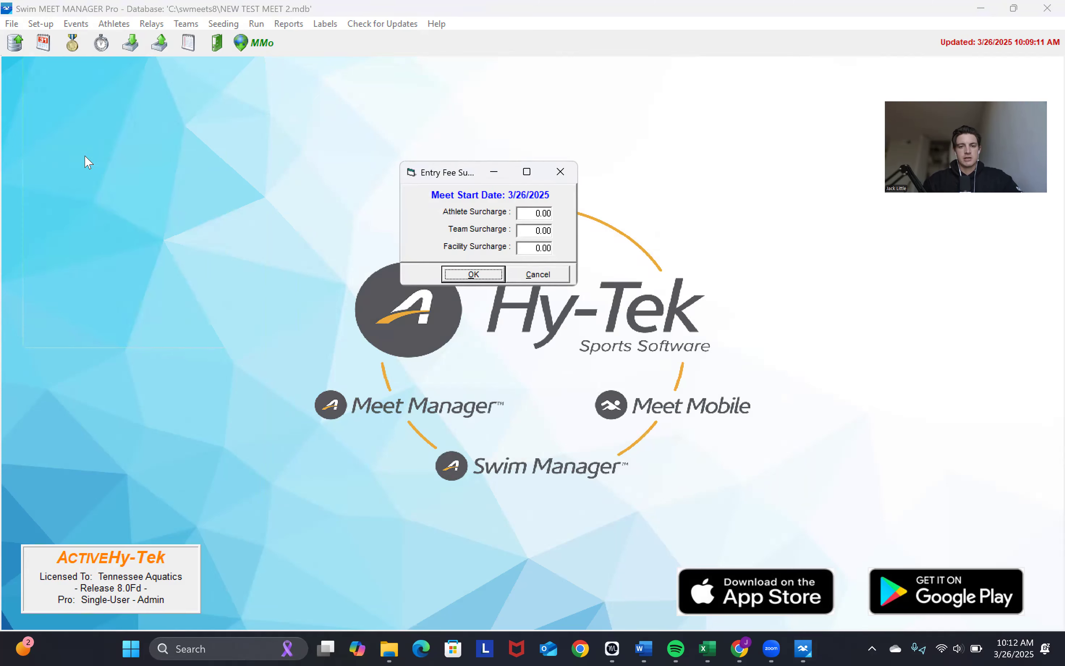
click(550, 215)
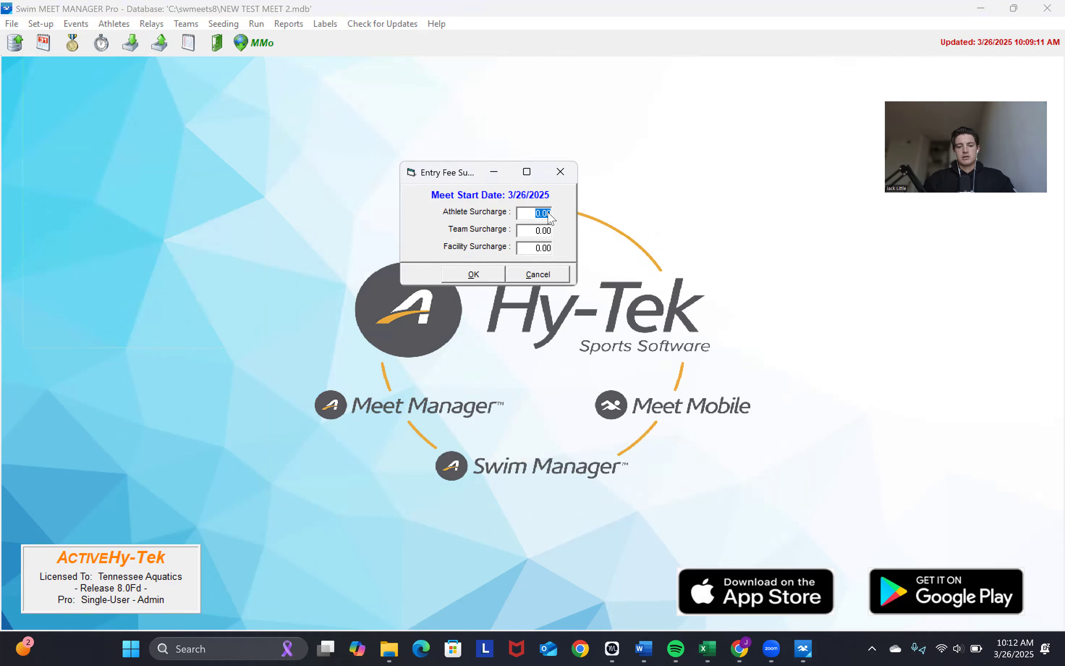
text(4)
click(546, 231)
click(543, 247)
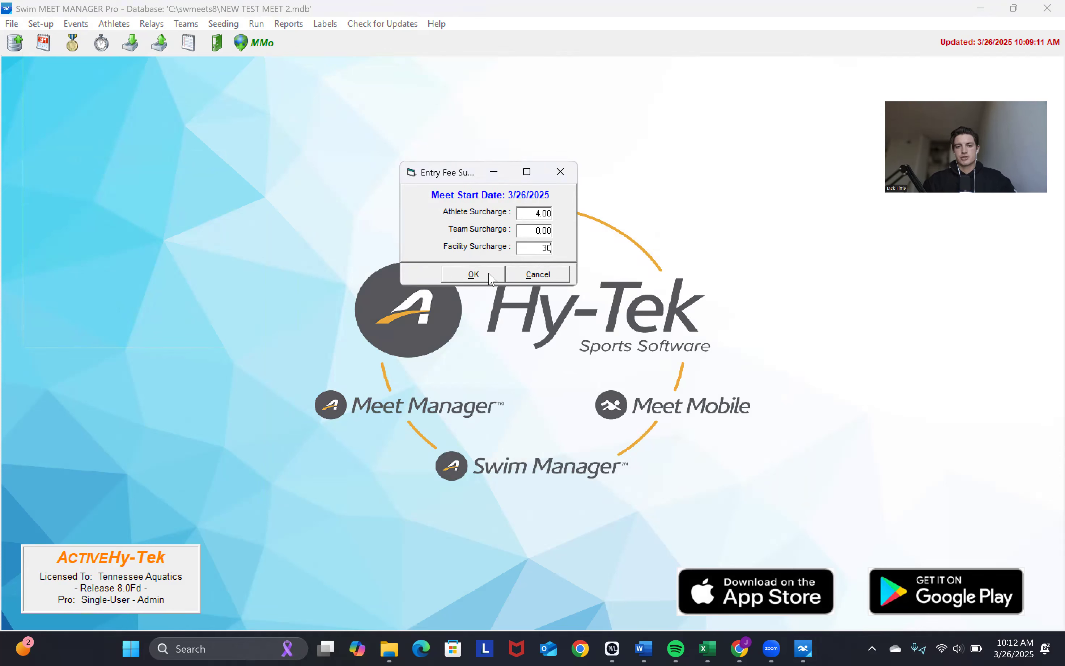
click(474, 275)
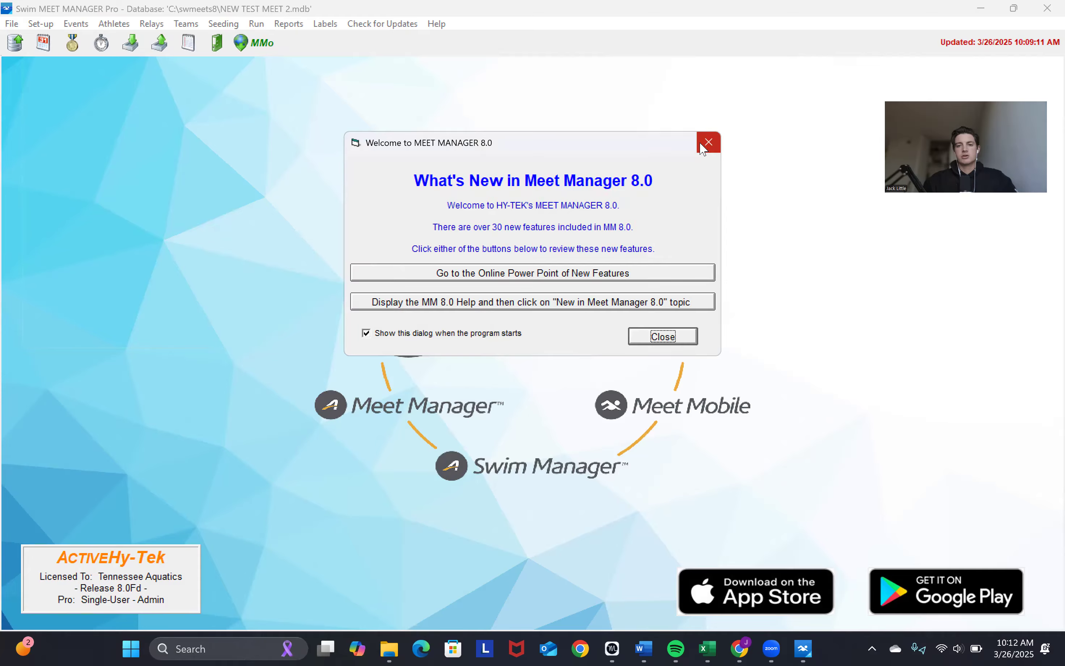
Step: Dismiss the What's New welcome box, briefly open and minimize the Events window, then open the Set-up menu
click(704, 147)
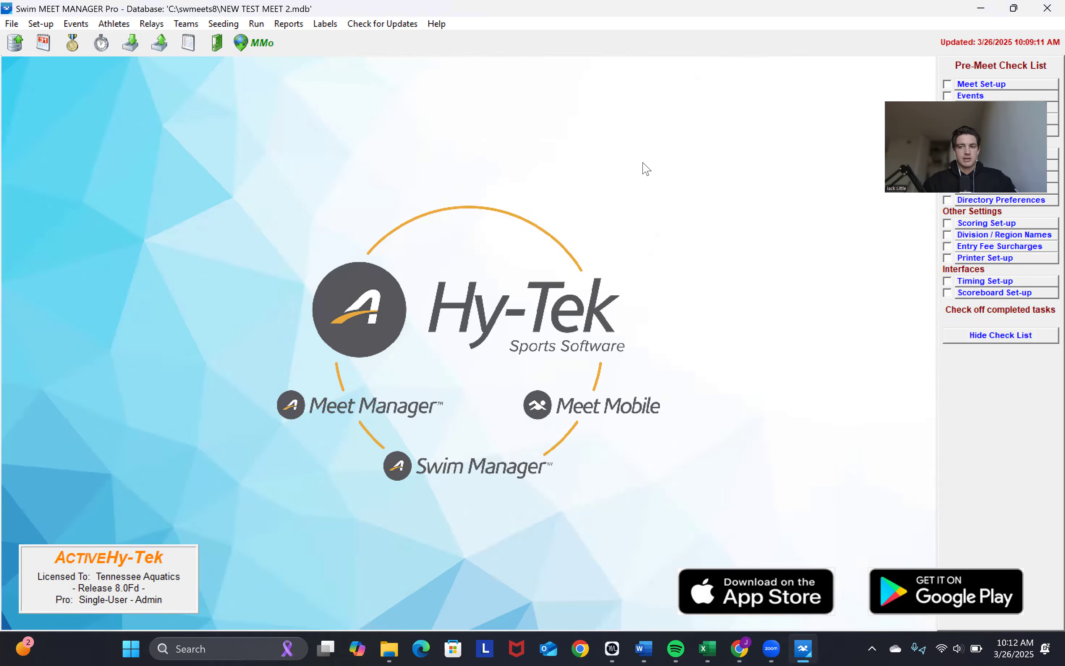
click(75, 24)
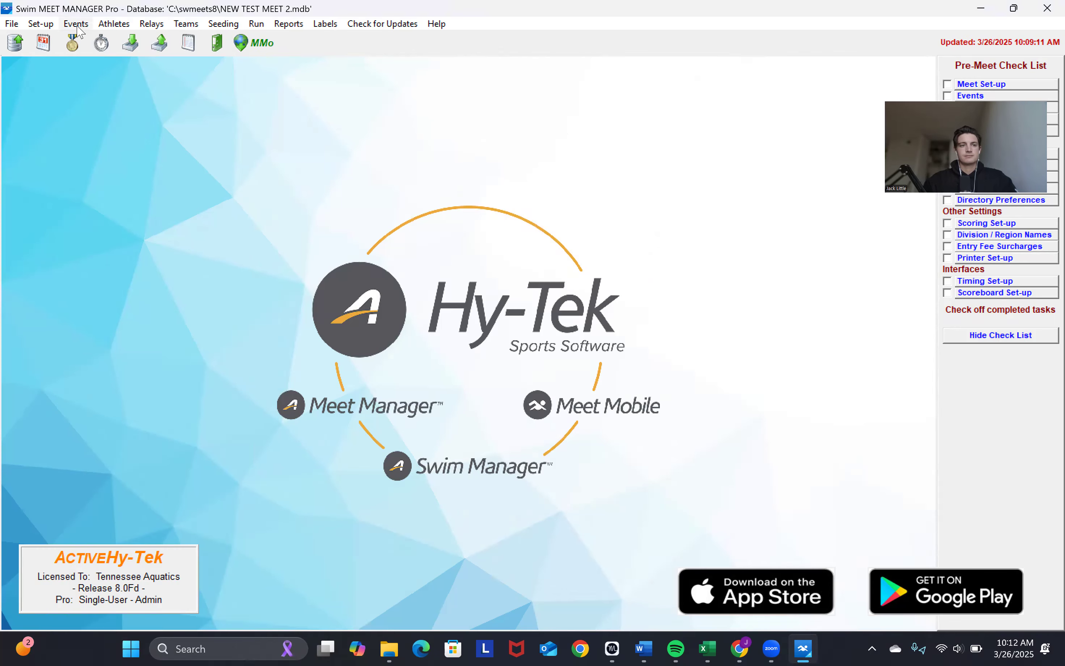
click(981, 8)
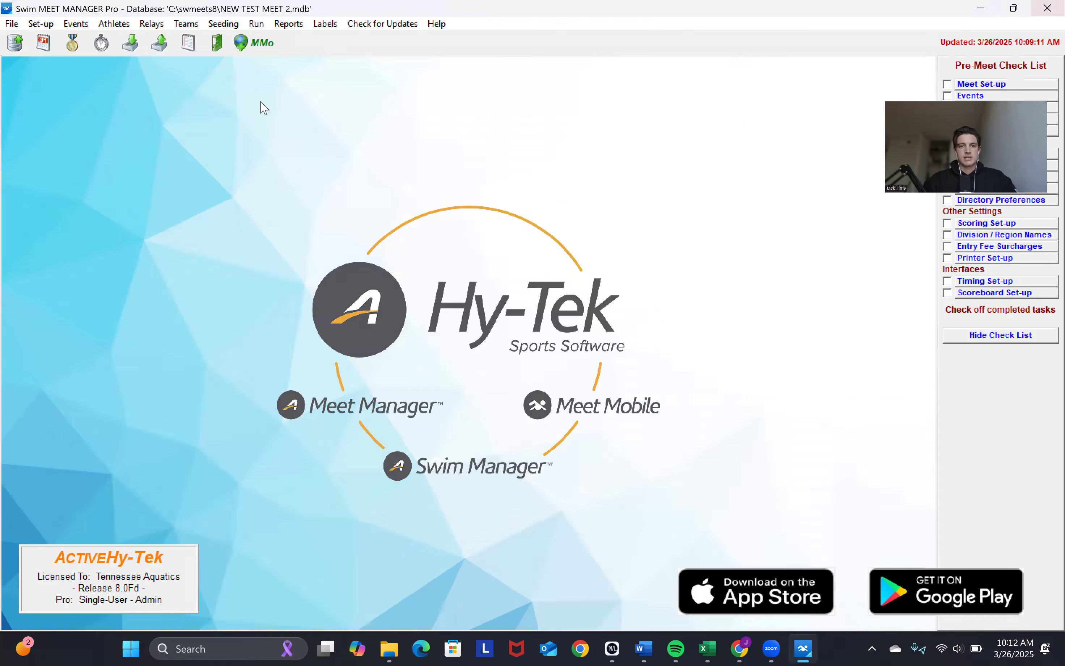
click(47, 28)
click(38, 22)
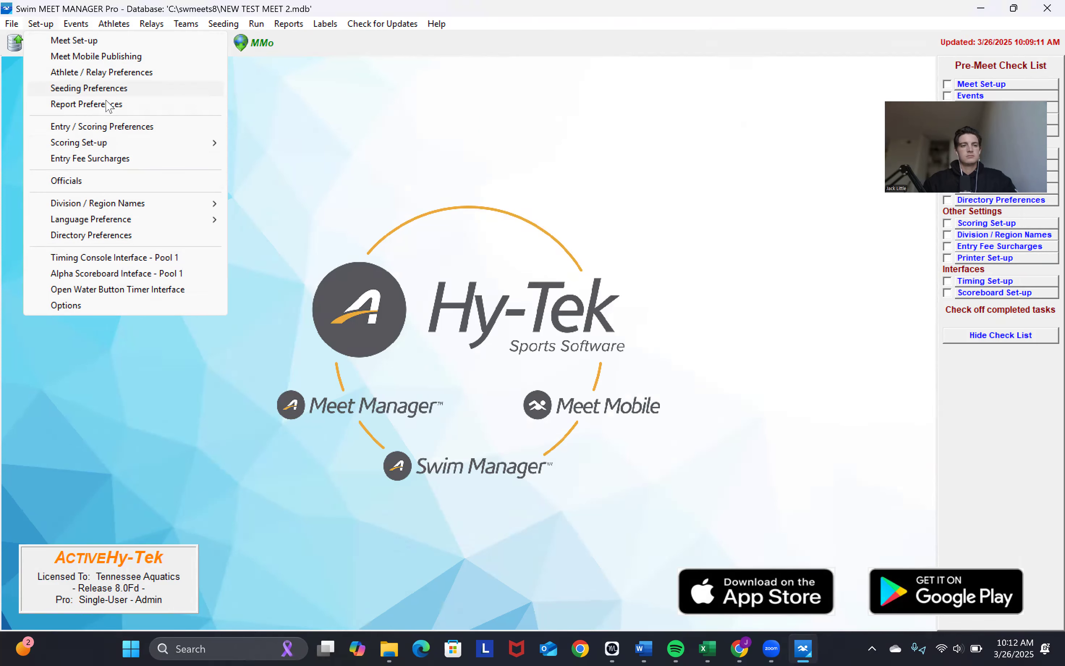
Step: In Entry / Scoring Preferences' Entry Limits tab, set maximum entries including relays and individual entries to 9
click(106, 128)
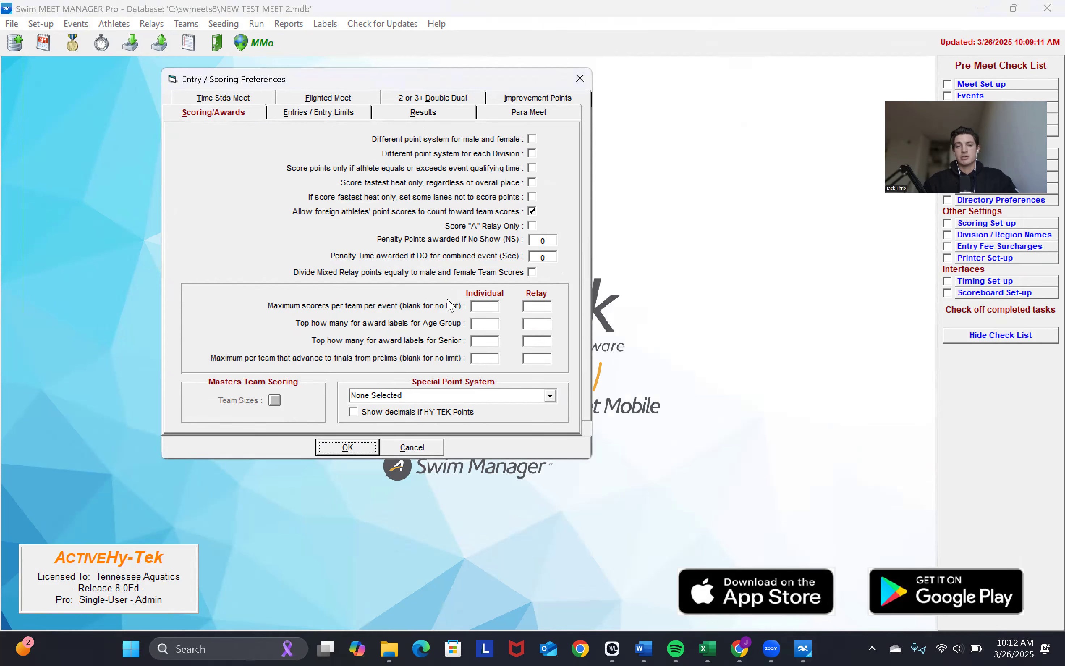
click(291, 114)
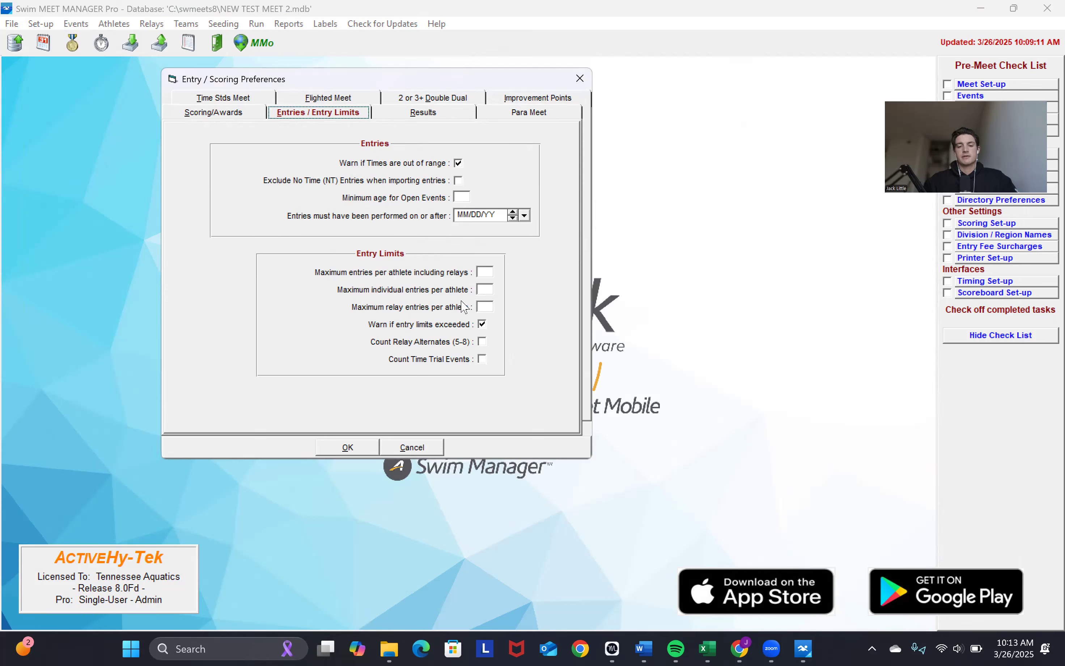
click(483, 273)
click(485, 291)
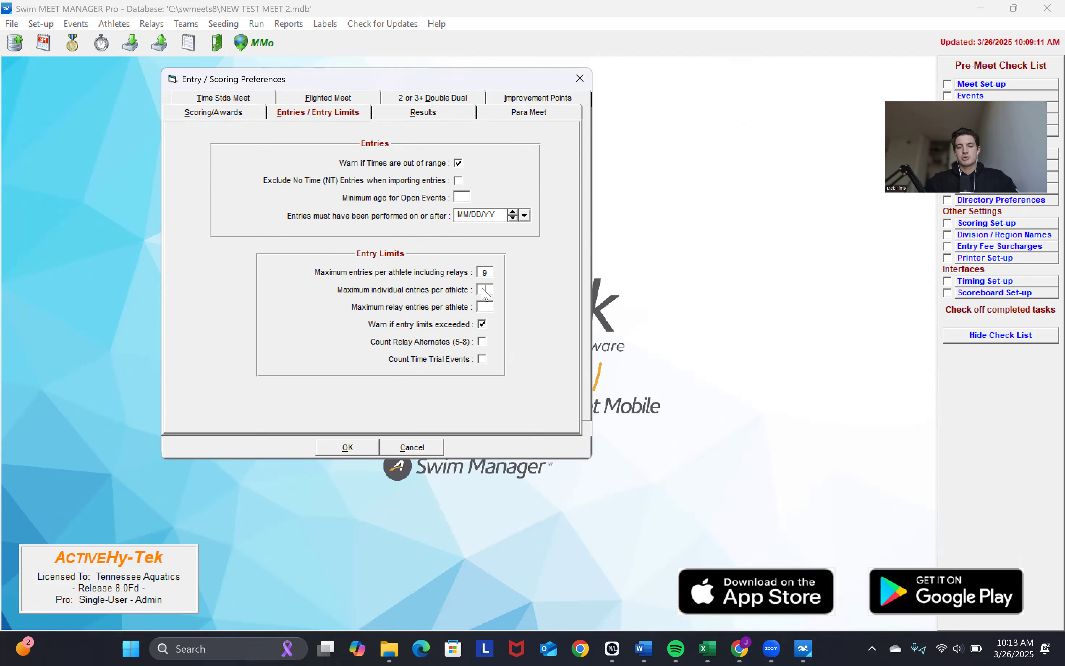
text(9)
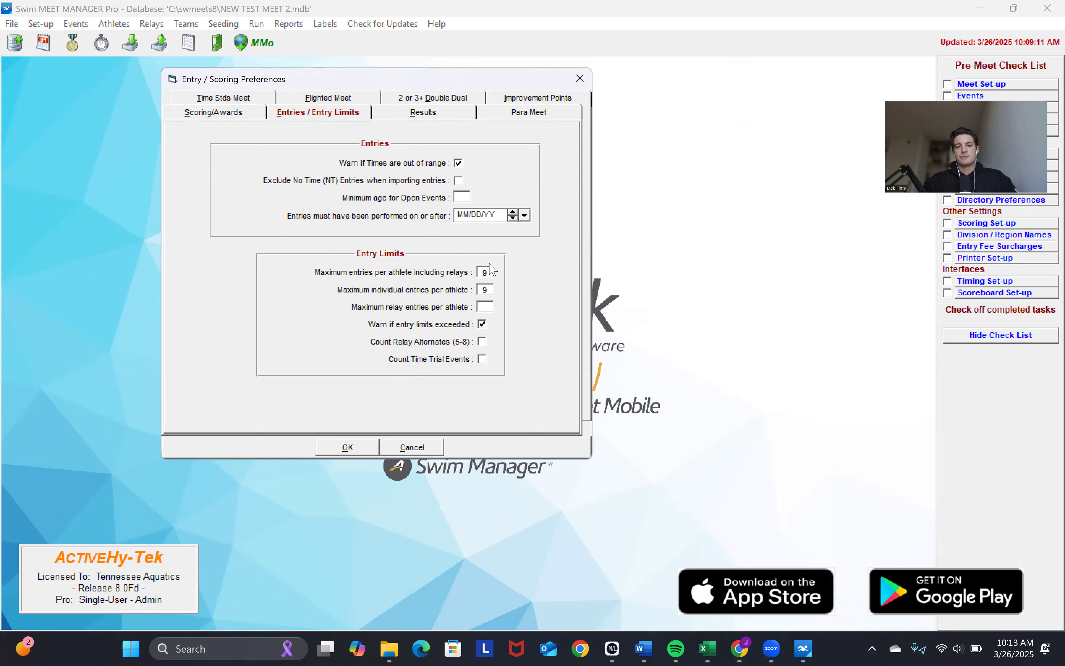
double_click(493, 274)
text(15)
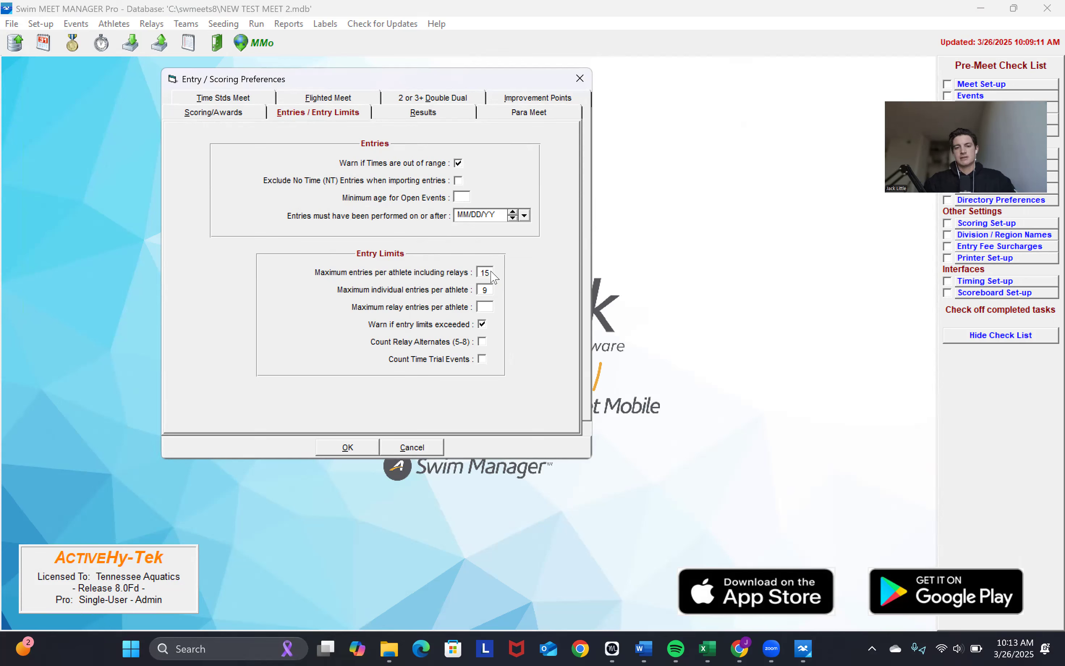
key(BackSpace)
text(4)
key(BackSpace)
key(BackSpace)
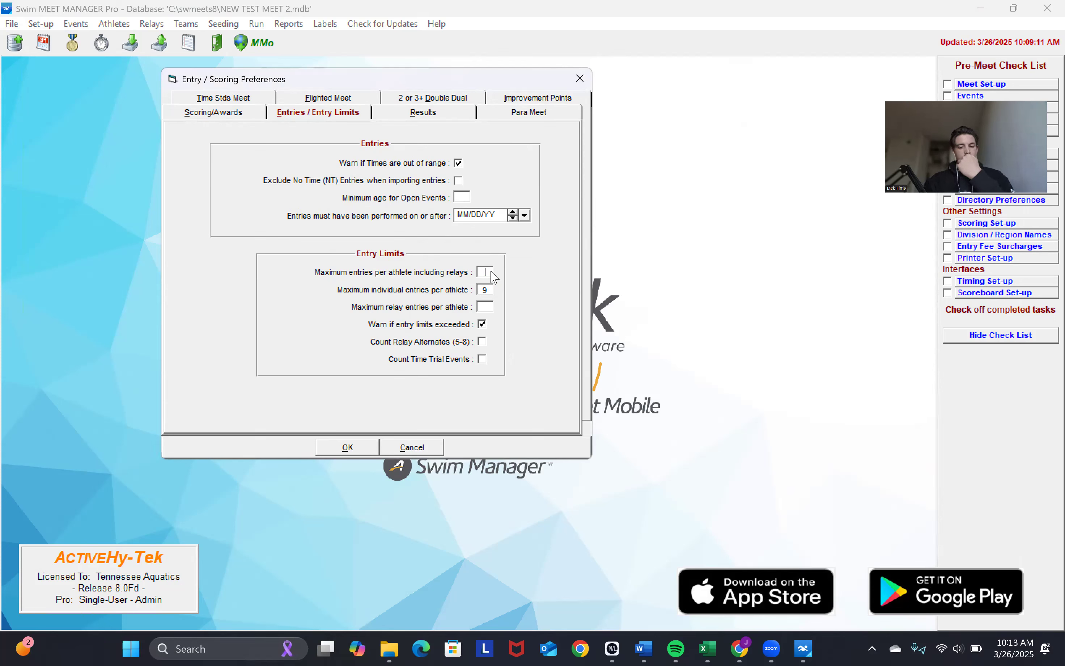
text(9)
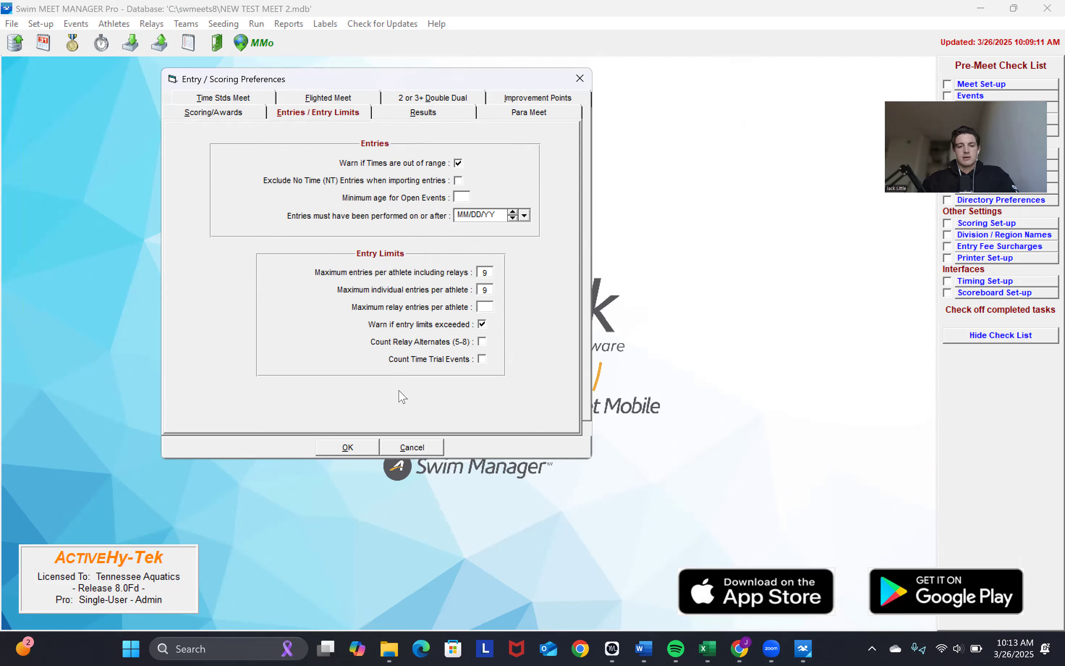
Step: Review the Results, Para Meet, Improvement Points, Flighted and Scoring tabs, then close the preferences
click(406, 113)
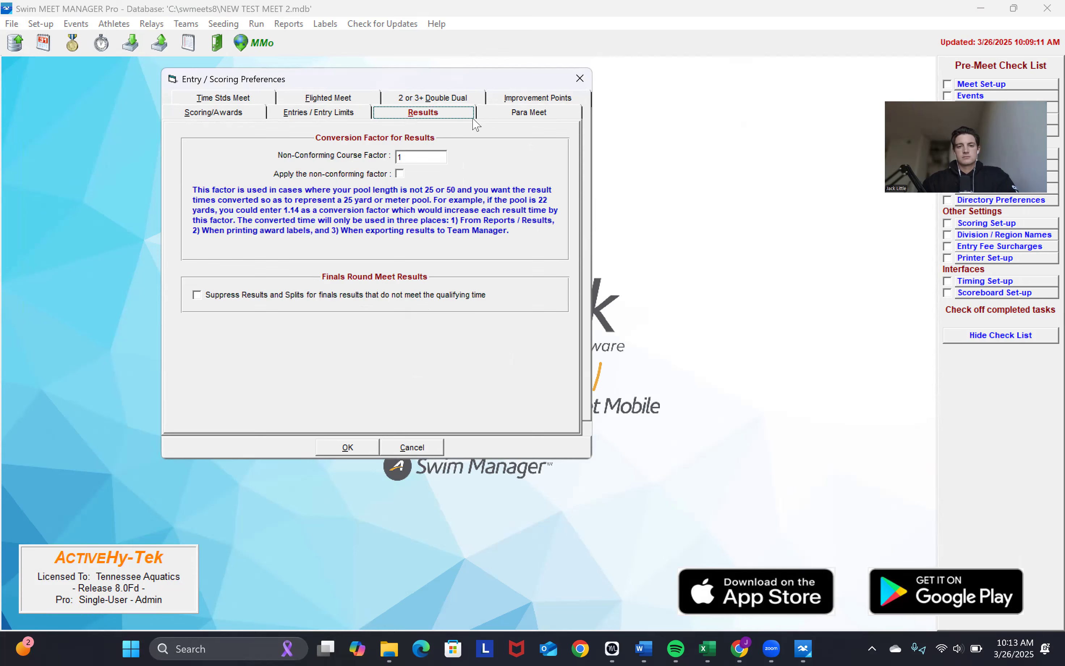
click(487, 113)
click(506, 103)
click(465, 101)
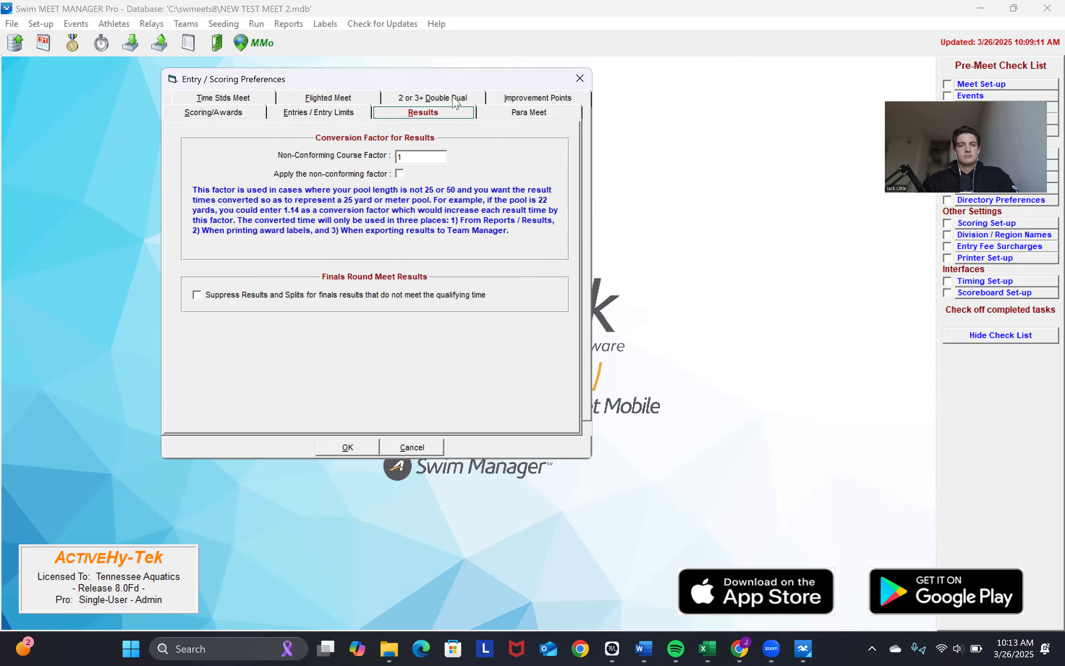
click(372, 101)
click(256, 101)
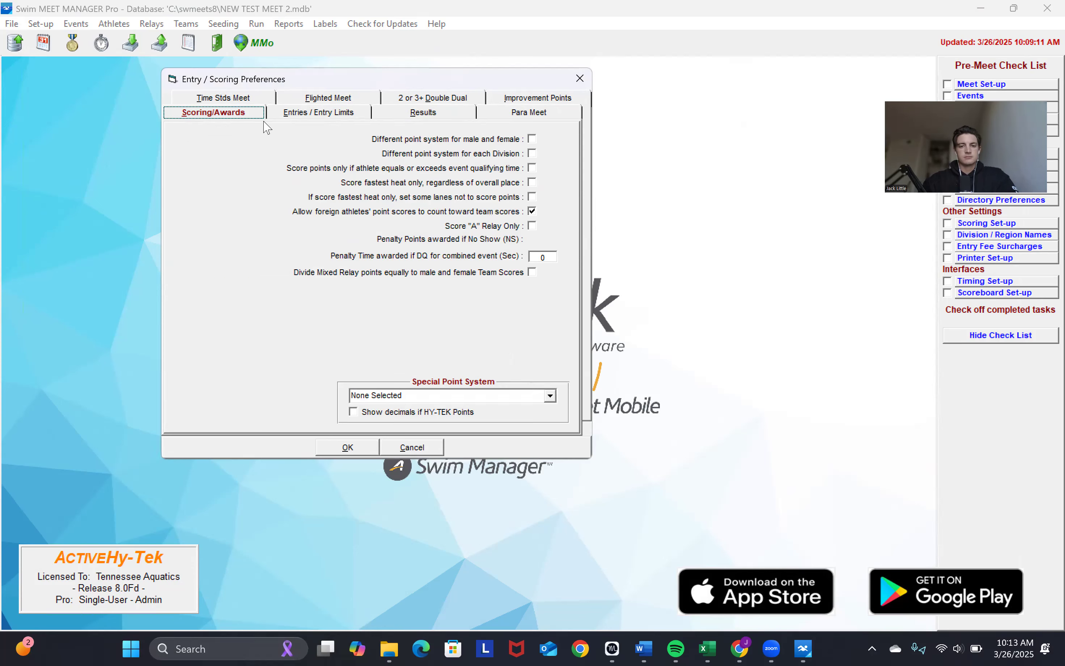
click(303, 117)
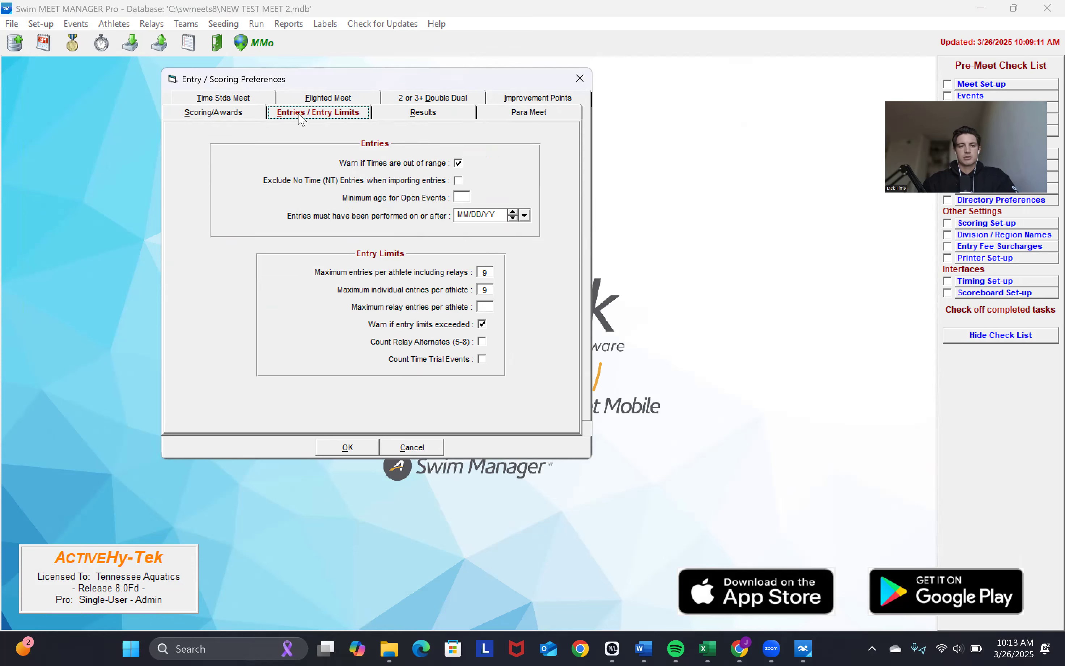
click(408, 112)
click(532, 114)
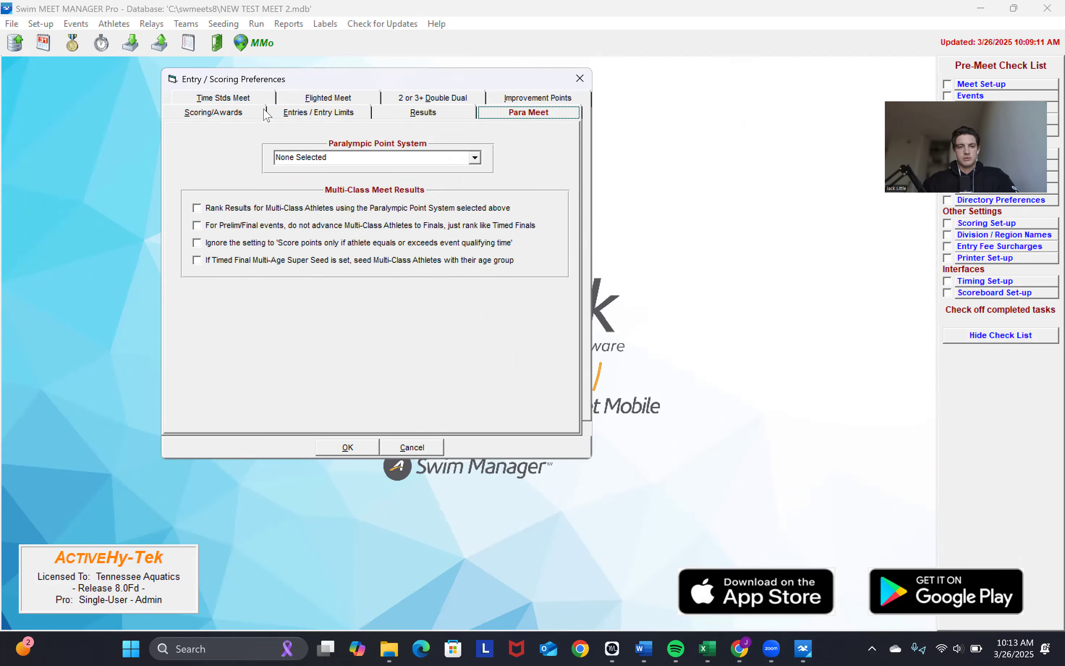
click(241, 116)
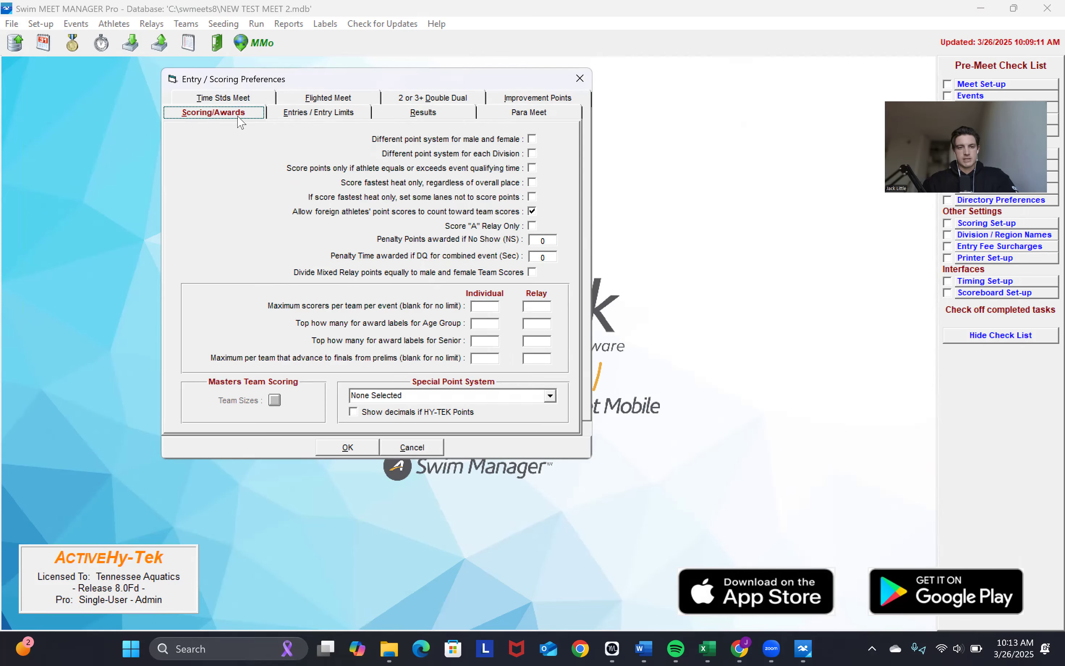
click(580, 79)
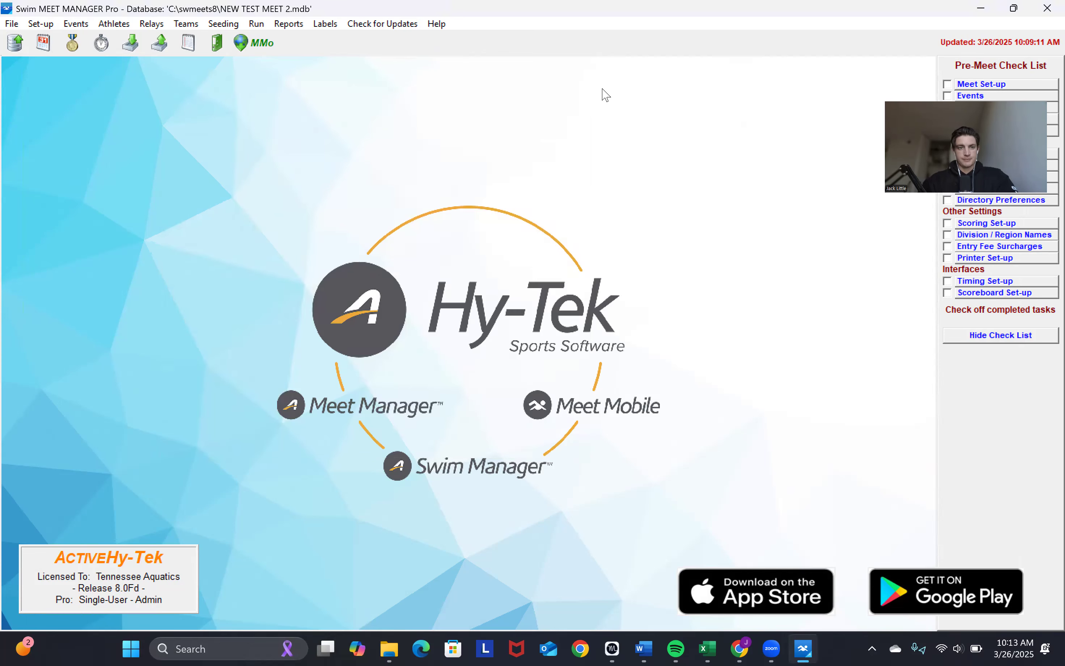
Step: Open the empty Events list, dismiss the Nothing to Edit message, and start Add New Event as event 1
click(79, 25)
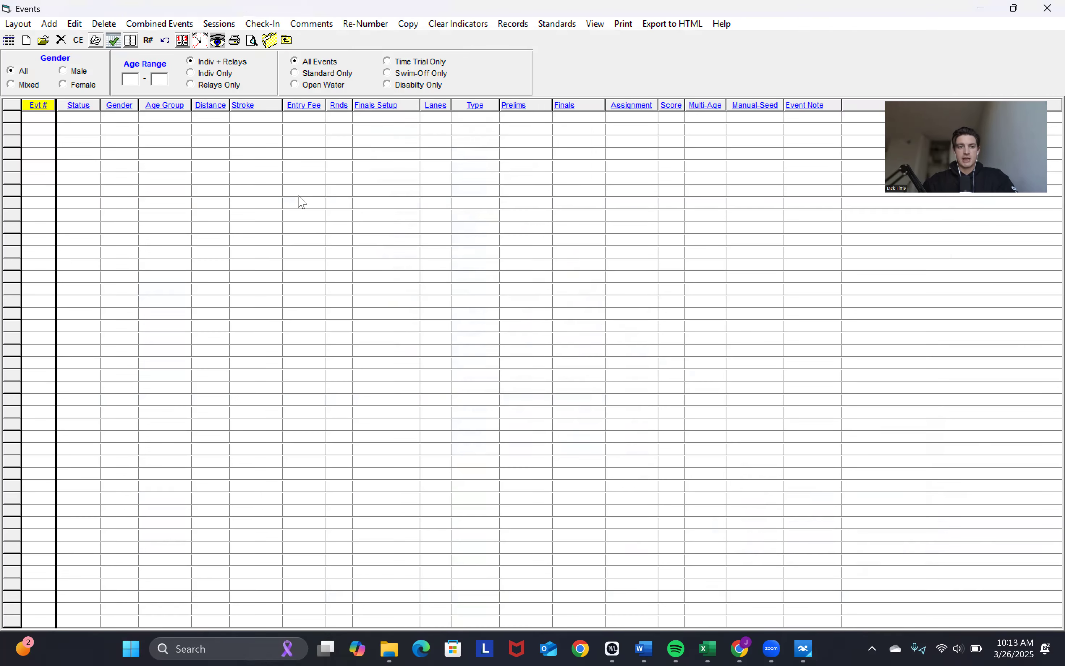
double_click(91, 115)
key(Return)
click(49, 24)
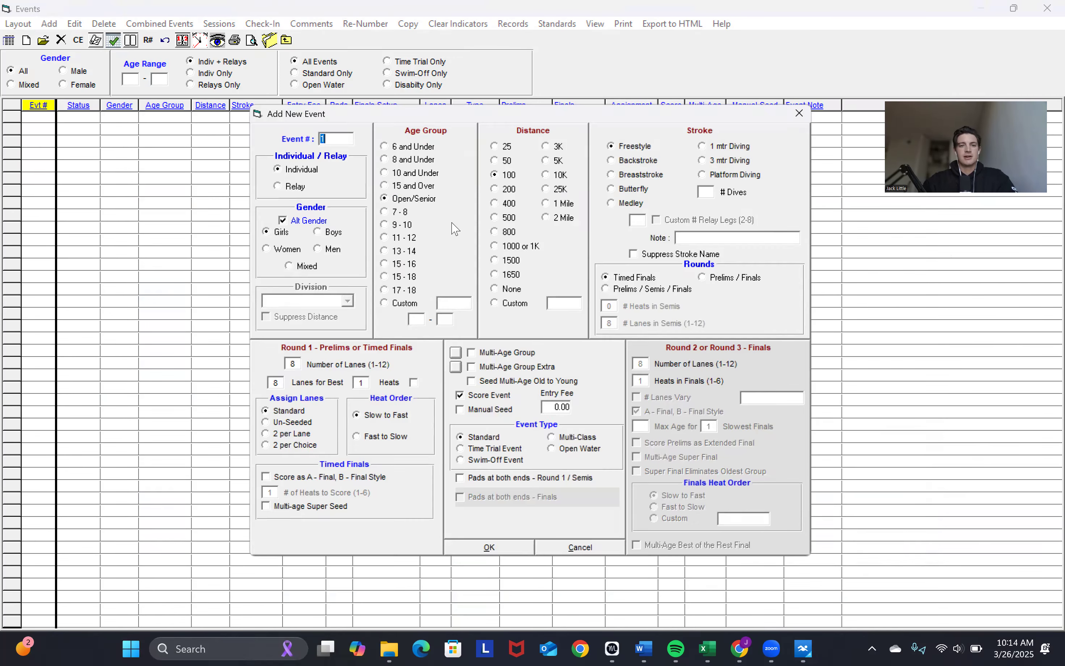
click(346, 138)
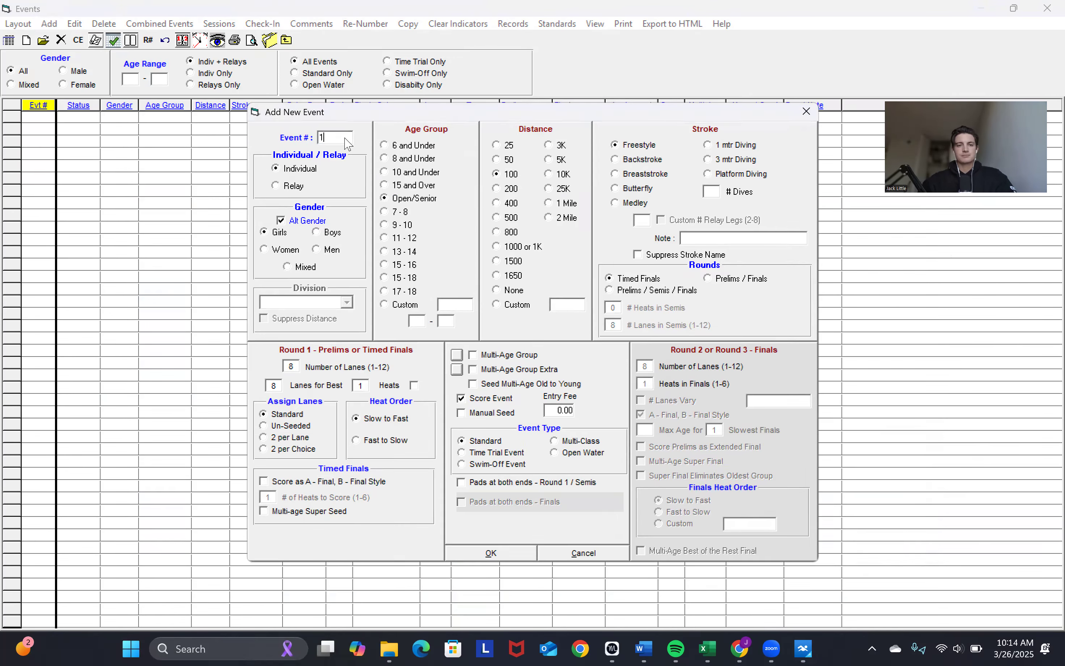
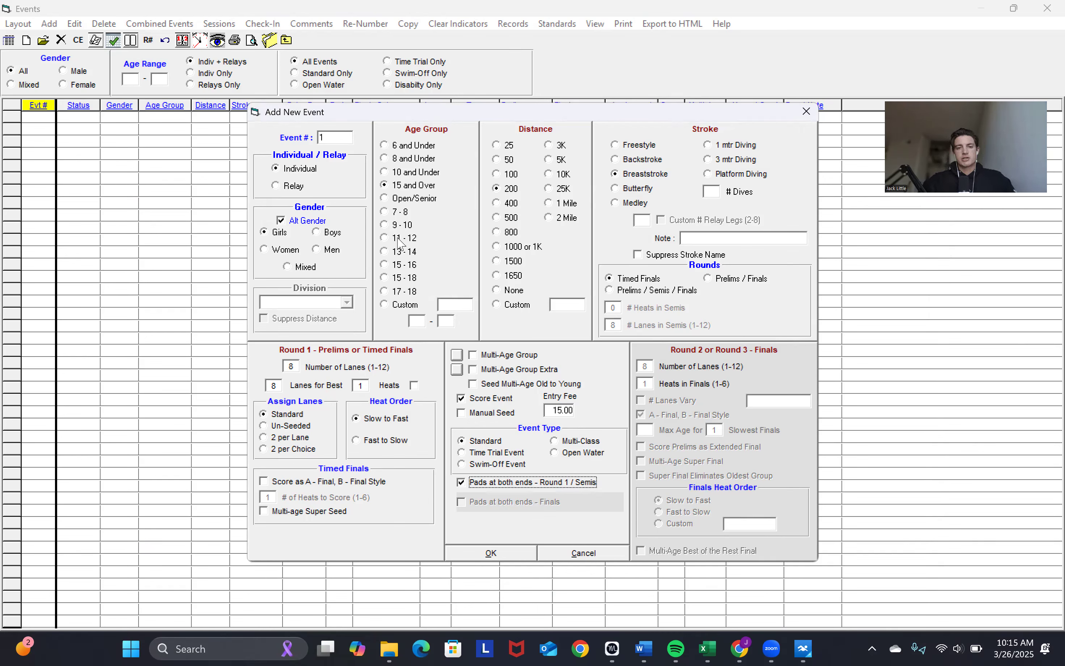
Step: Save event 1 as Girls 12 & Under 200 Breaststroke using a custom upper age of 12
click(385, 305)
click(446, 321)
text(12)
click(491, 553)
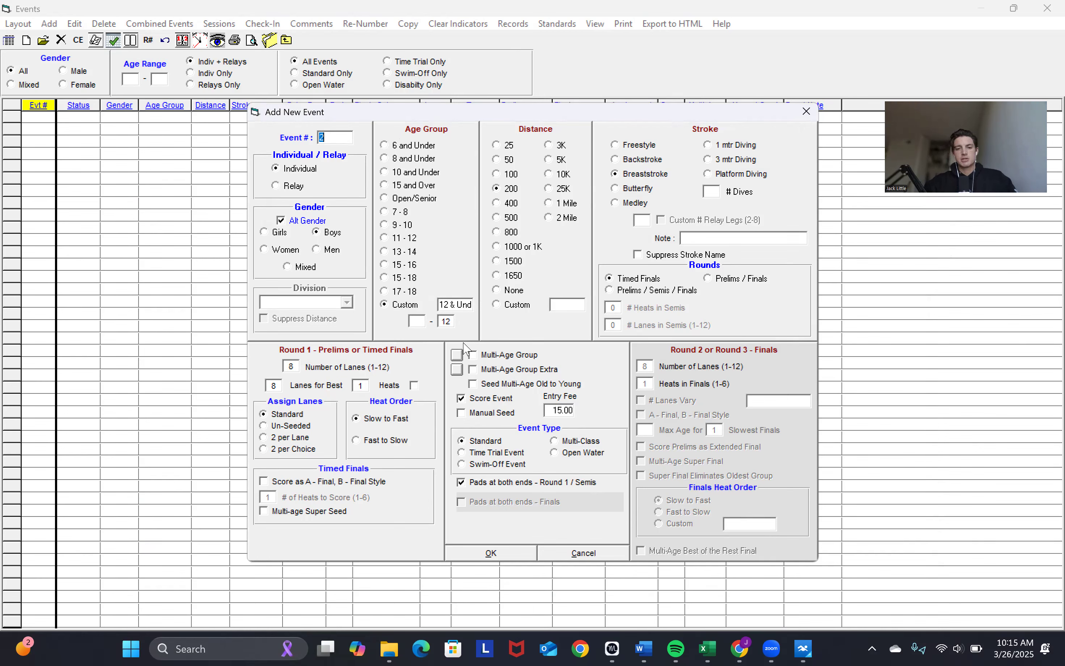
Step: Save event 2 as Boys 12 & Under 200 Breaststroke, restoring the 200 distance
click(460, 305)
text(12)
click(516, 288)
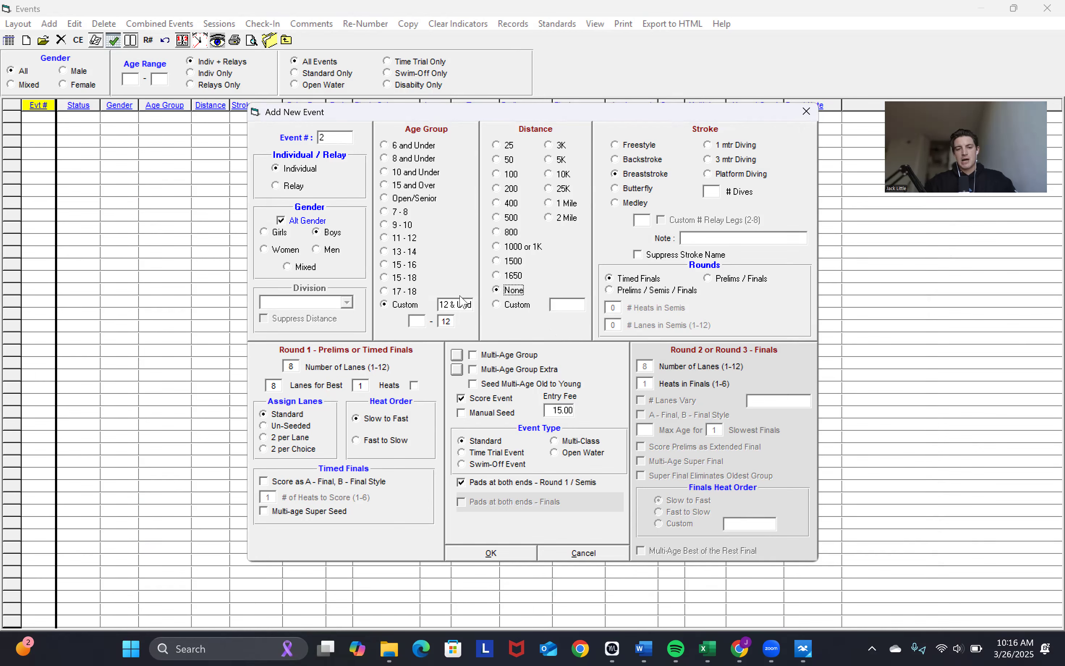
click(503, 187)
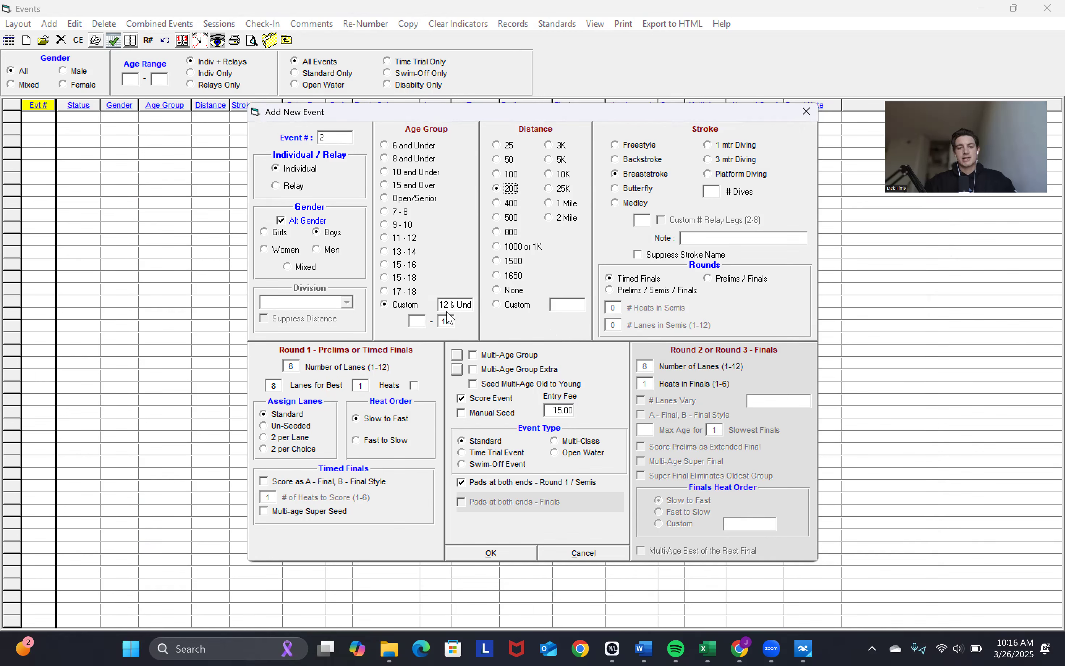
click(467, 304)
key(BackSpace)
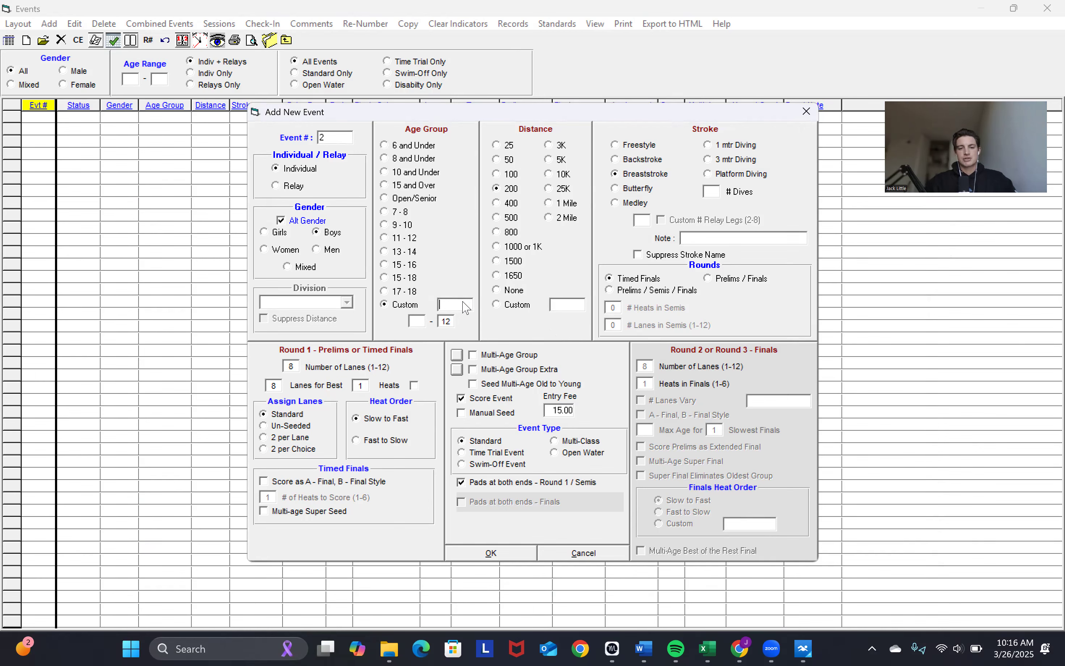
click(500, 554)
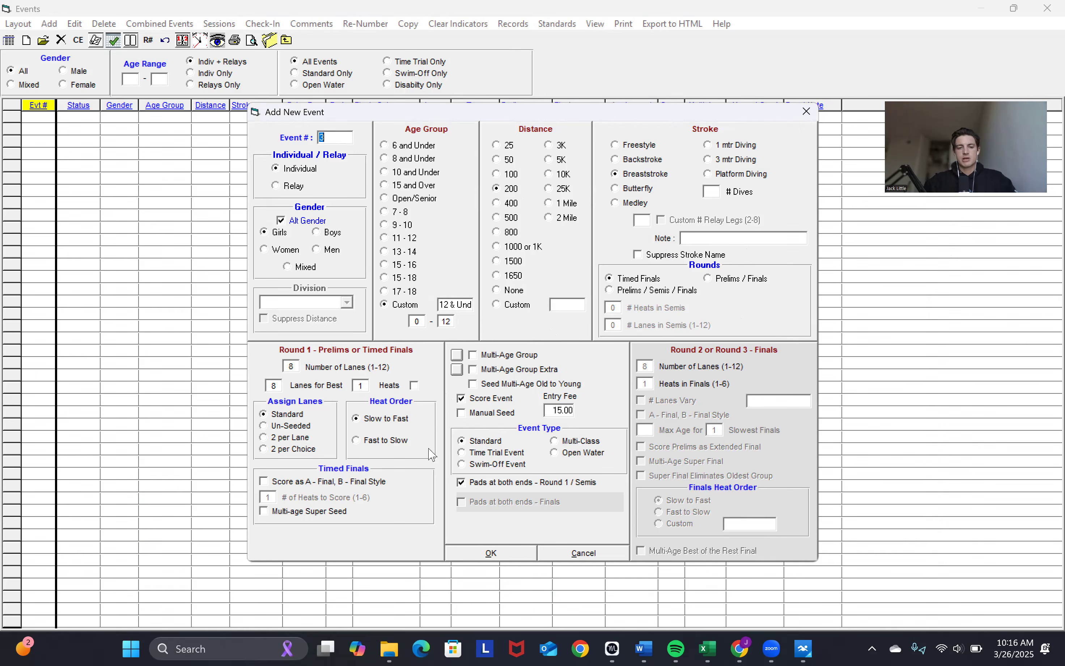
Step: Give event 3 the 15 and Over age group and the Butterfly stroke
click(292, 368)
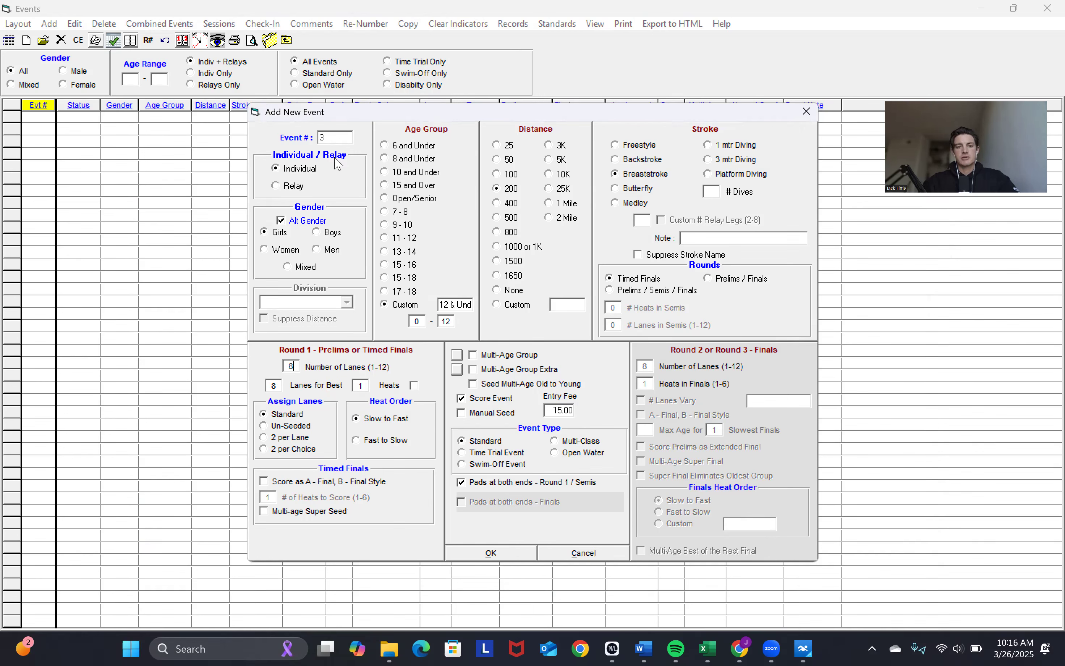
click(335, 139)
click(385, 212)
click(384, 185)
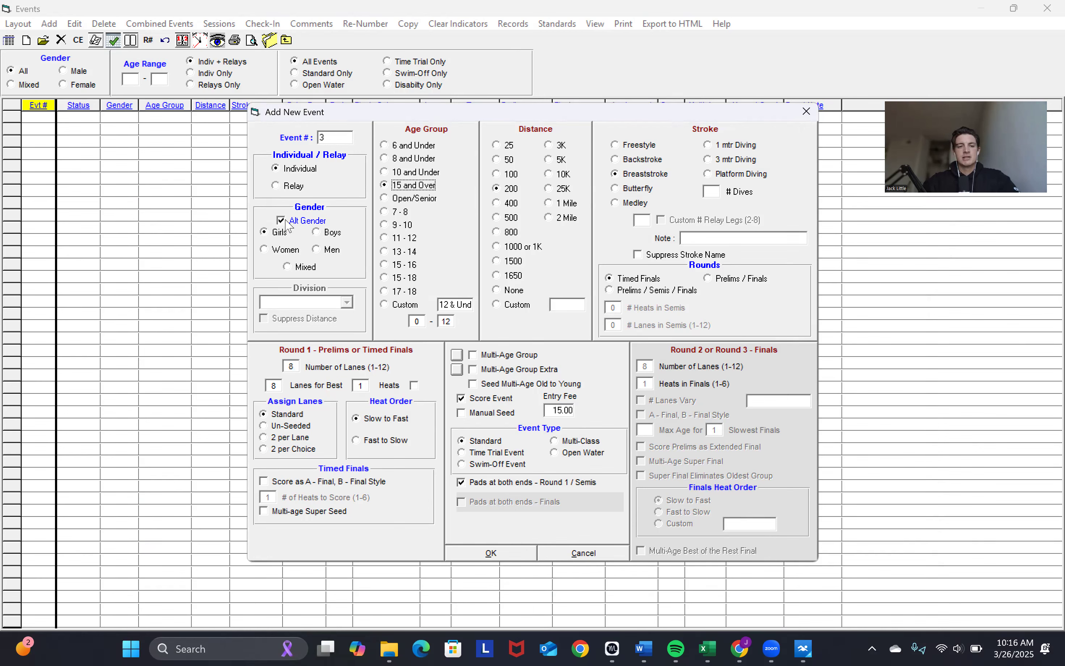
click(630, 176)
click(630, 187)
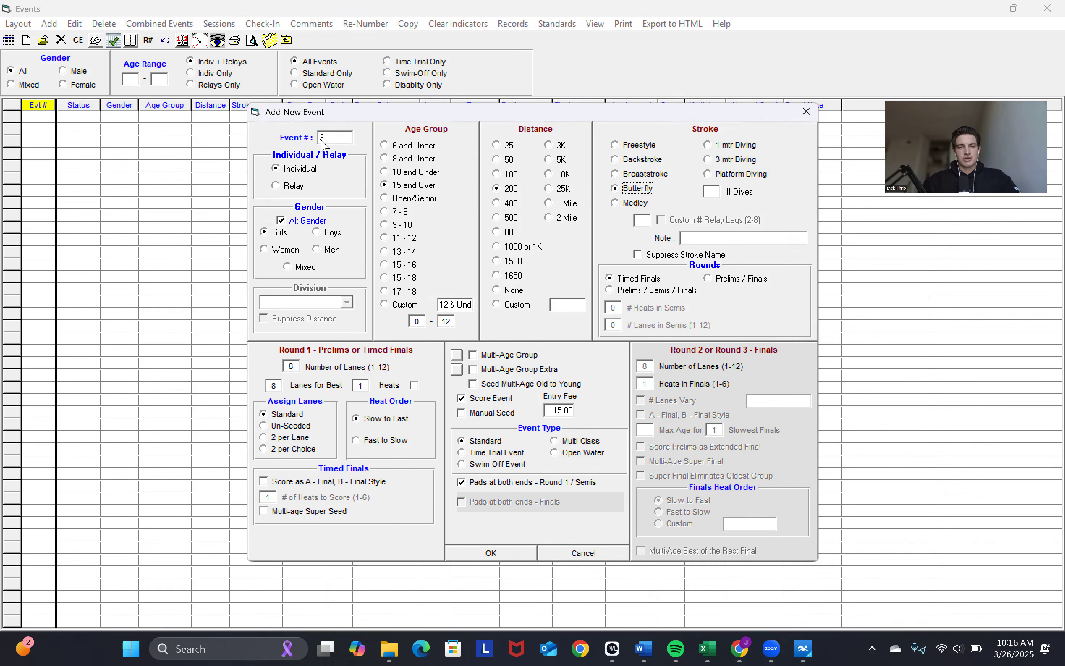
Step: Save events 3–4 as 15 & Over 200 Butterfly and events 5–6 as 10 & Under 100 Breaststroke, then close the form
click(491, 553)
click(491, 553)
click(384, 172)
click(496, 174)
click(615, 174)
click(491, 553)
click(491, 552)
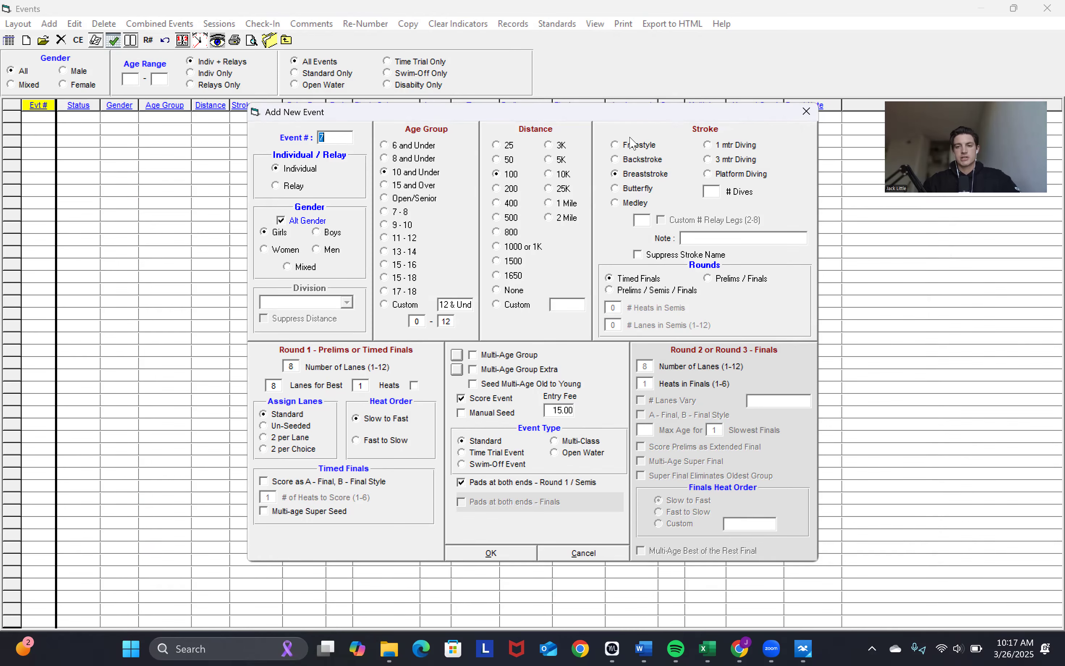
click(807, 113)
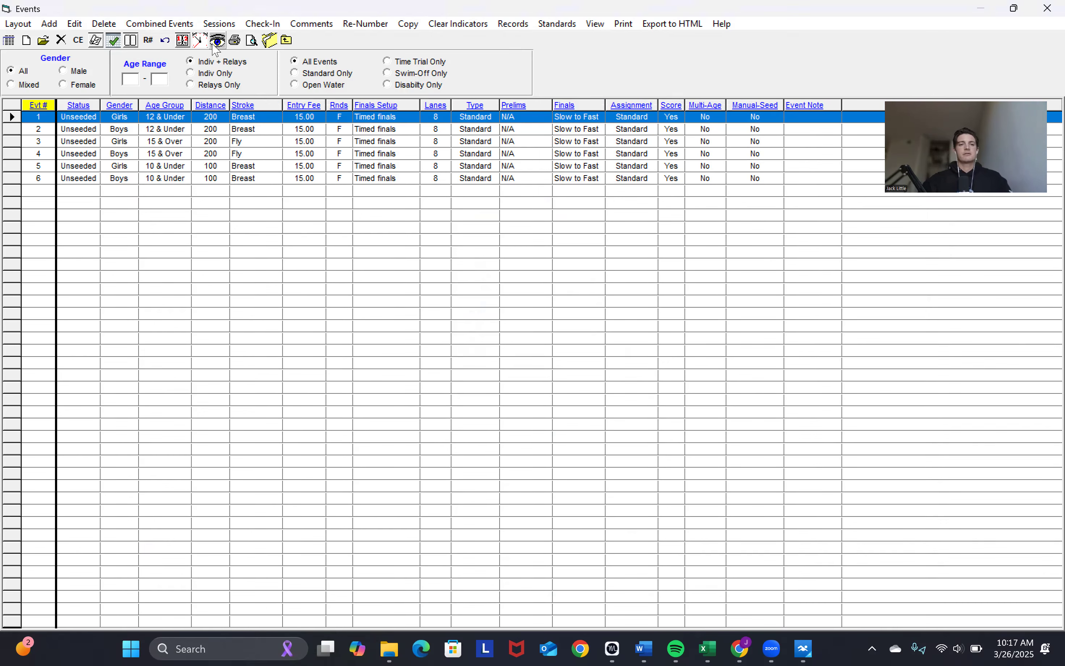
Step: Open the Sessions window from the Events window menu
click(220, 24)
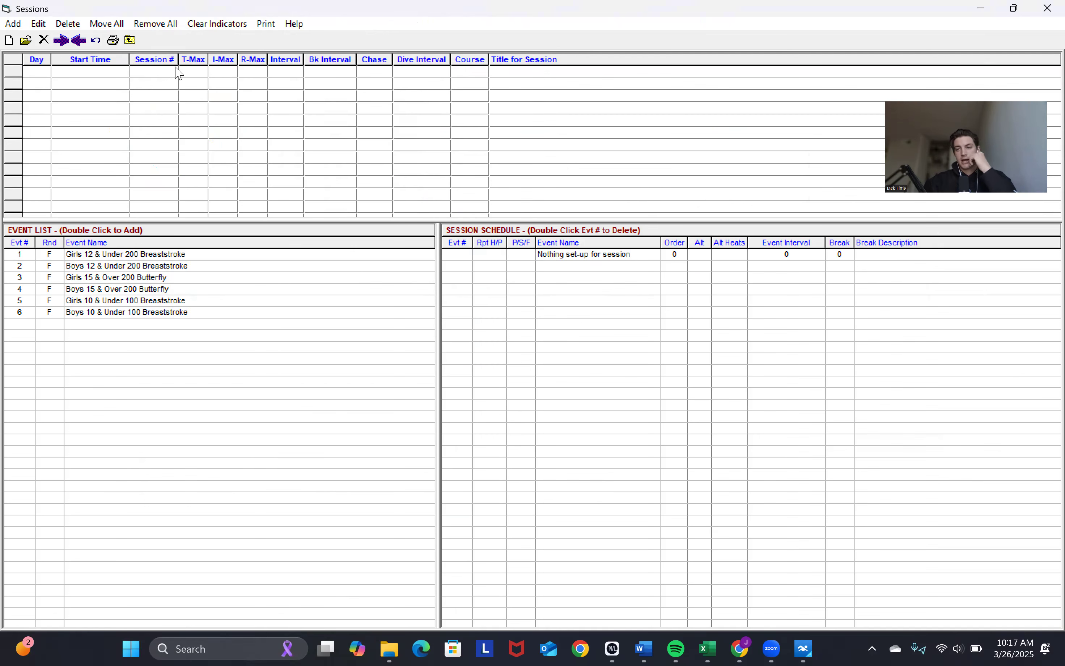
Step: Start a new session titled 'friday pm' with a 06:00 start time
click(22, 25)
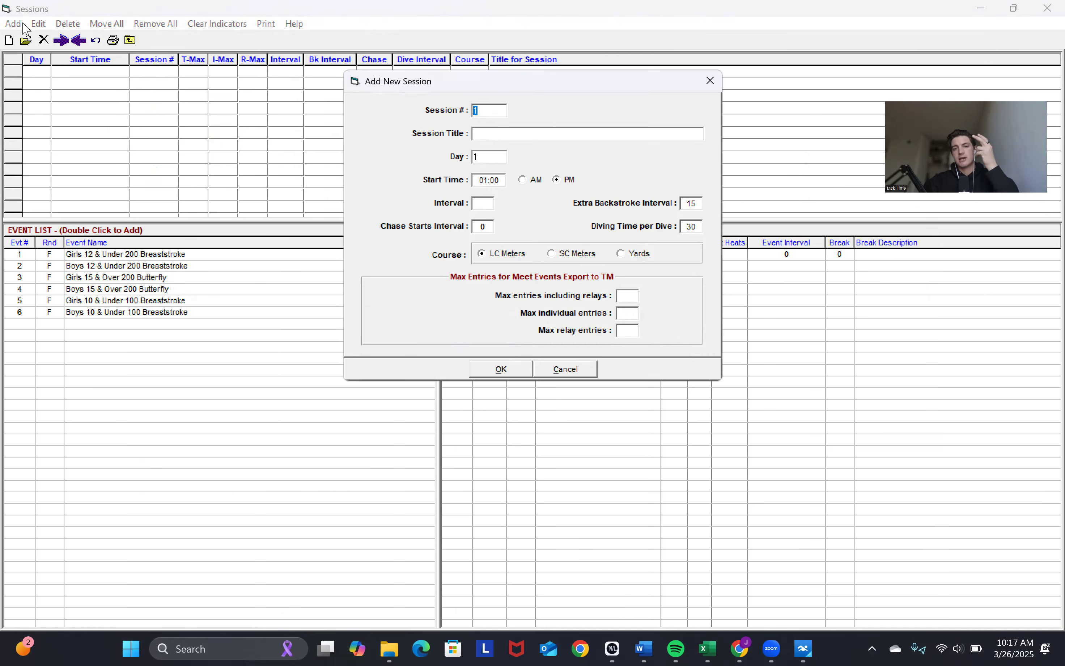
click(709, 81)
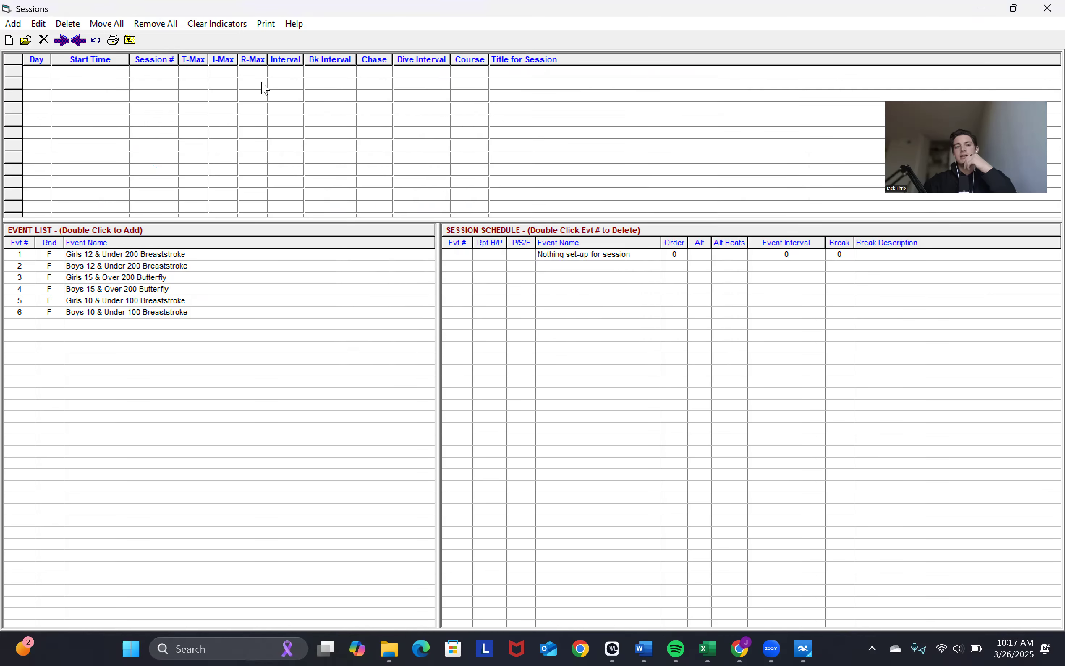
click(15, 24)
click(497, 134)
text(friday pm)
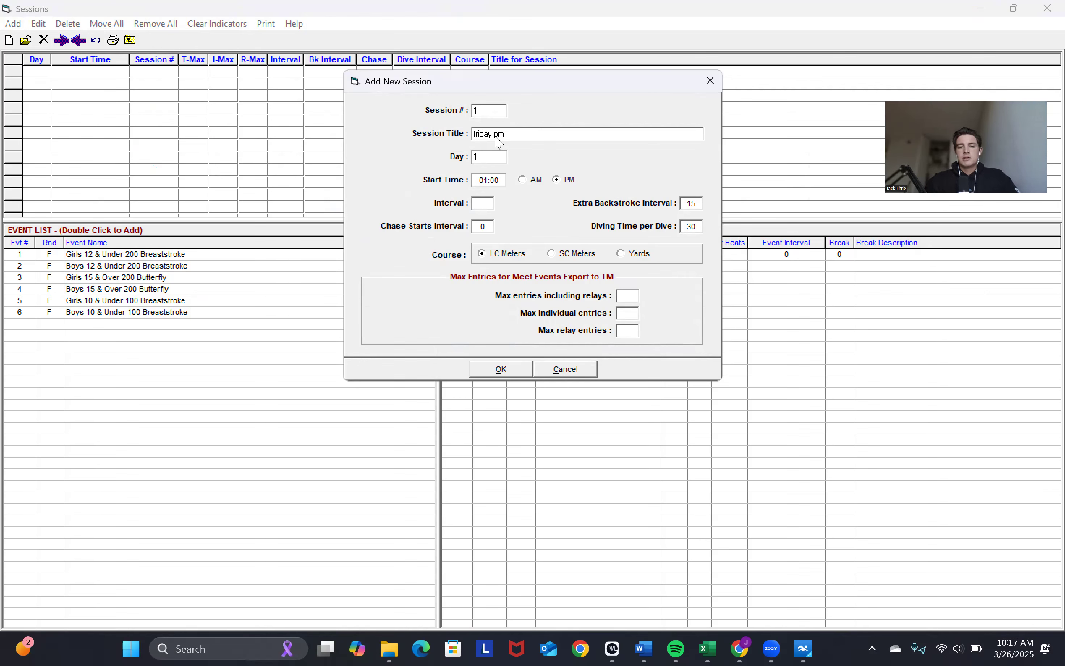
click(504, 182)
text(6_:__)
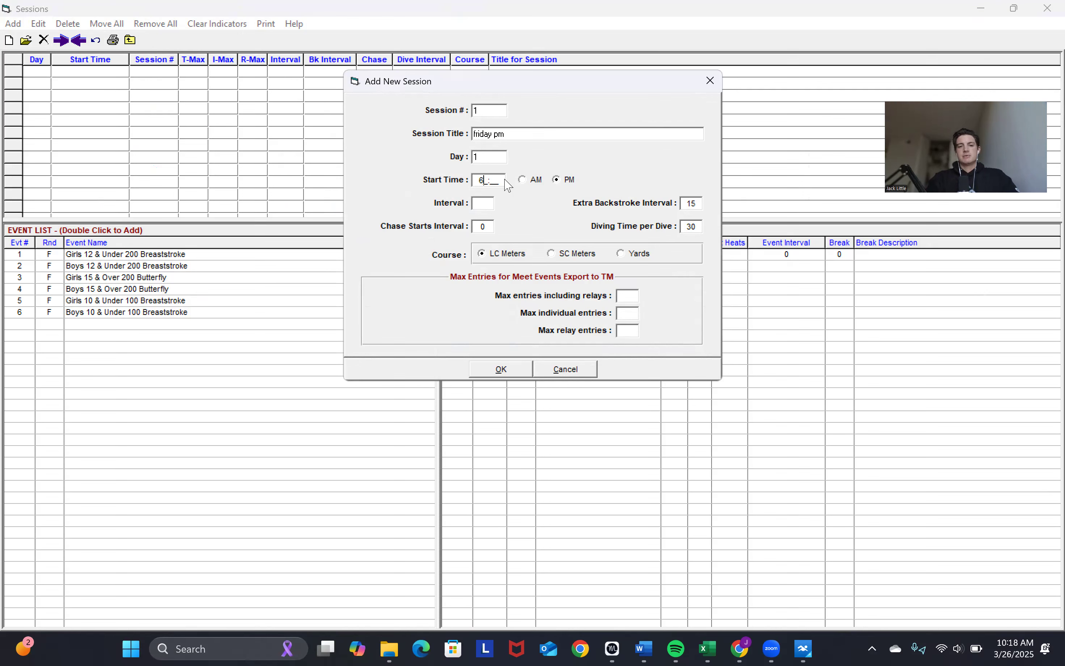
key(BackSpace)
text(06:)
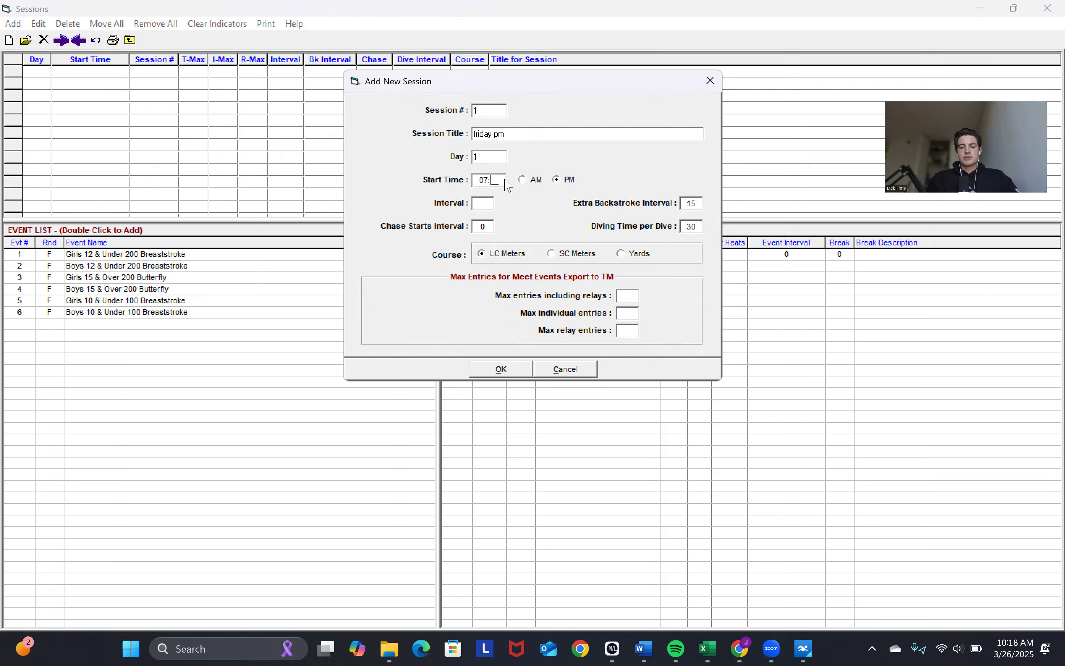
text(00)
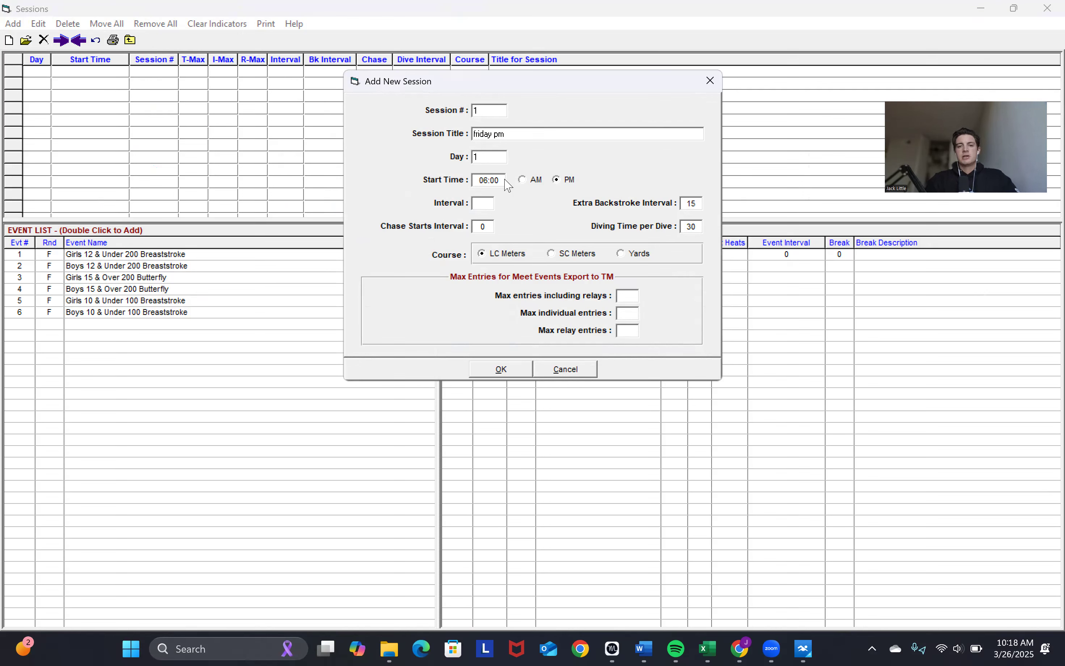
Step: Set the interval to 30 seconds and max individual entries to 3, then save session 1
click(490, 207)
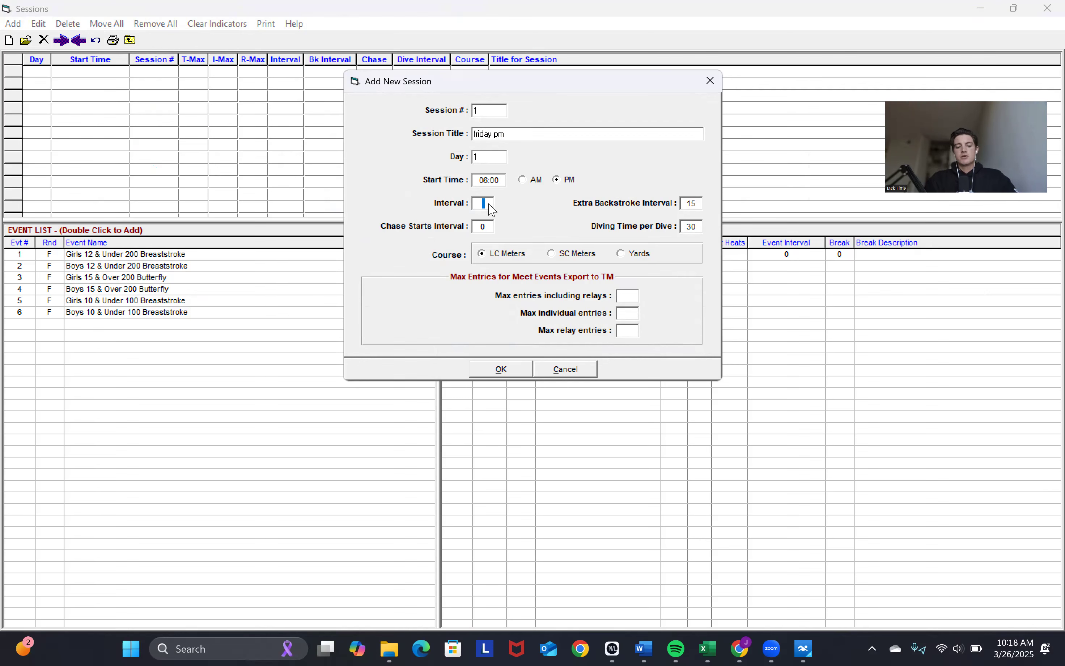
text(-15)
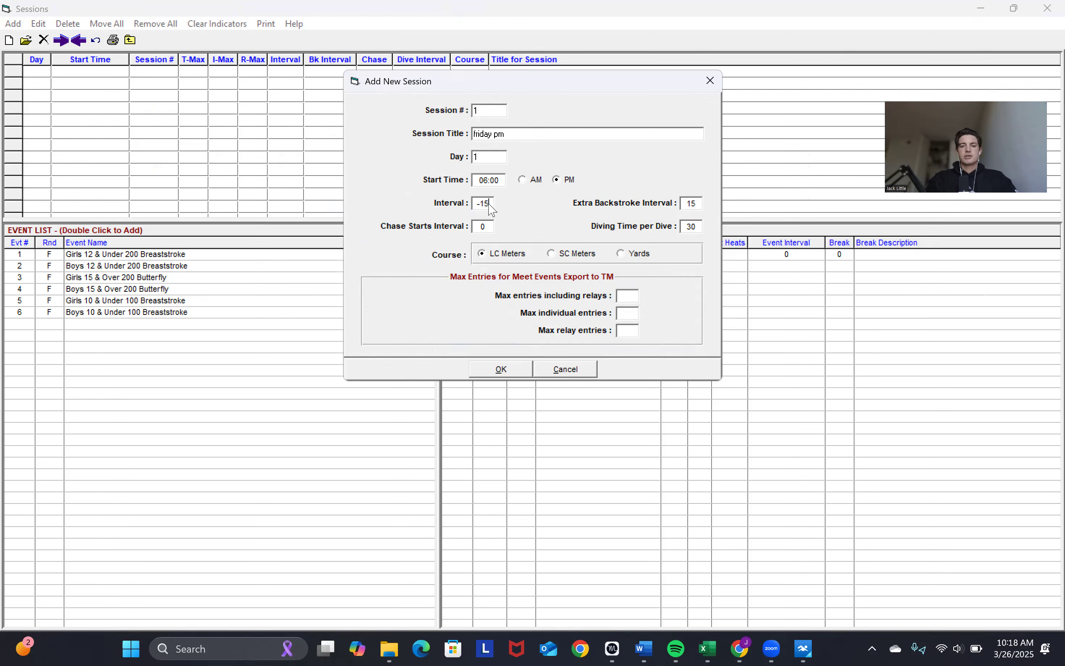
key(BackSpace)
key(BackSpace)
text(20)
key(BackSpace)
key(BackSpace)
text(15)
key(BackSpace)
key(BackSpace)
key(BackSpace)
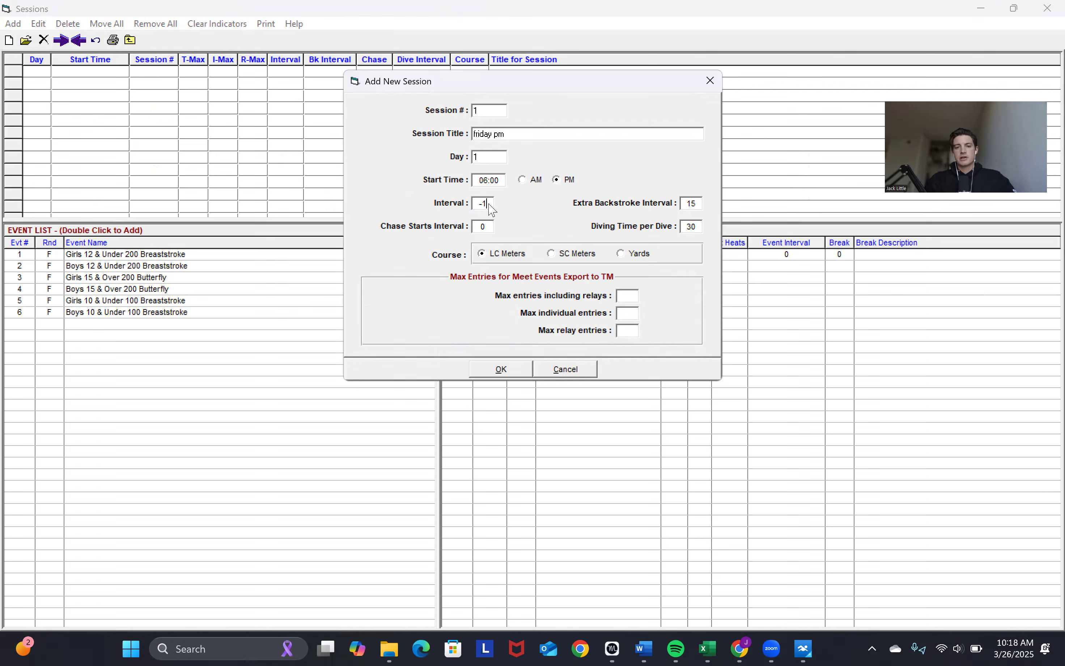
text(25)
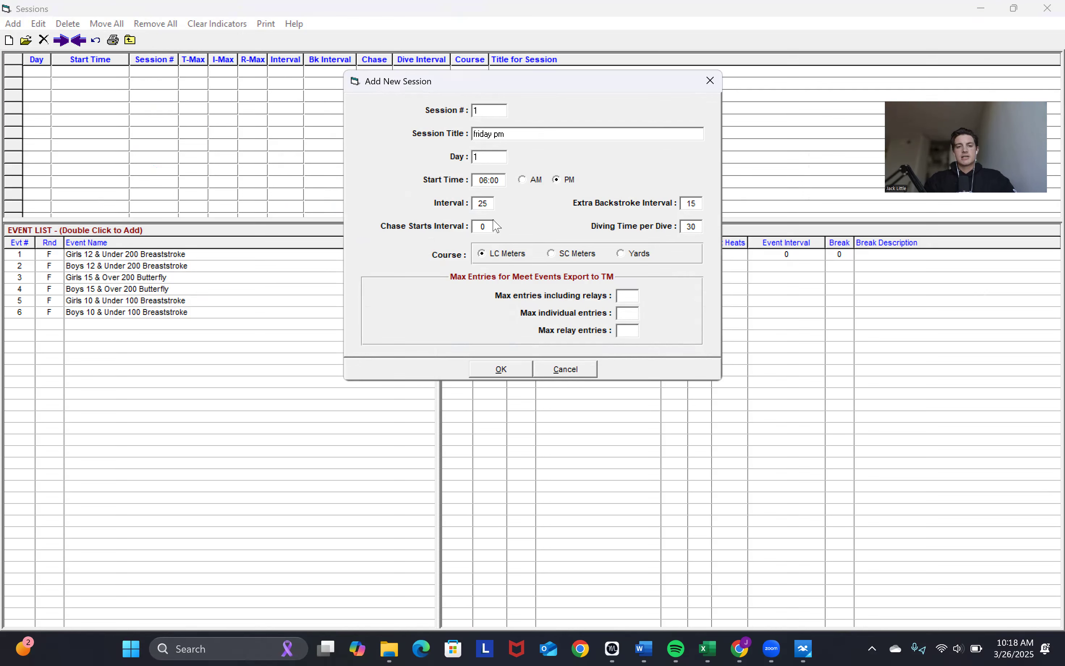
key(BackSpace)
key(BackSpace)
text(60)
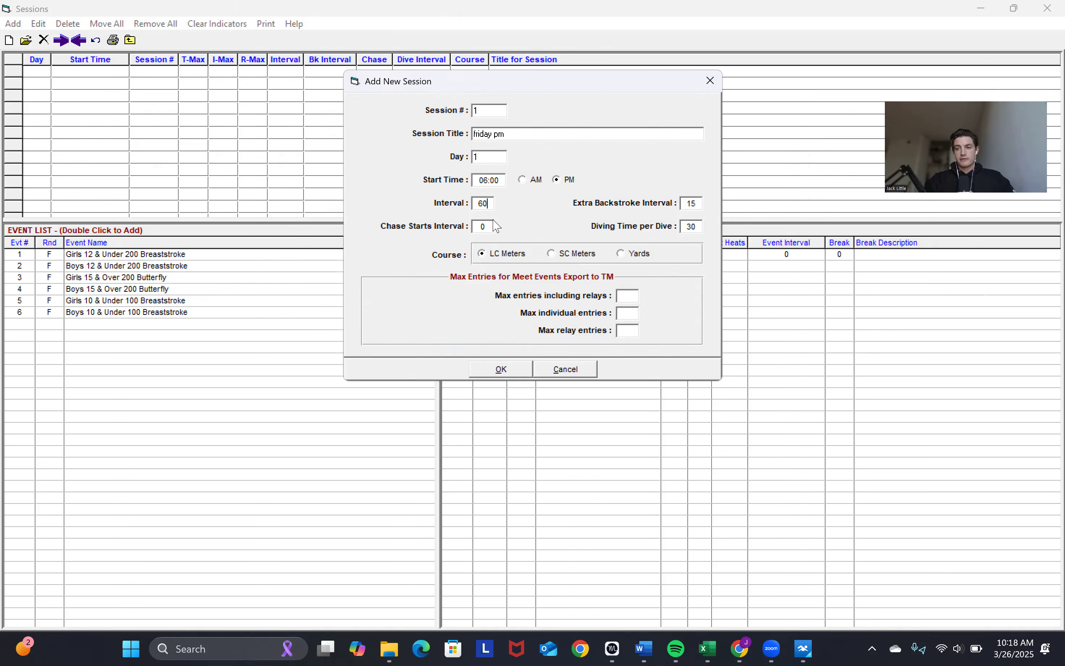
key(BackSpace)
key(BackSpace)
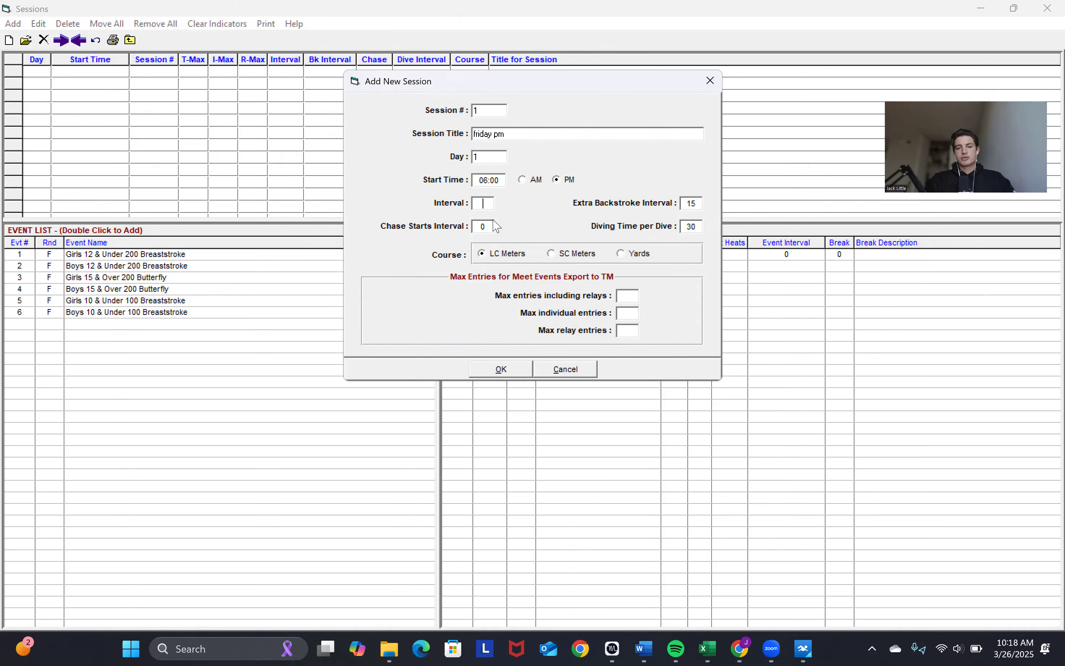
text(30)
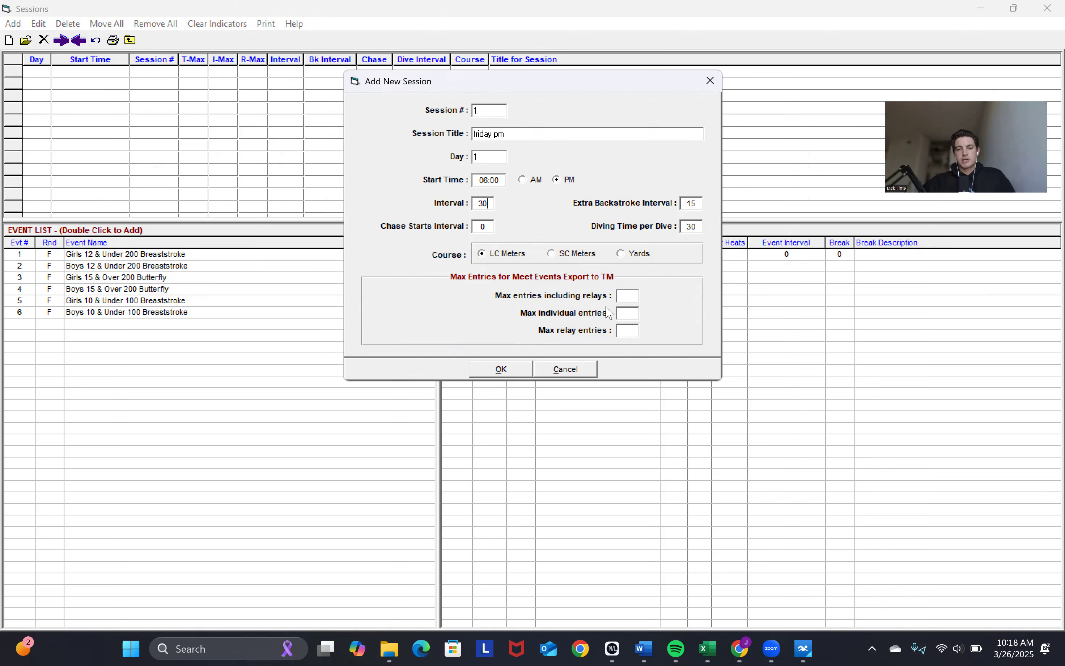
click(628, 313)
text(3)
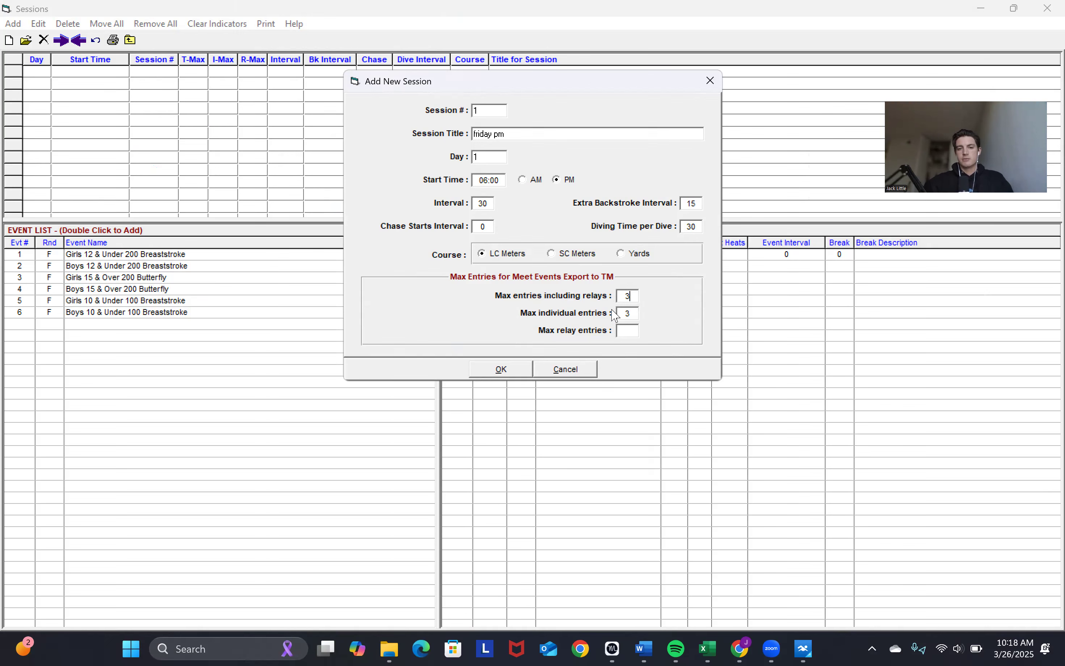
click(502, 369)
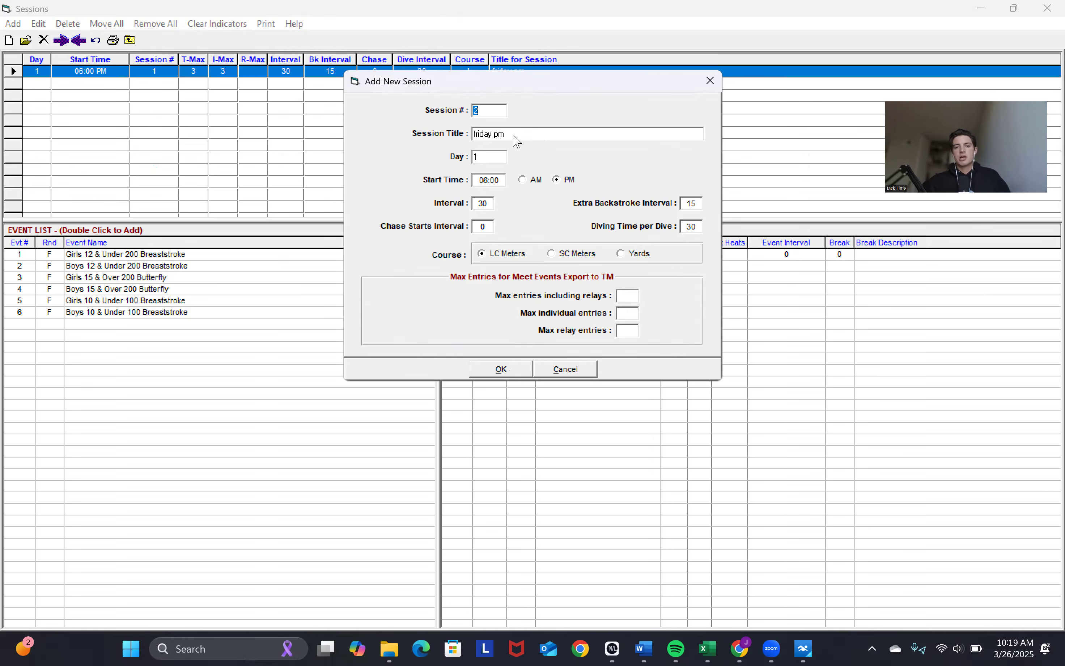
Step: Save session 2 as 'Saturday AM': day 2, 09:00 AM start, 25-second interval
click(499, 140)
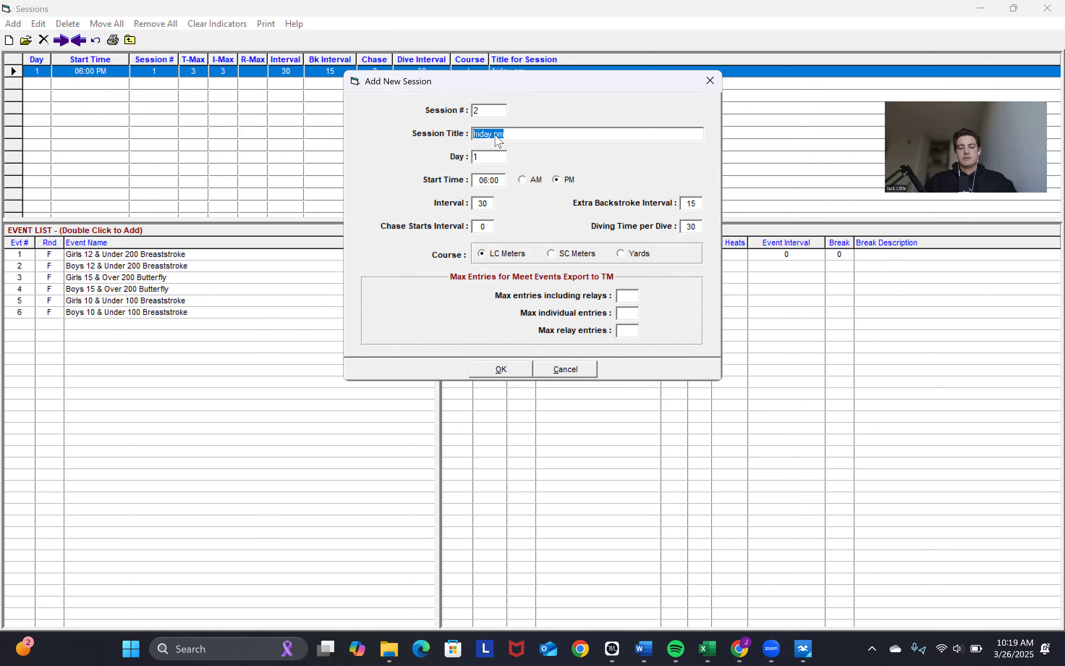
text(S)
key(Caps_Lock)
text(aturday AM)
click(491, 160)
text(2)
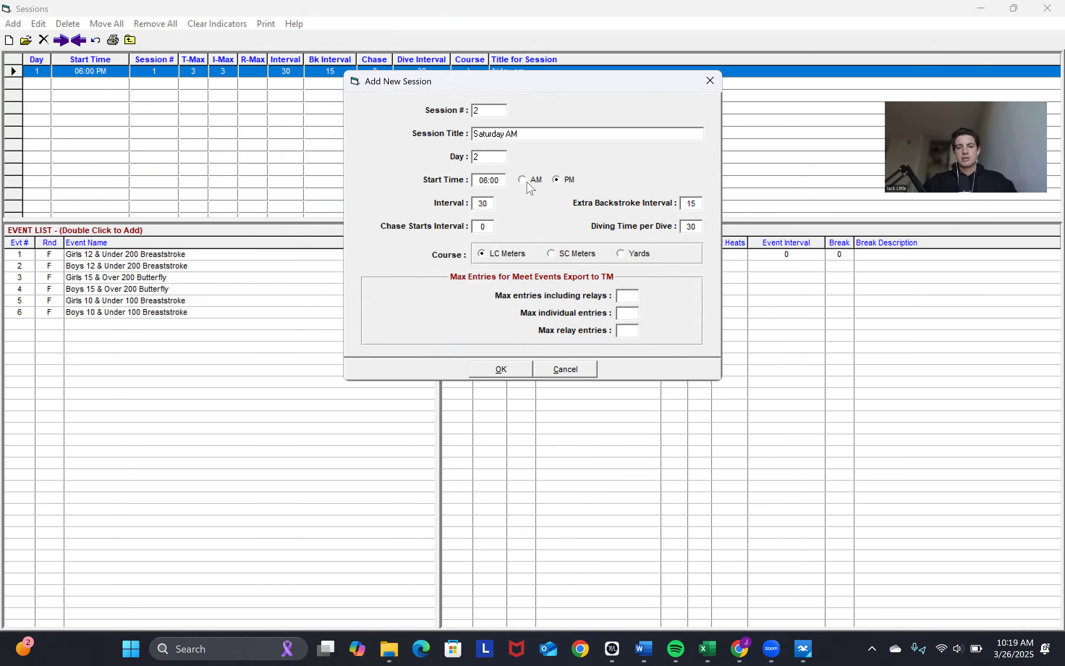
click(484, 181)
text(09)
click(486, 205)
text(25)
click(622, 298)
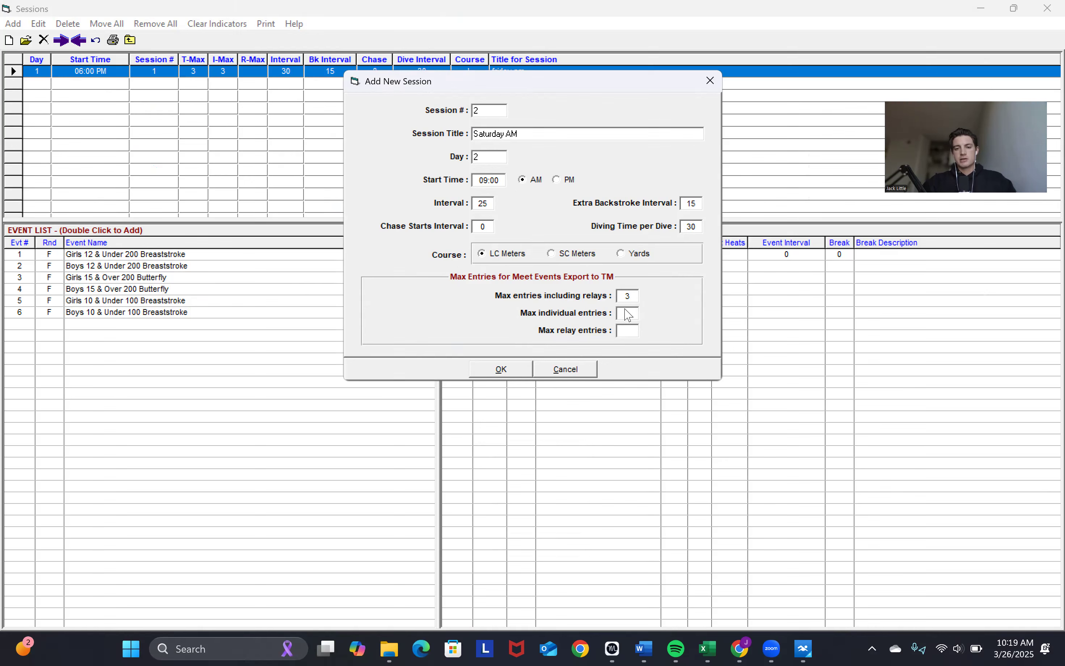
click(502, 370)
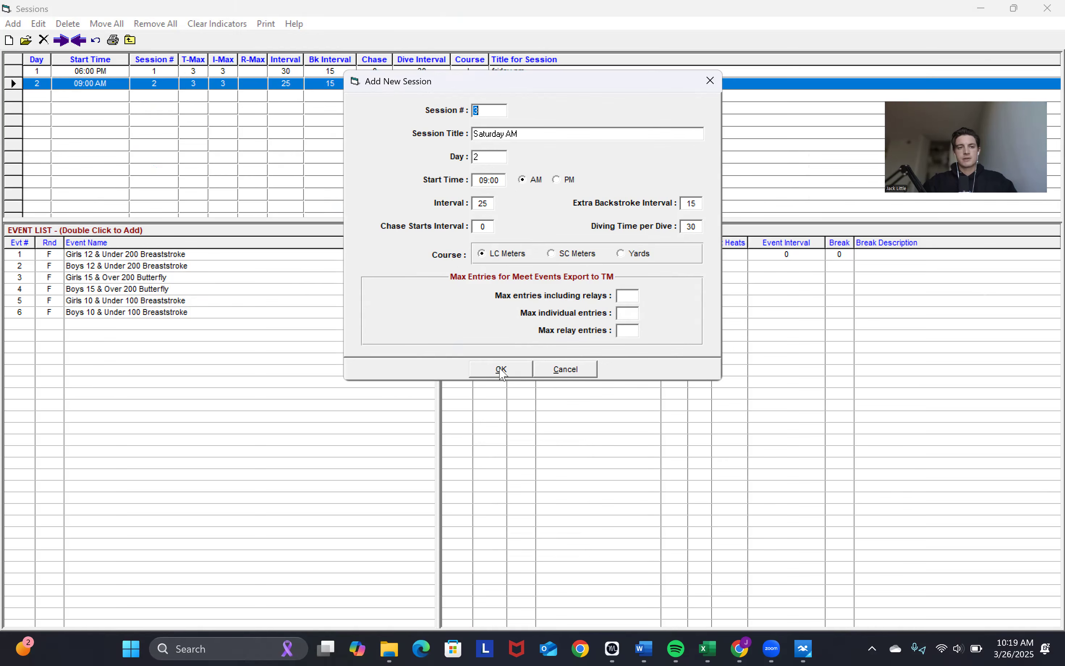
Step: Save session 3 'Satruday PM' at 12:35 PM with max entries 3/3, then close the session form
click(509, 140)
text(Sat)
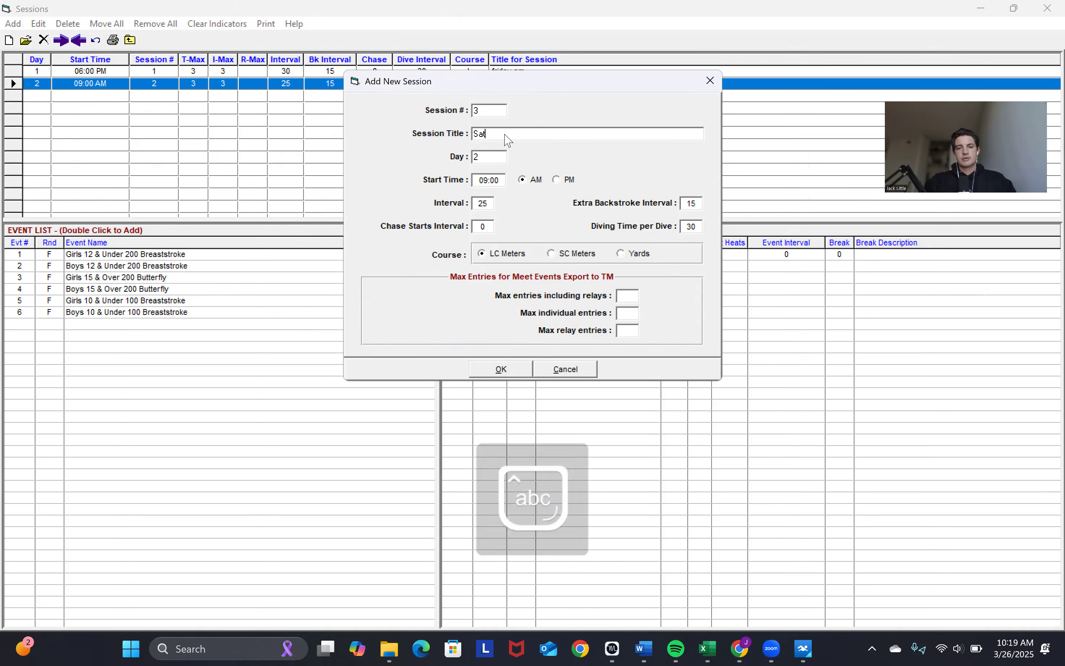
text(ruday PM)
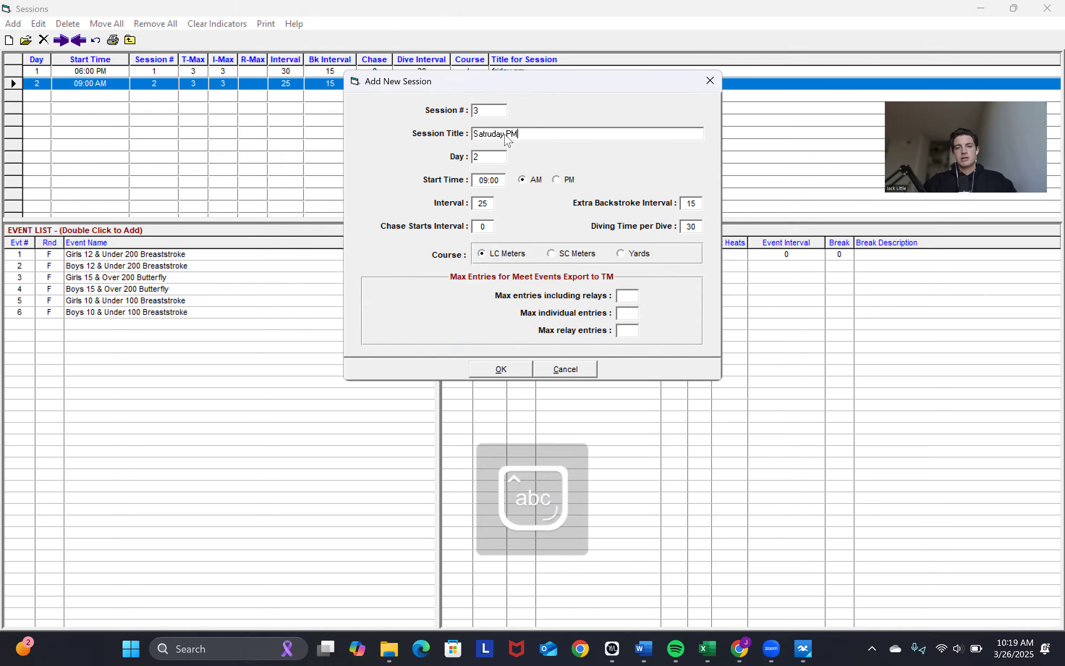
click(488, 180)
text(12:35)
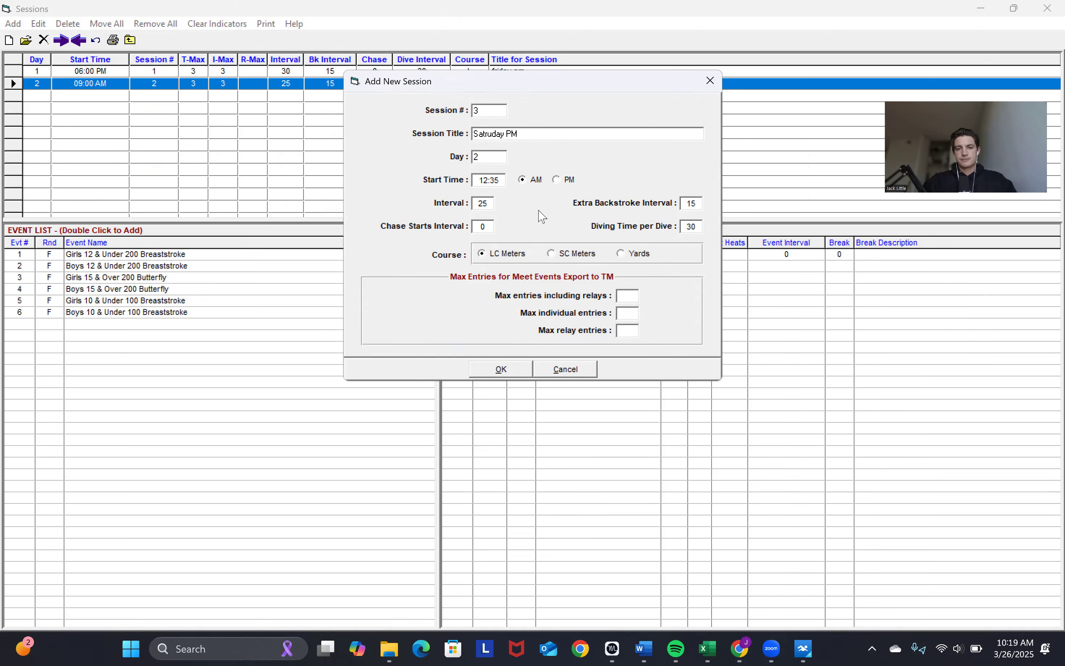
click(557, 179)
click(628, 296)
text(3)
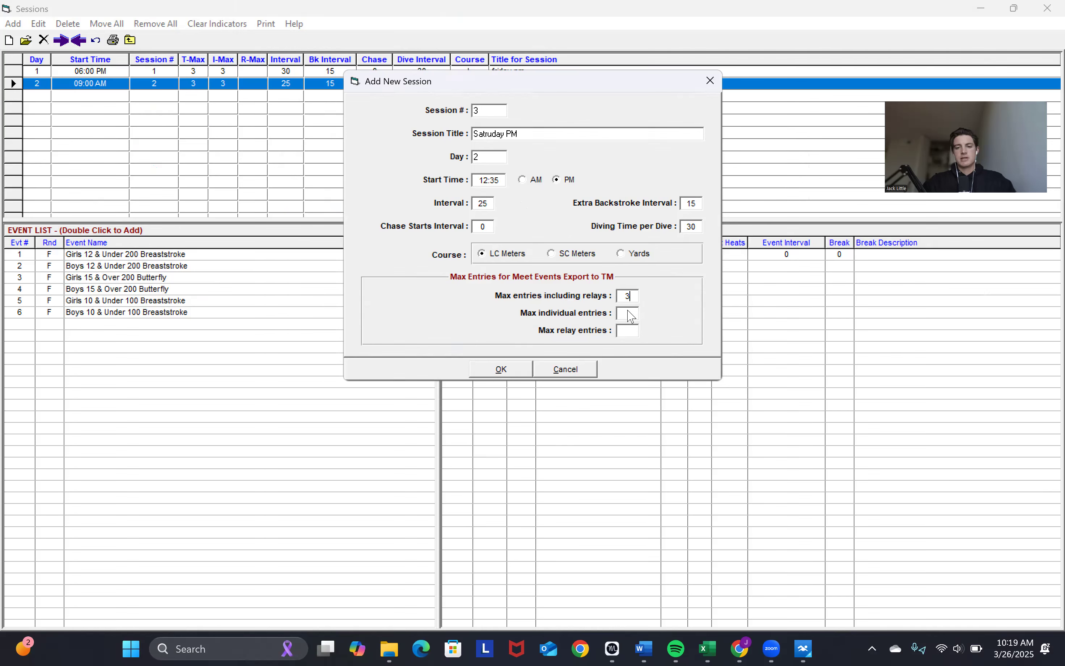
click(630, 318)
text(3)
click(511, 368)
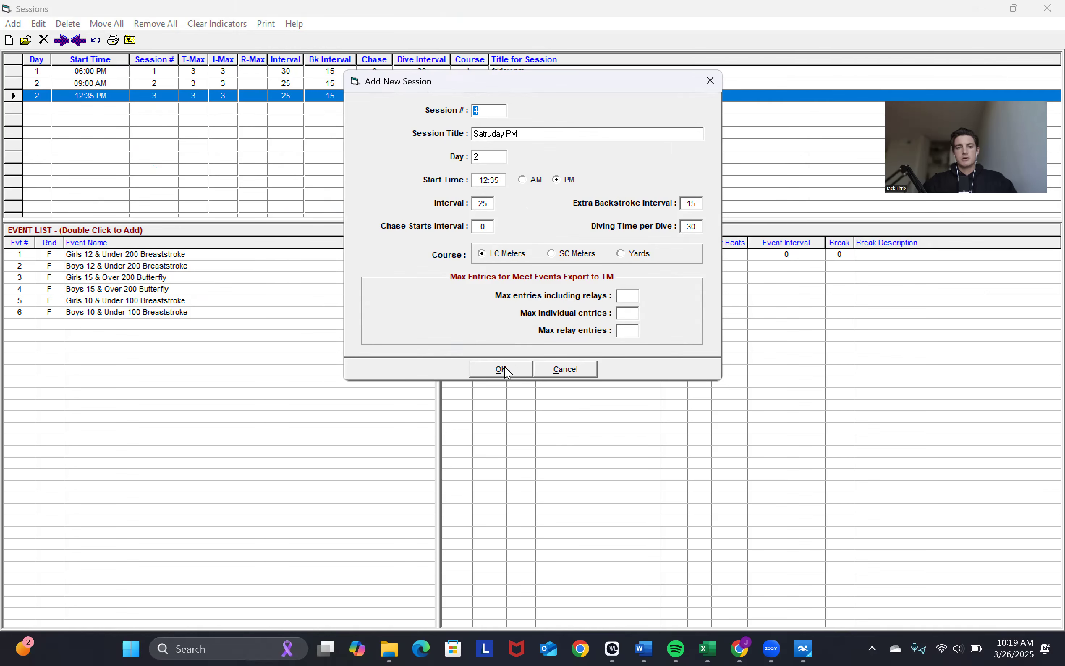
click(710, 80)
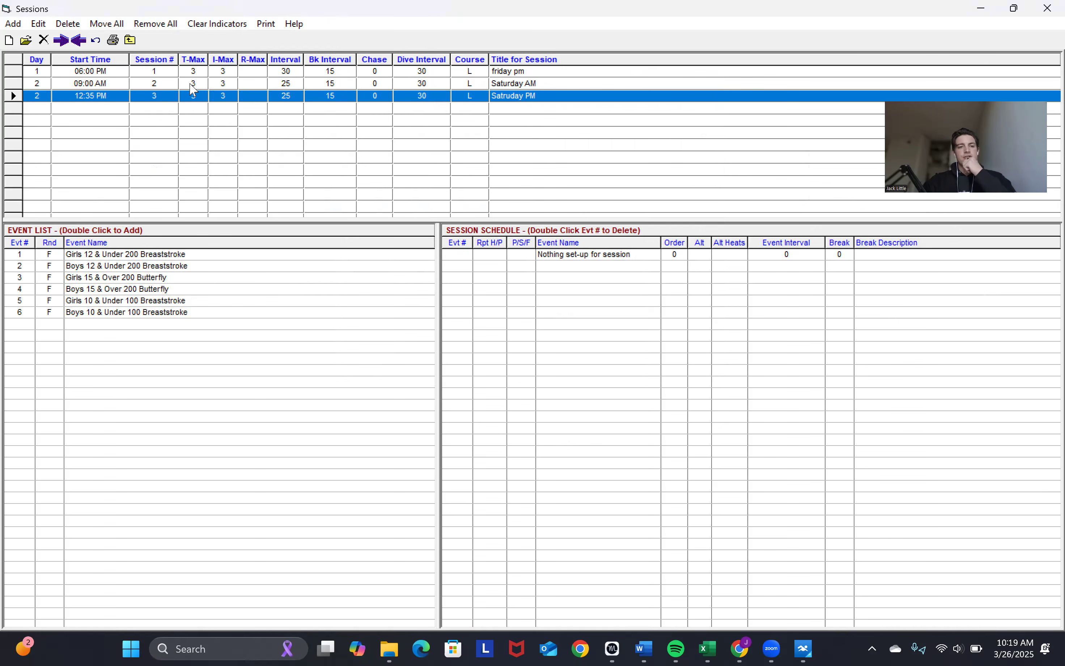
Step: Change the friday pm session's interval to 25 seconds
double_click(270, 72)
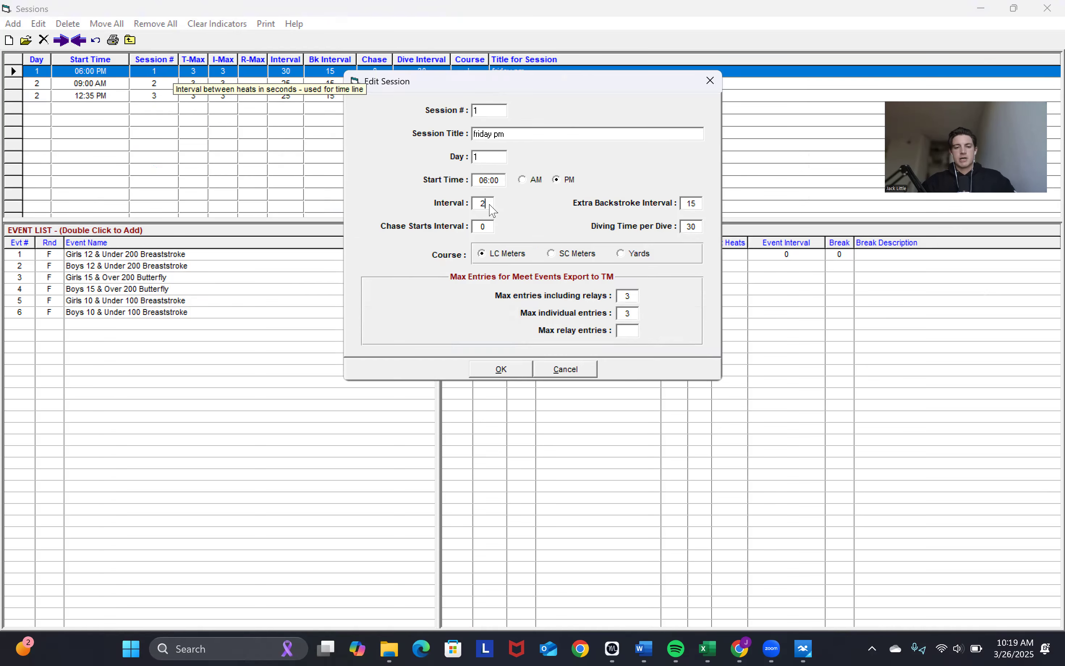
click(500, 369)
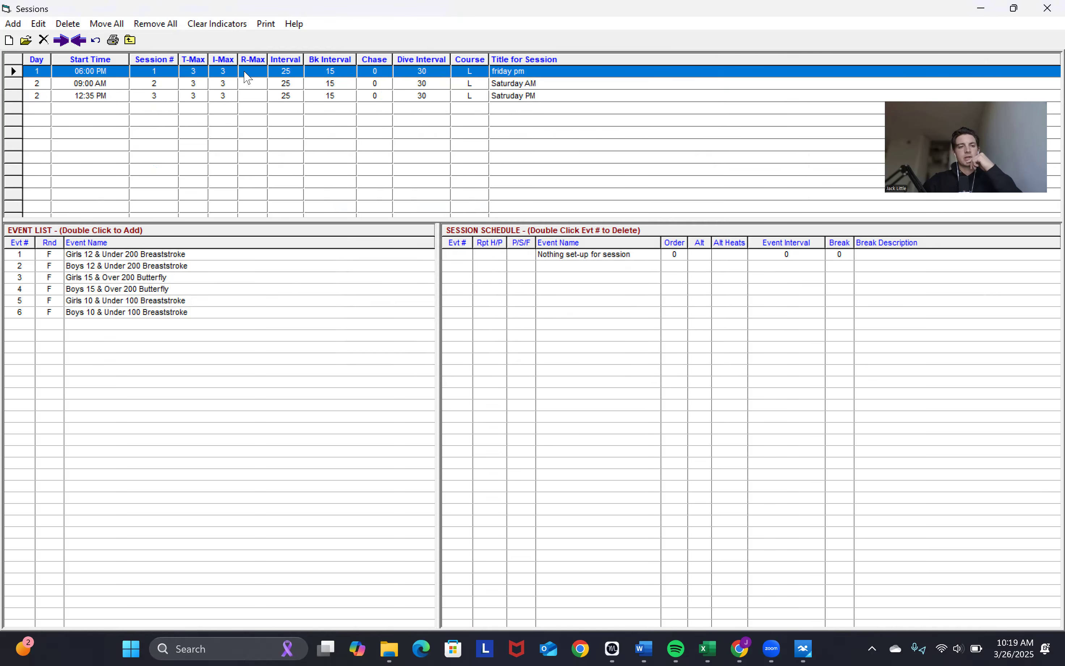
Step: Schedule both 12 & Under 200 Breaststroke events in friday pm and both 15 & Over 200 Butterfly events in Saturday AM
double_click(202, 255)
double_click(206, 266)
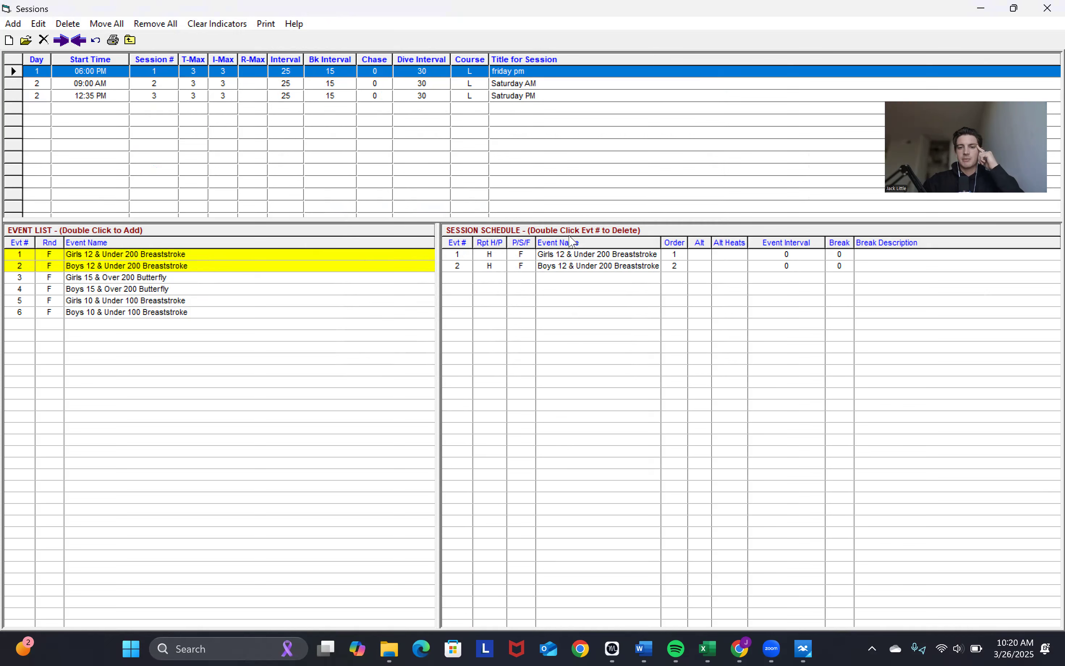
click(471, 86)
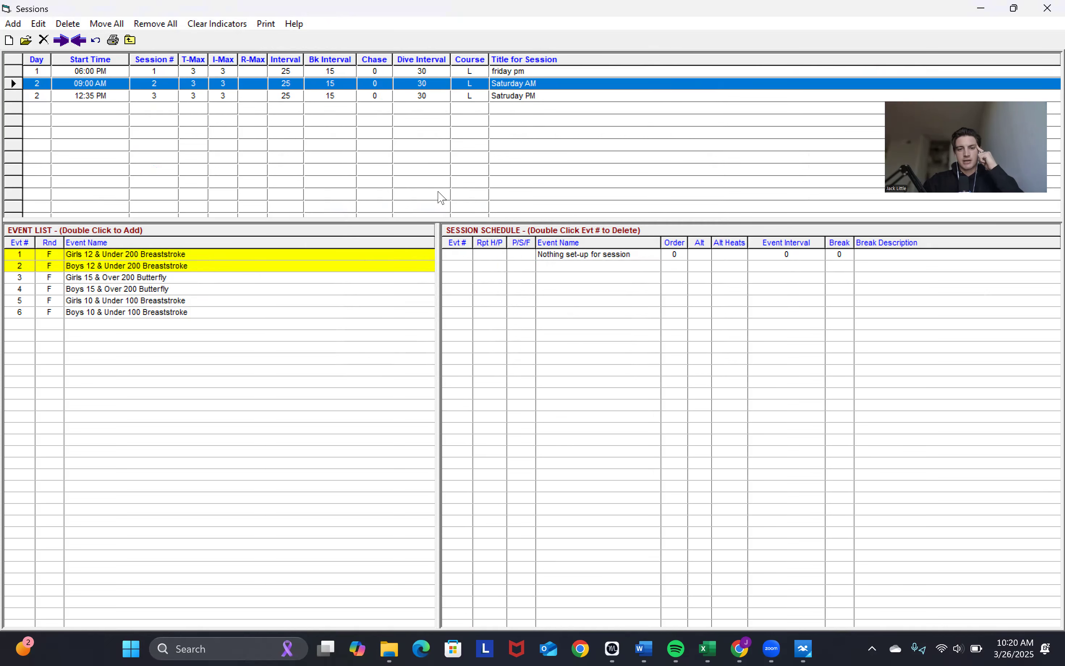
double_click(333, 278)
double_click(333, 292)
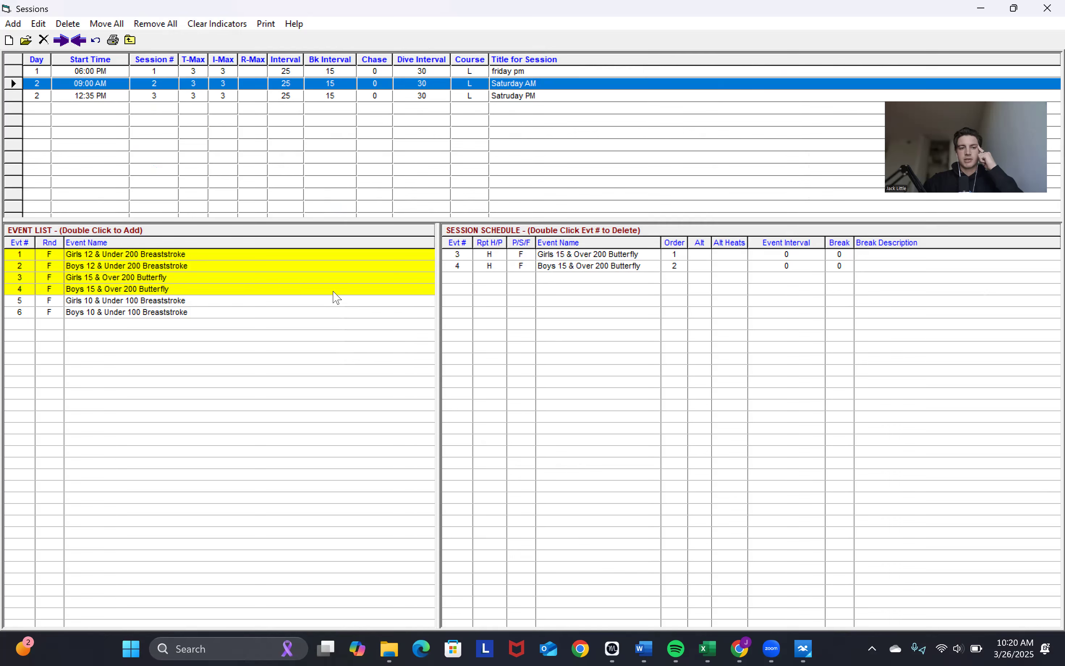
Step: Schedule both 10 & Under 100 Breaststroke events in the third session and review each session's schedule
click(477, 95)
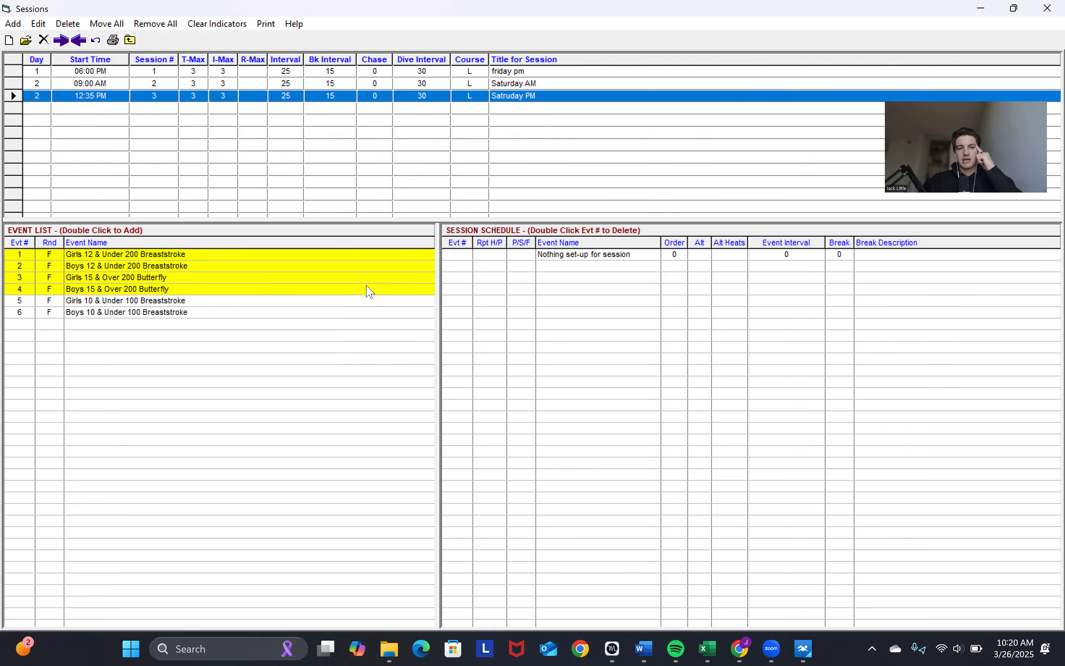
double_click(287, 302)
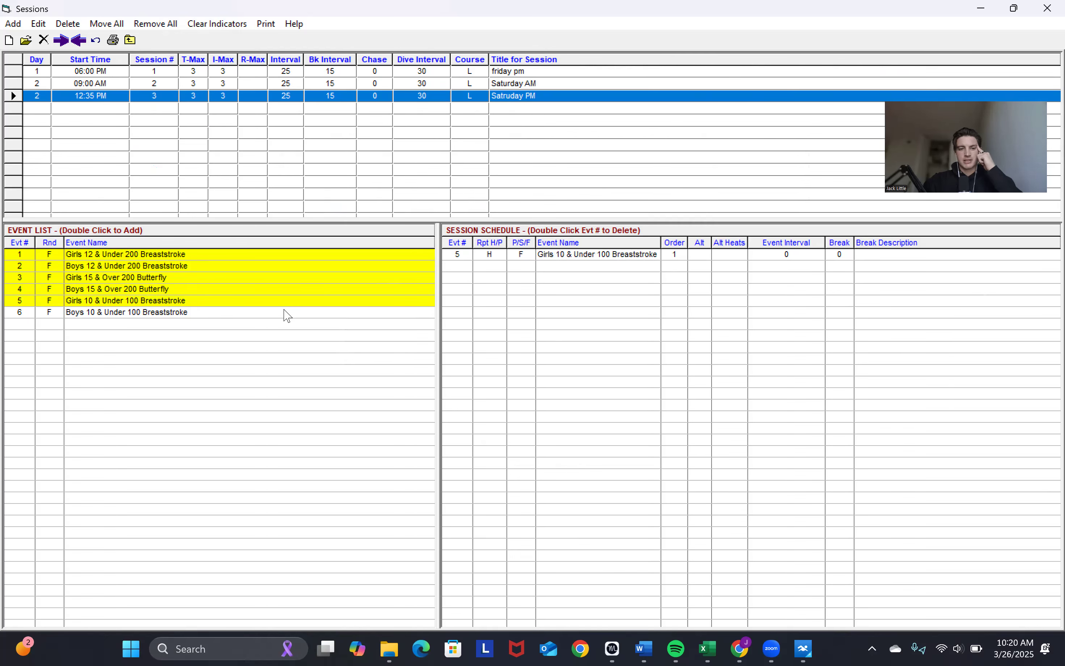
double_click(287, 313)
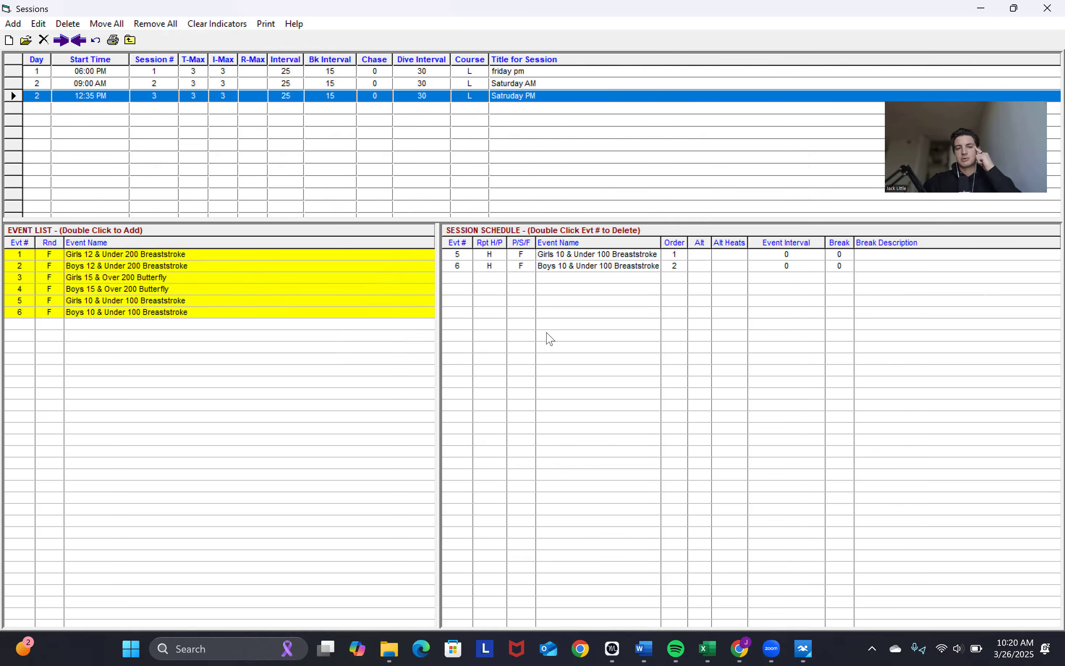
click(514, 81)
click(514, 72)
click(514, 83)
click(508, 95)
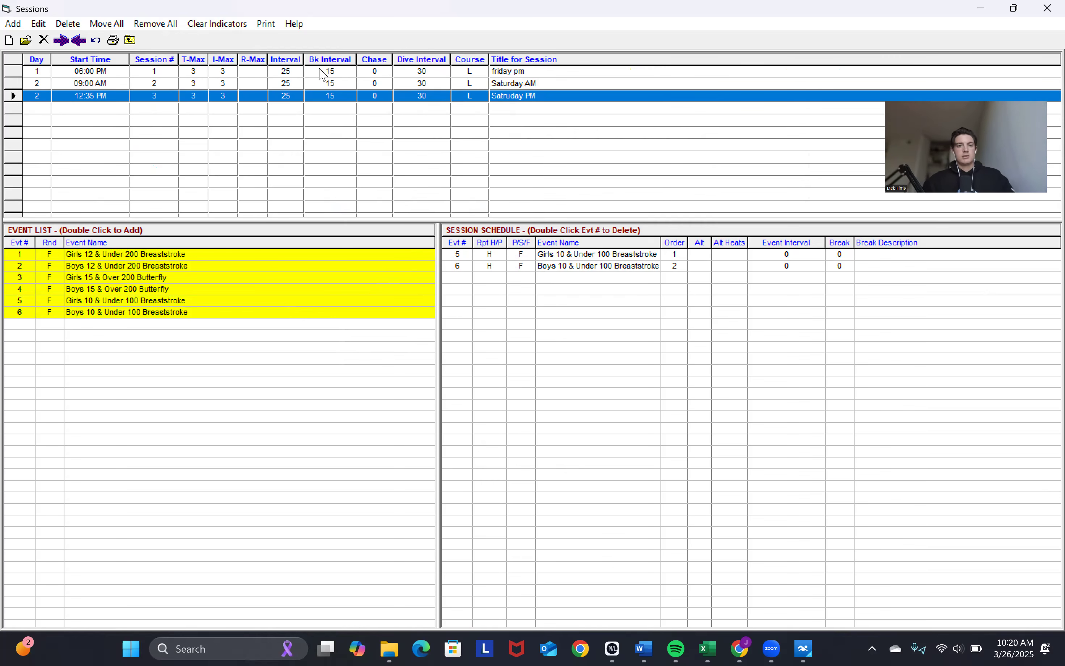
Step: Create a Sessions Report for Saturday AM only, then close the preview and report options
click(266, 25)
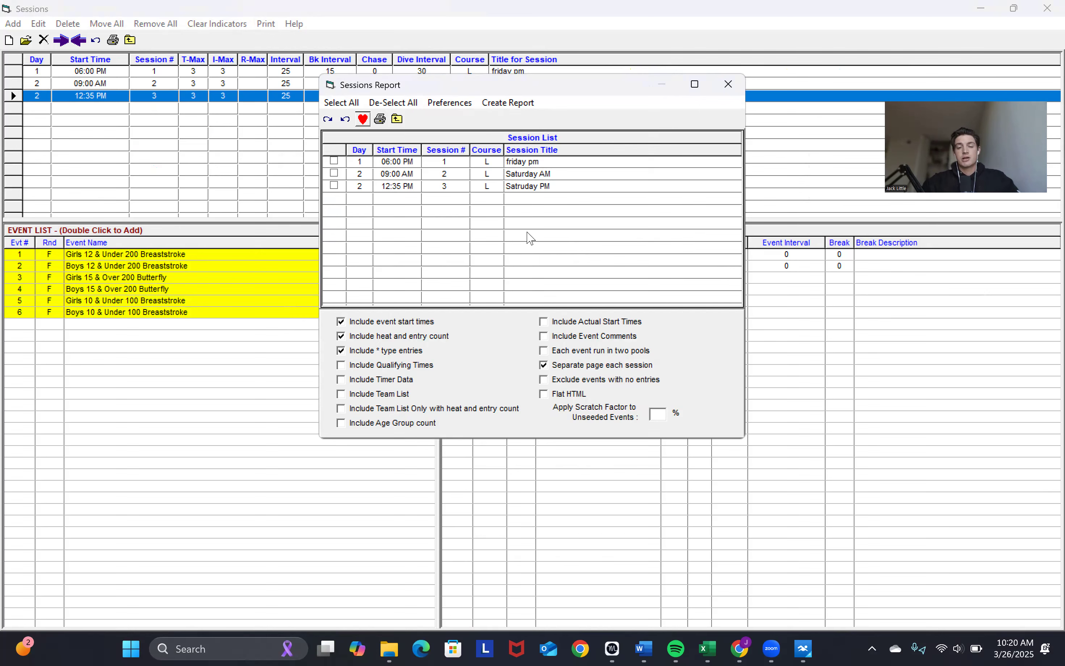
click(334, 173)
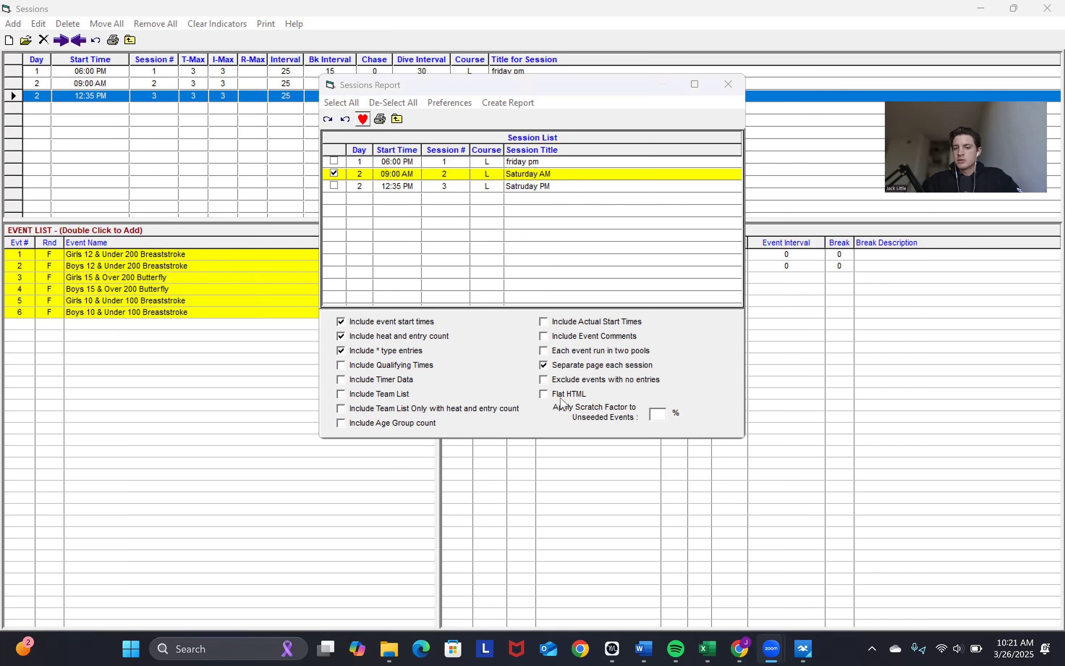
click(509, 103)
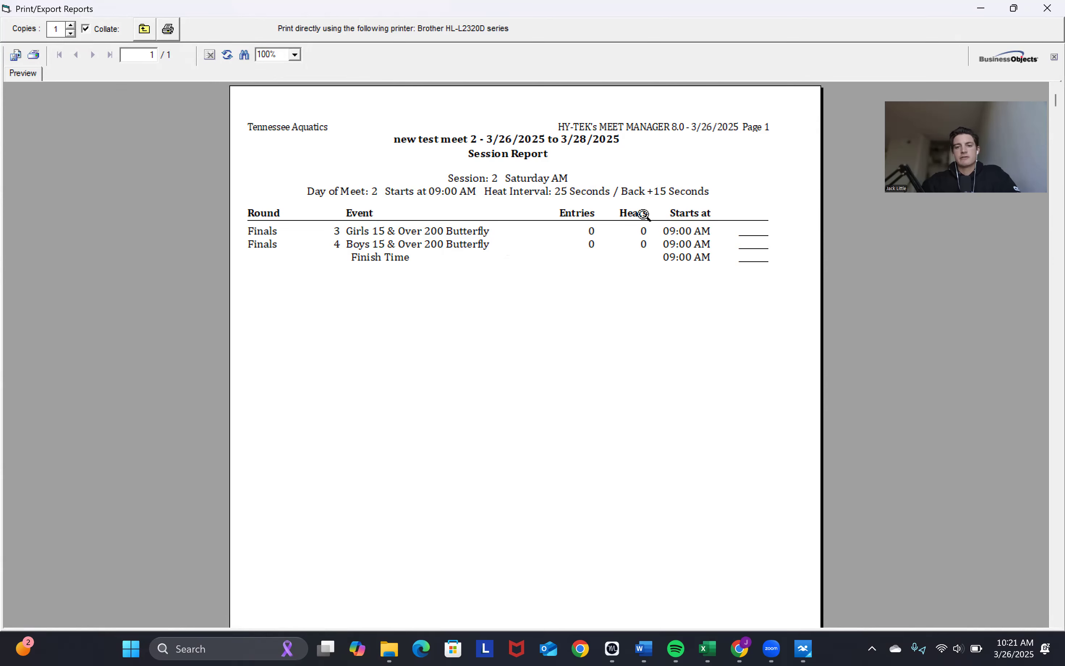
click(1047, 7)
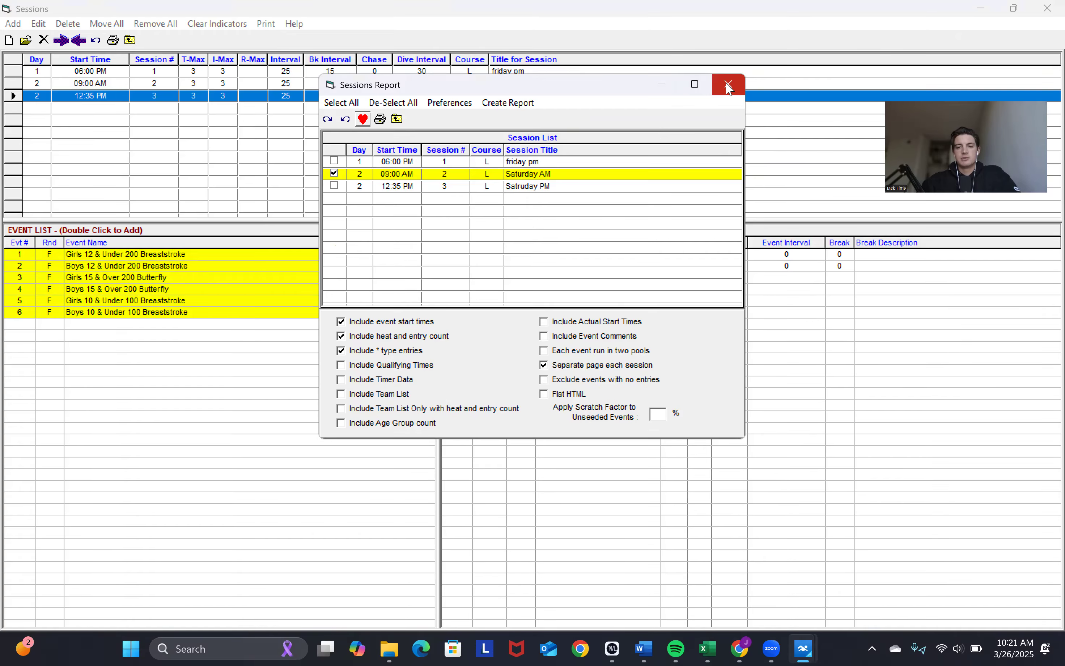
click(727, 87)
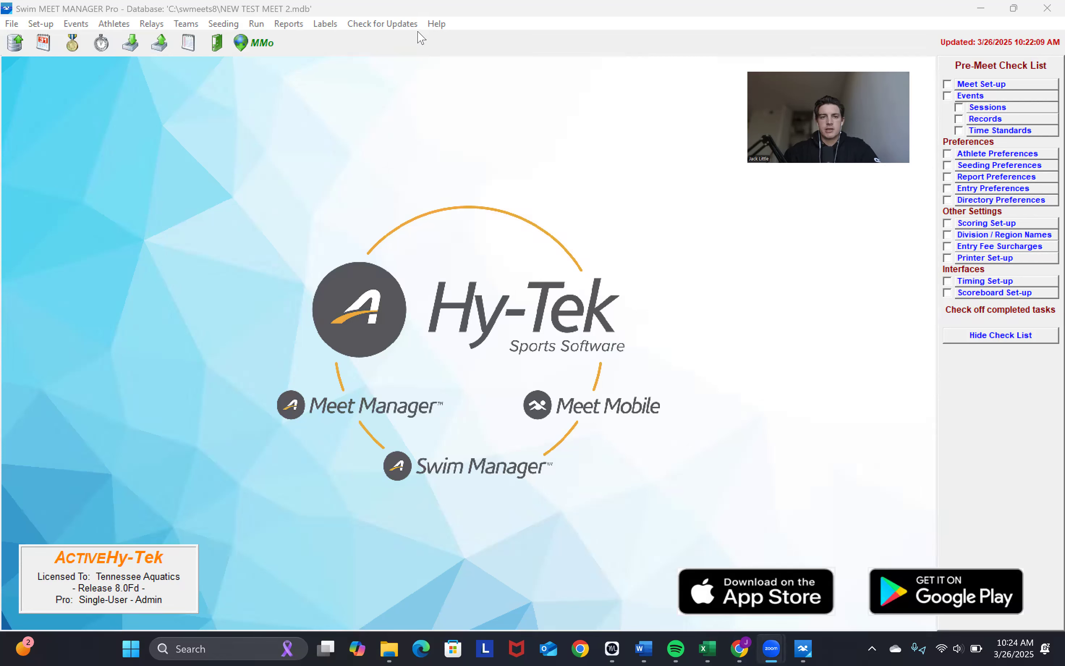
Step: Mark Meet Set-up as done in the Pre-Meet Check List, leaving Events unchecked, then view the Time Standards
click(330, 159)
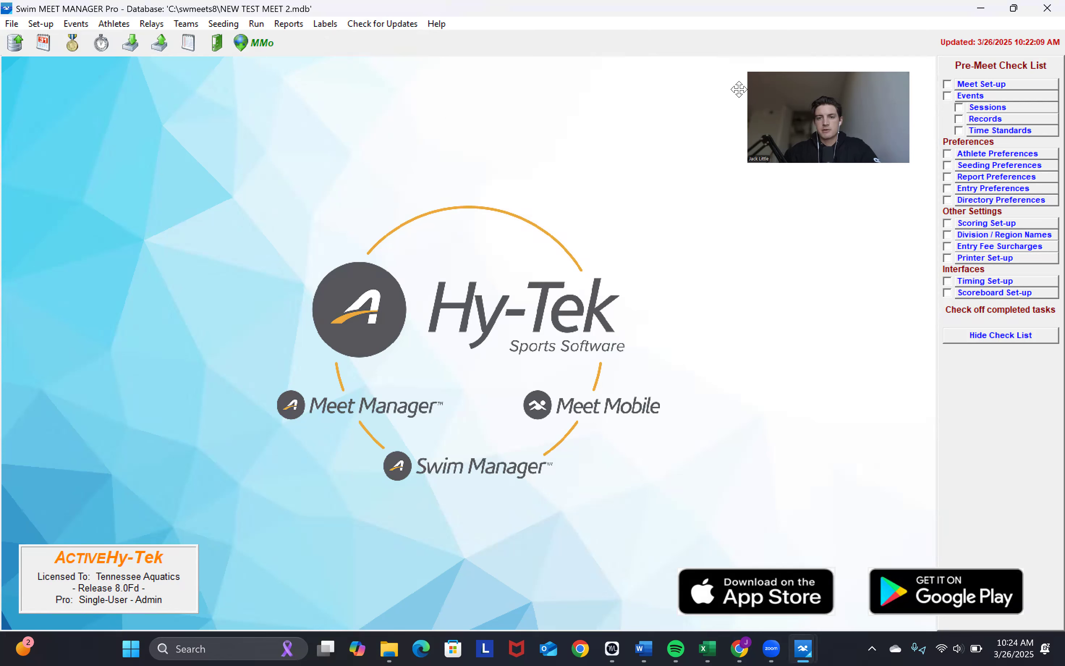
drag(739, 89, 582, 85)
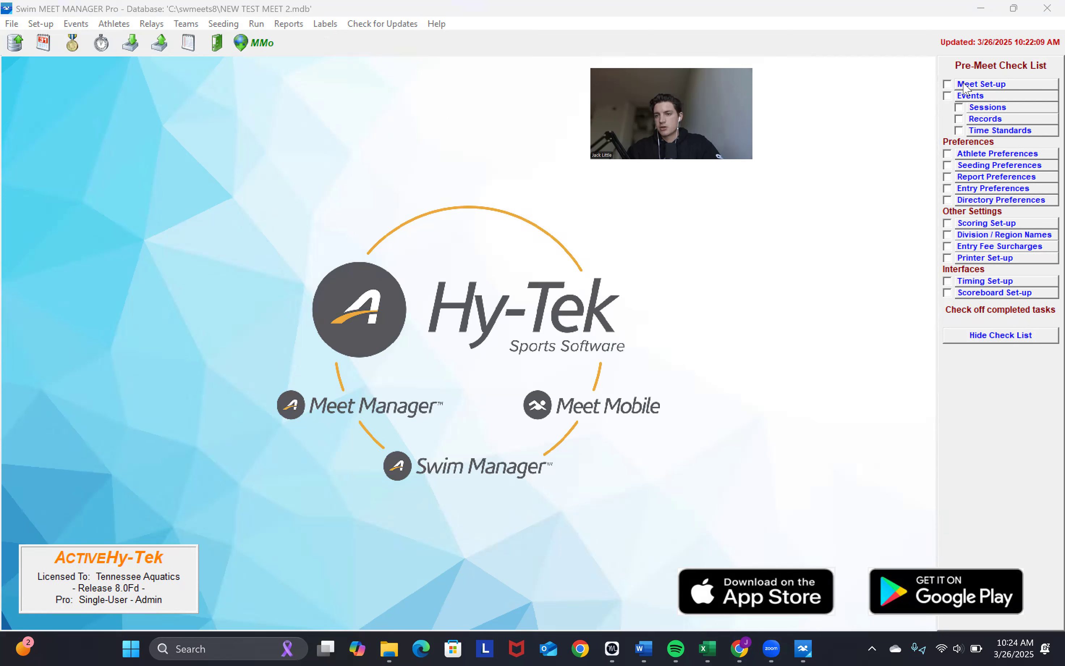
click(948, 84)
click(948, 95)
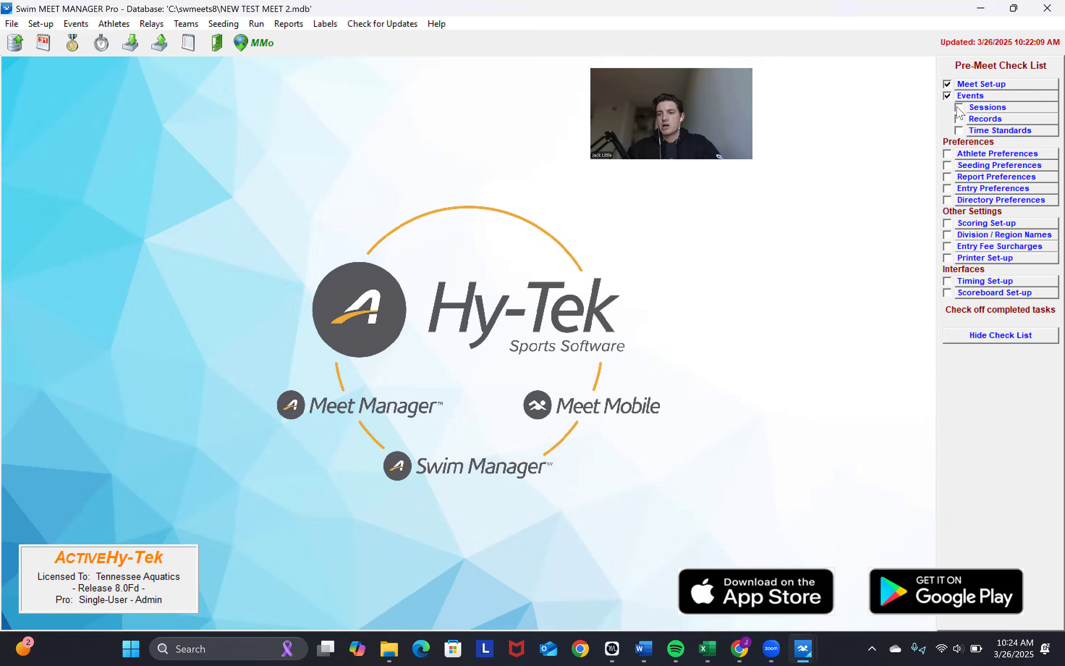
click(947, 95)
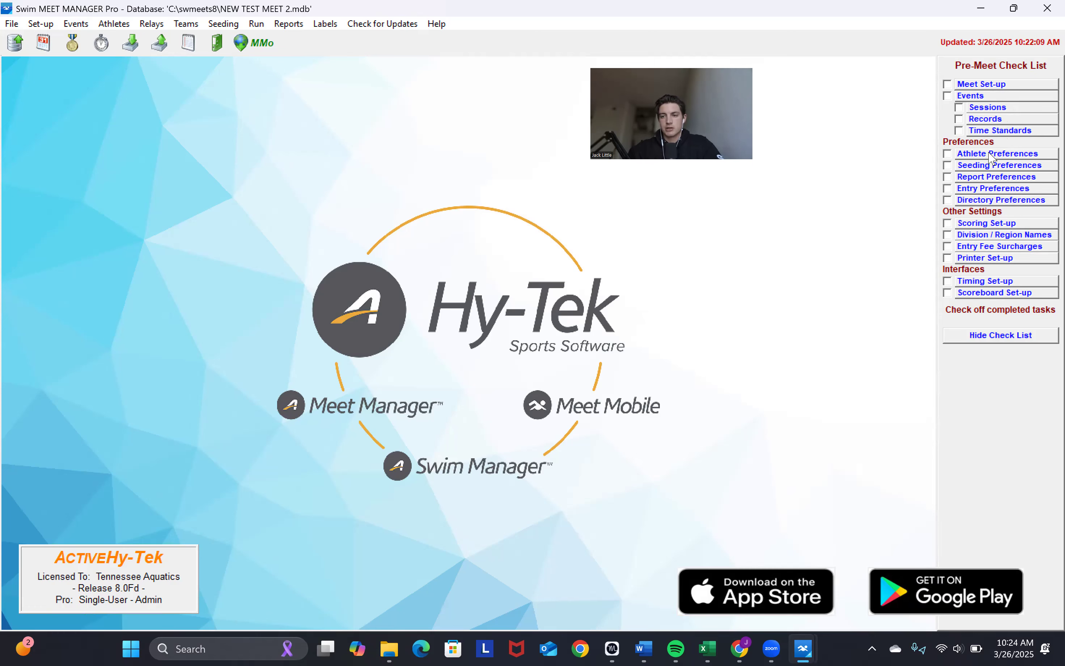
click(1007, 131)
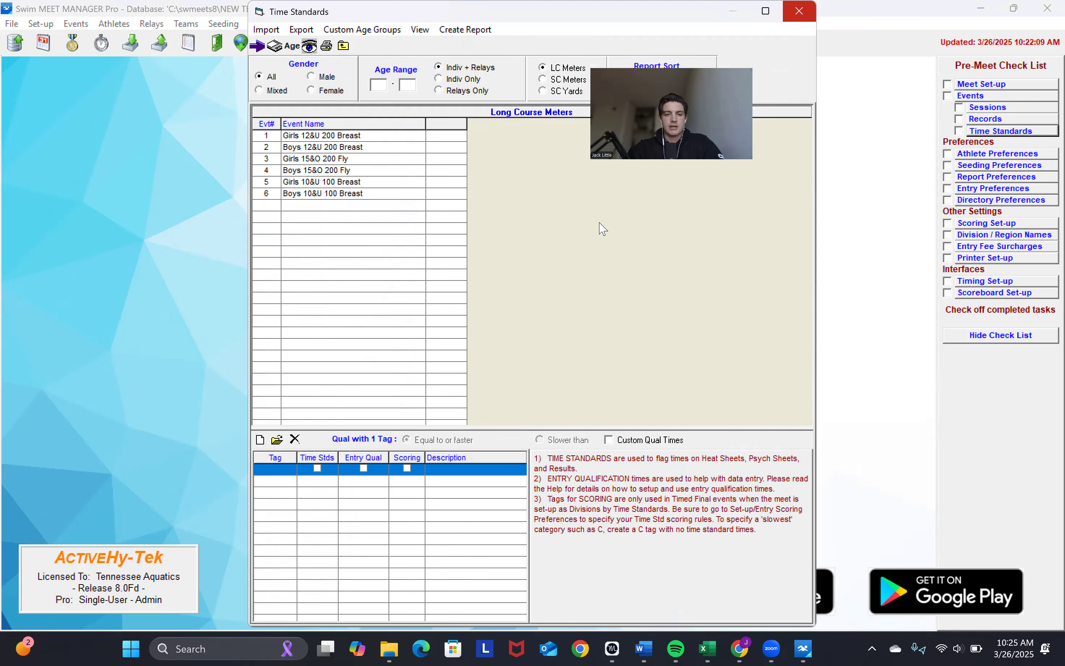
Step: Close the Time Standards window to return to the main screen
click(799, 12)
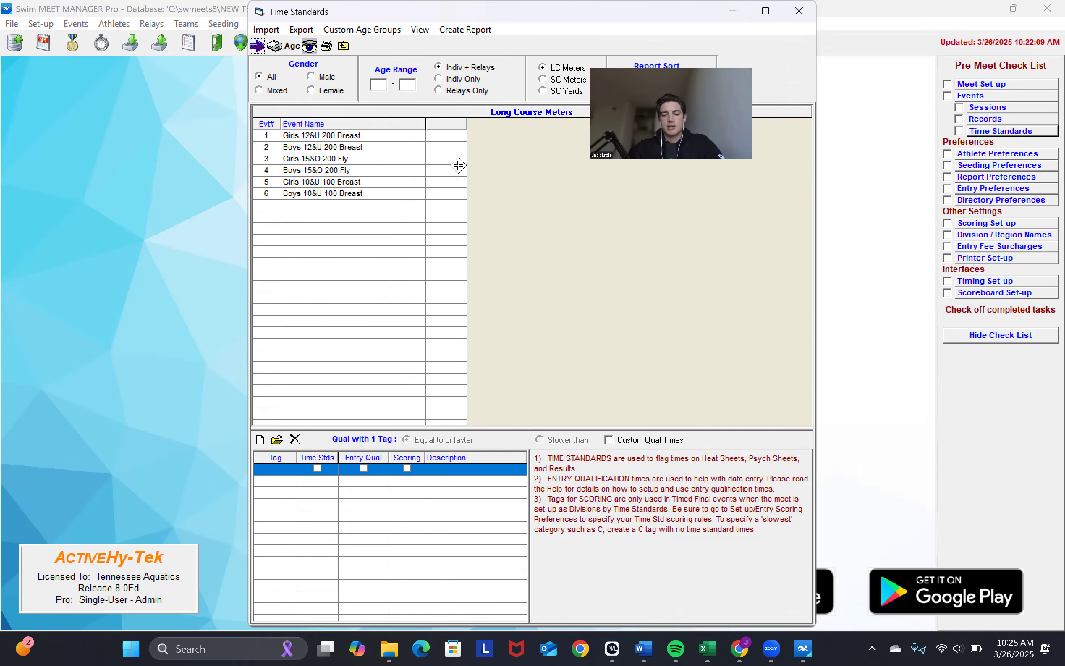
click(800, 10)
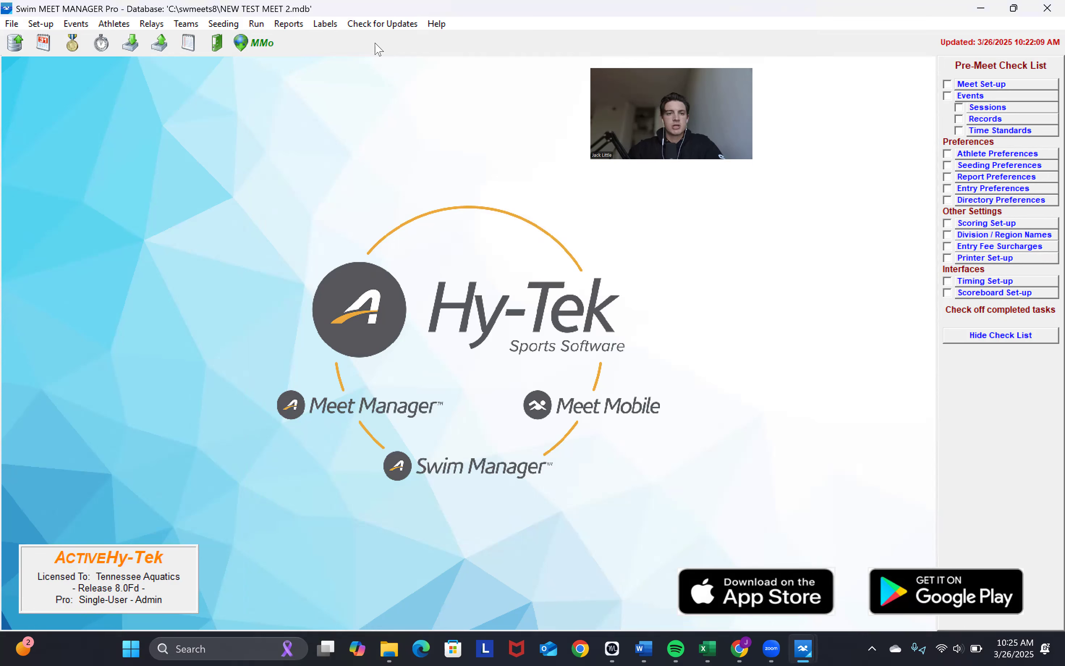
Step: Review the Sessions report options for friday pm, Saturday AM and Saturday PM, then reopen Reports
click(294, 26)
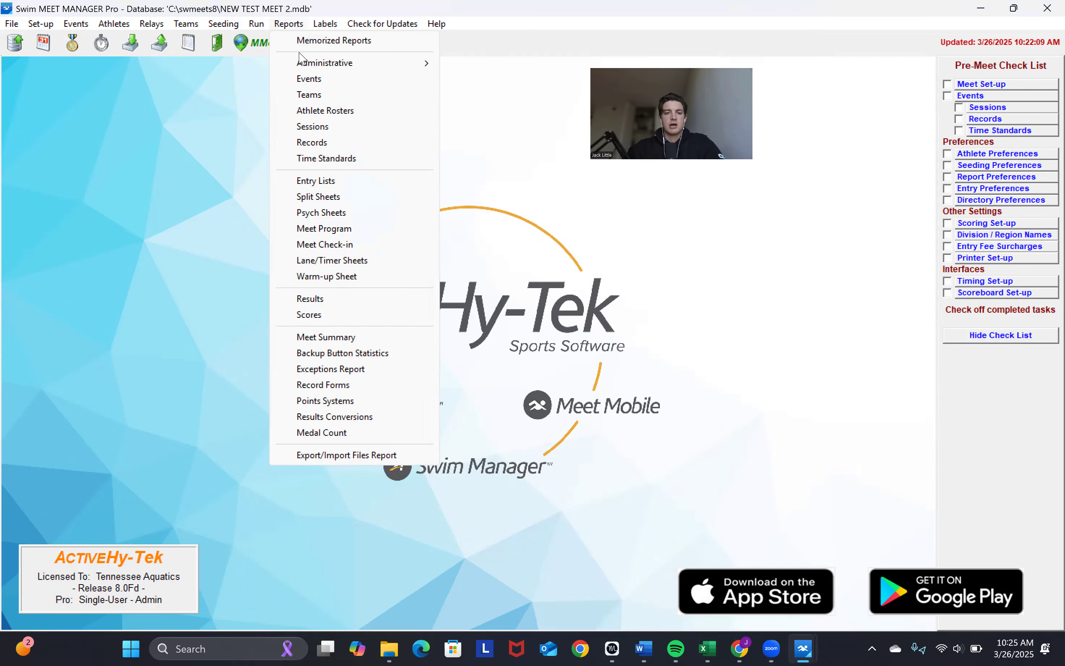
click(346, 129)
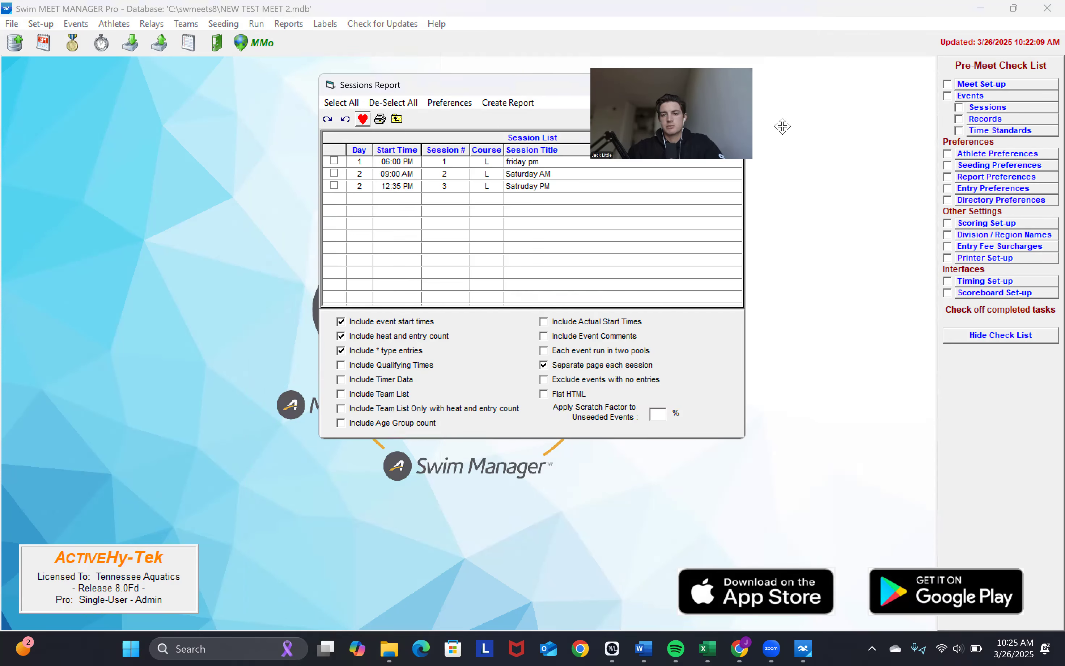
click(290, 24)
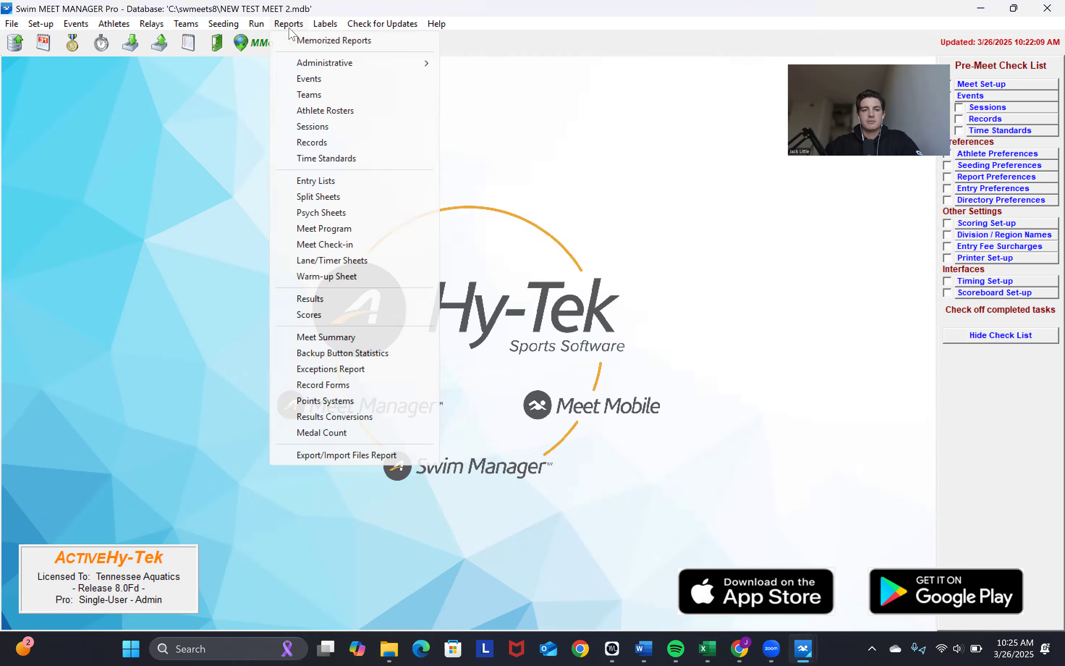
Step: Open the Psych Sheets report, show All Sessions, and dismiss the no-events-selected warning
click(334, 225)
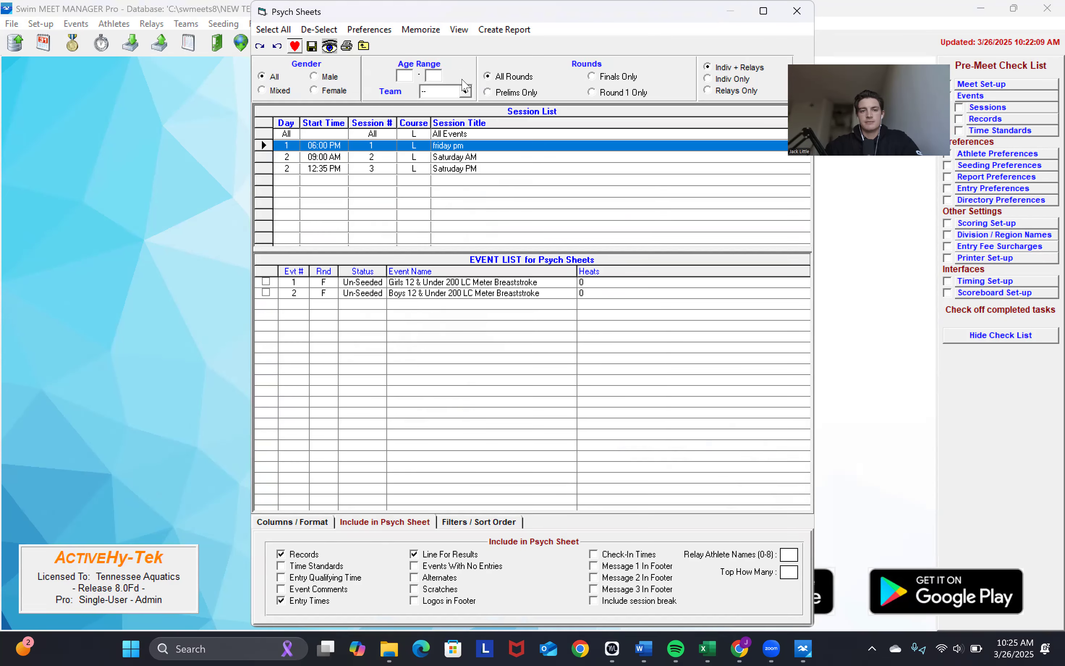
click(293, 158)
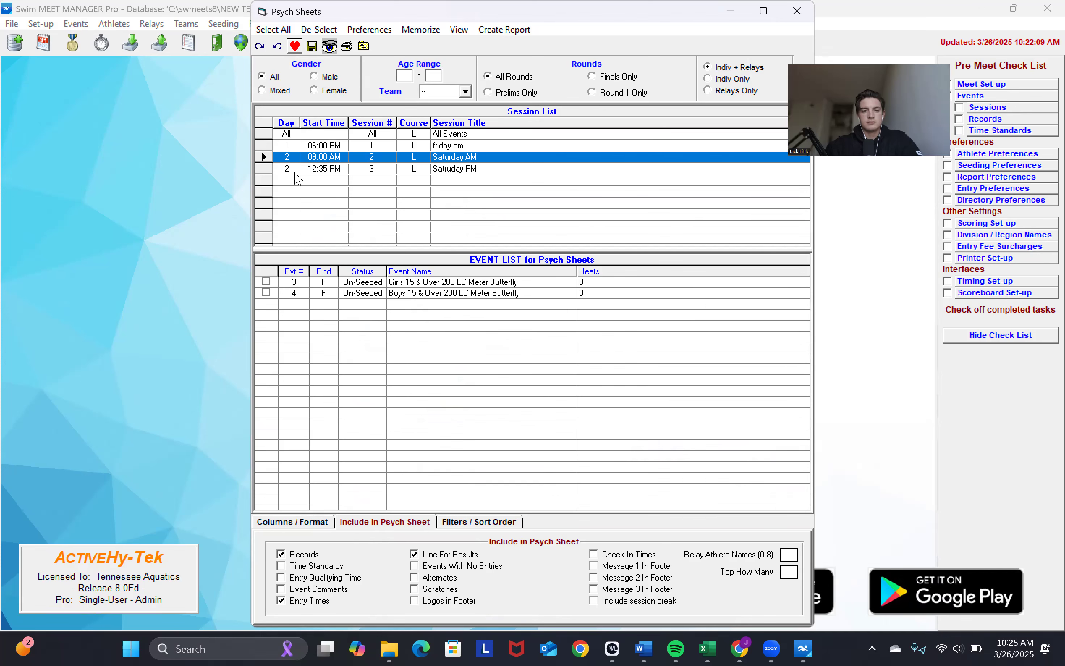
click(294, 169)
click(290, 147)
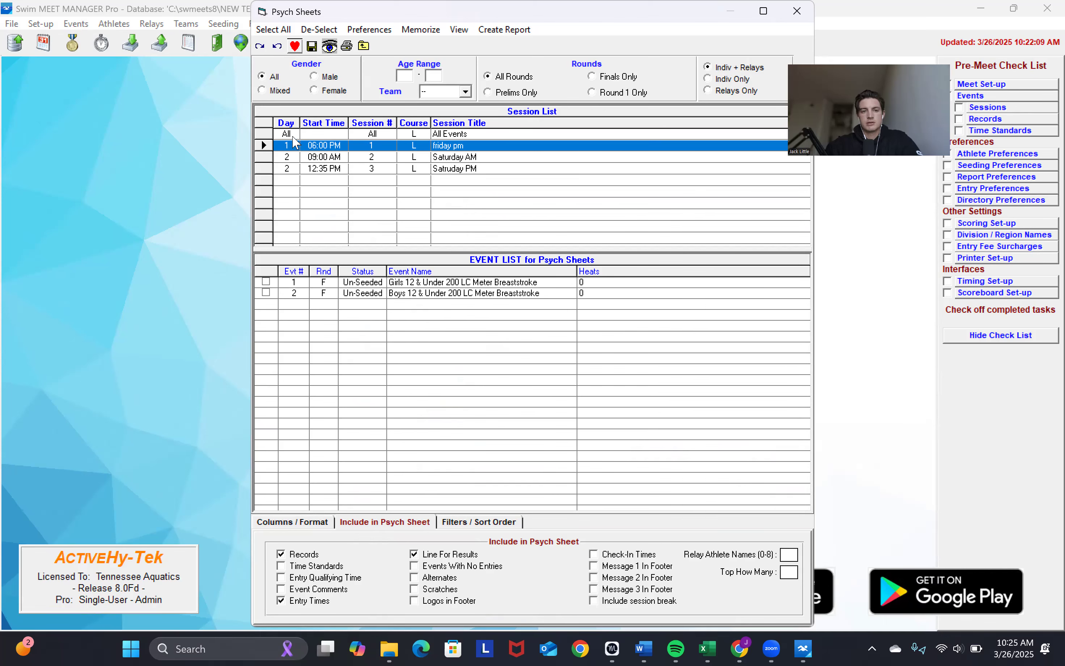
click(293, 135)
click(519, 32)
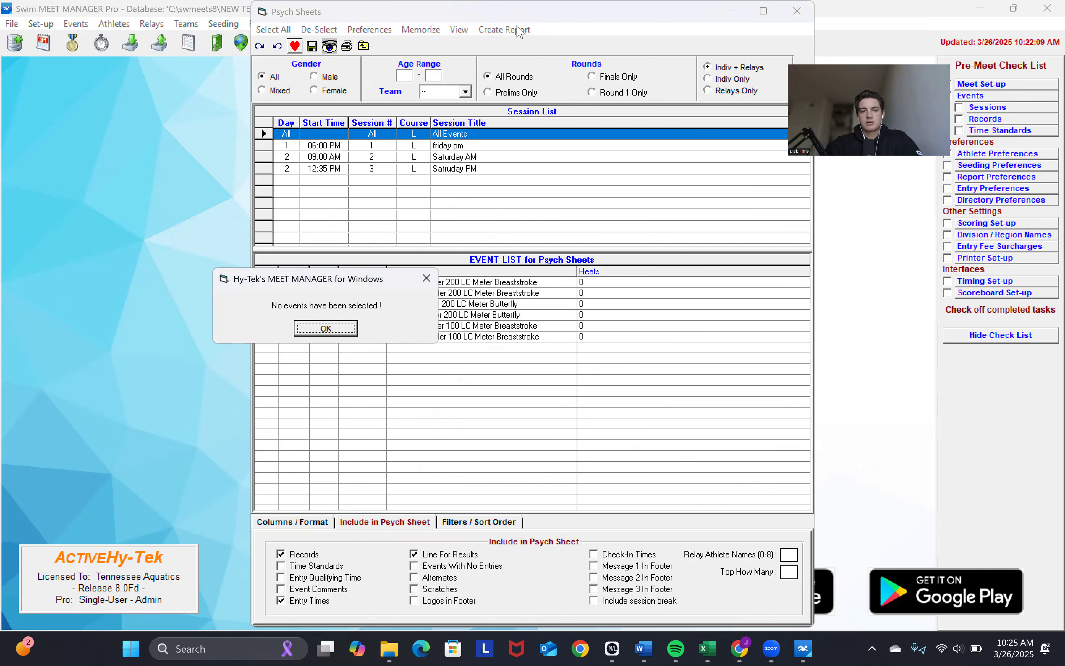
click(328, 331)
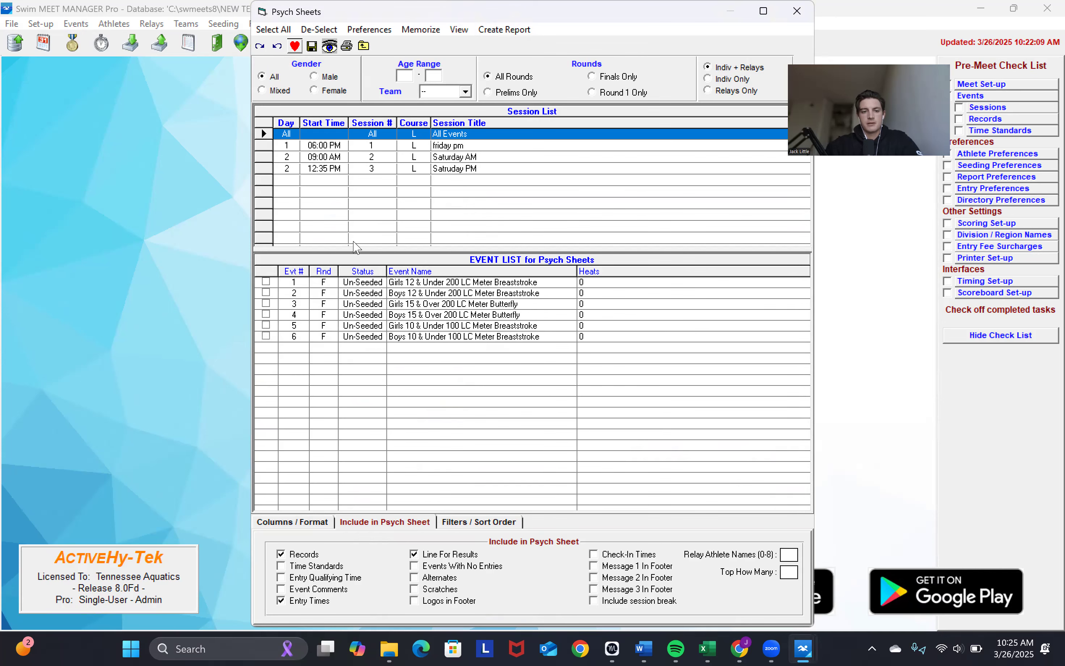
Step: Create the psych sheet for events 1–6, dismiss the no-data message, and close the window
click(270, 283)
click(268, 293)
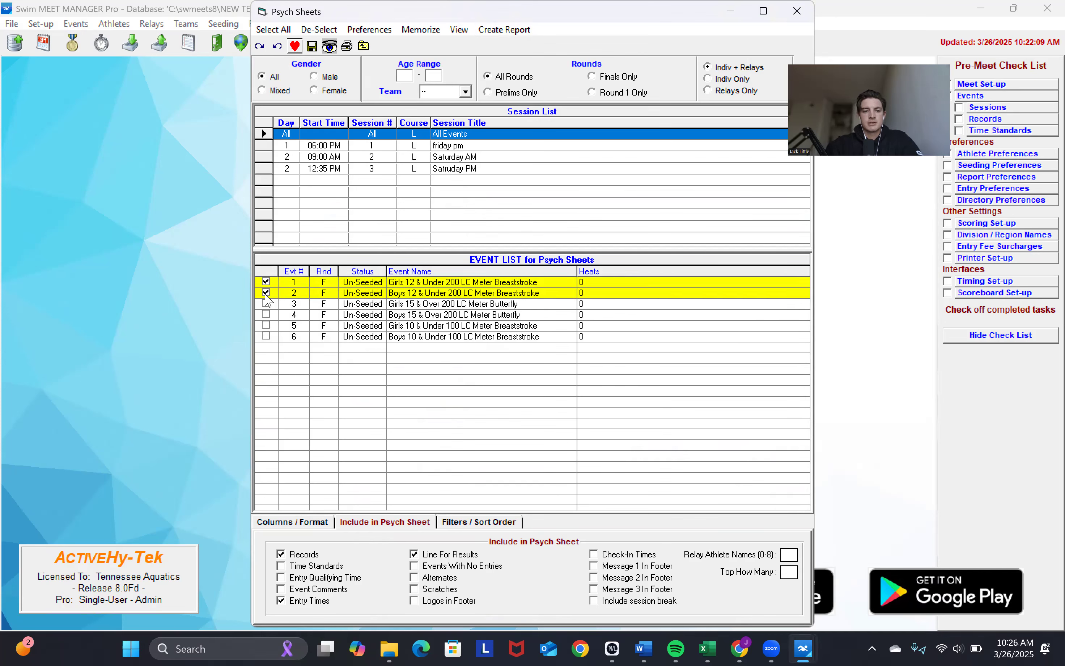
click(268, 304)
click(268, 315)
click(268, 326)
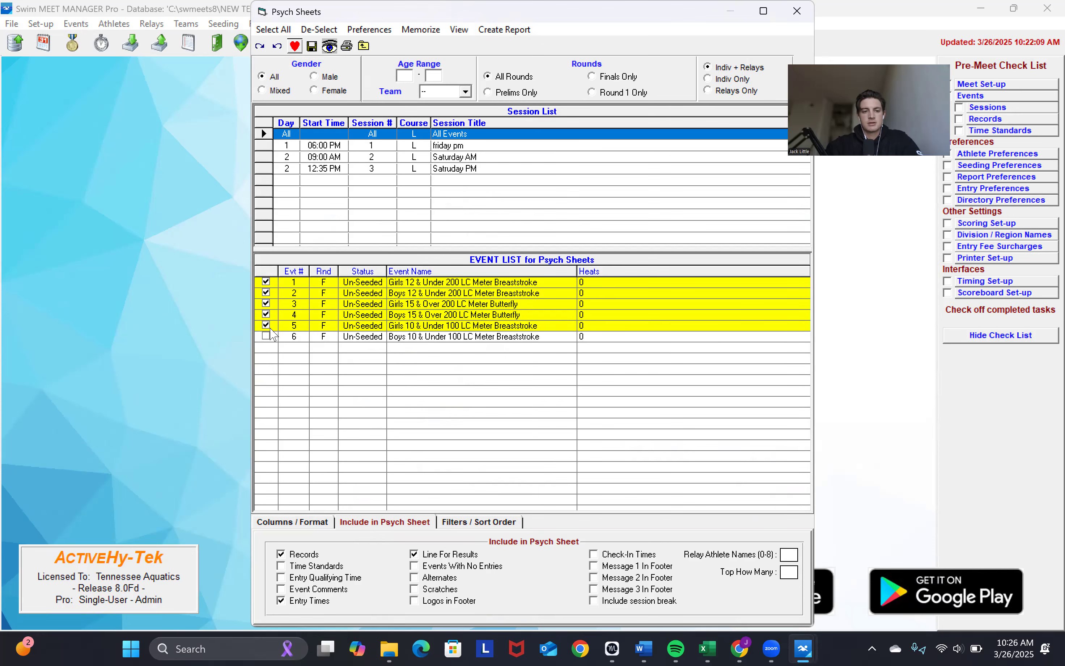
click(267, 337)
click(526, 30)
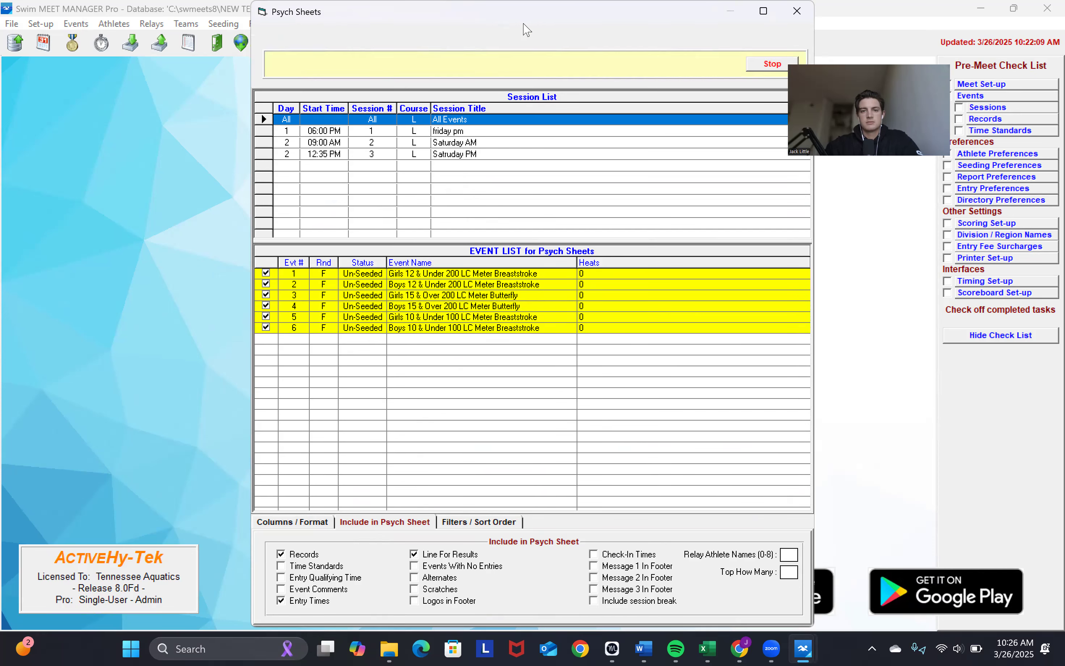
click(628, 409)
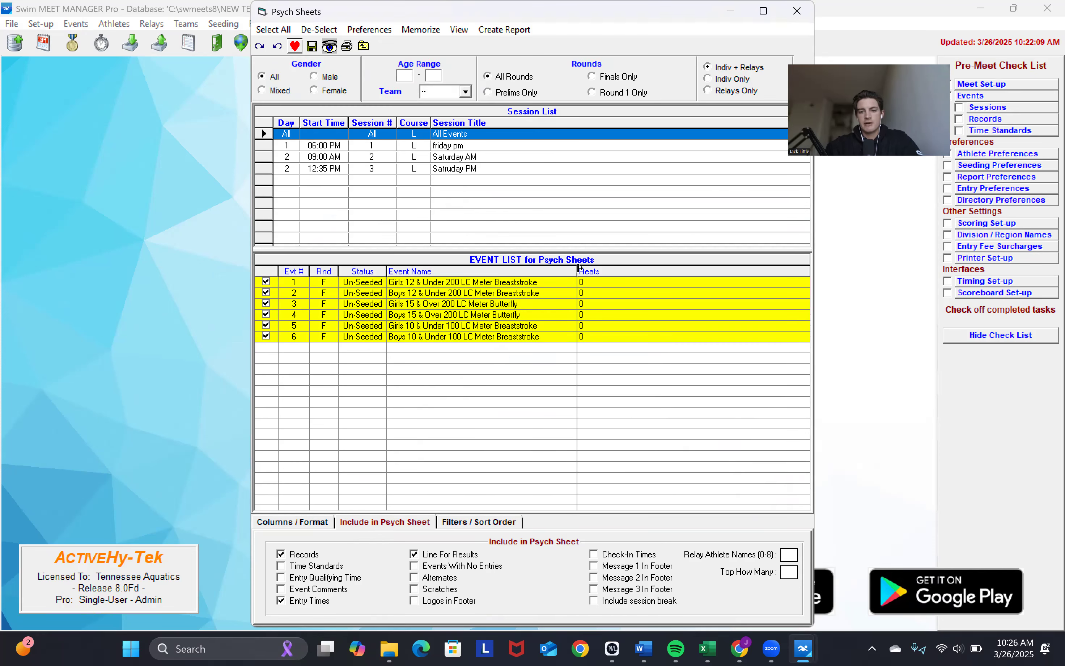
click(797, 11)
click(288, 23)
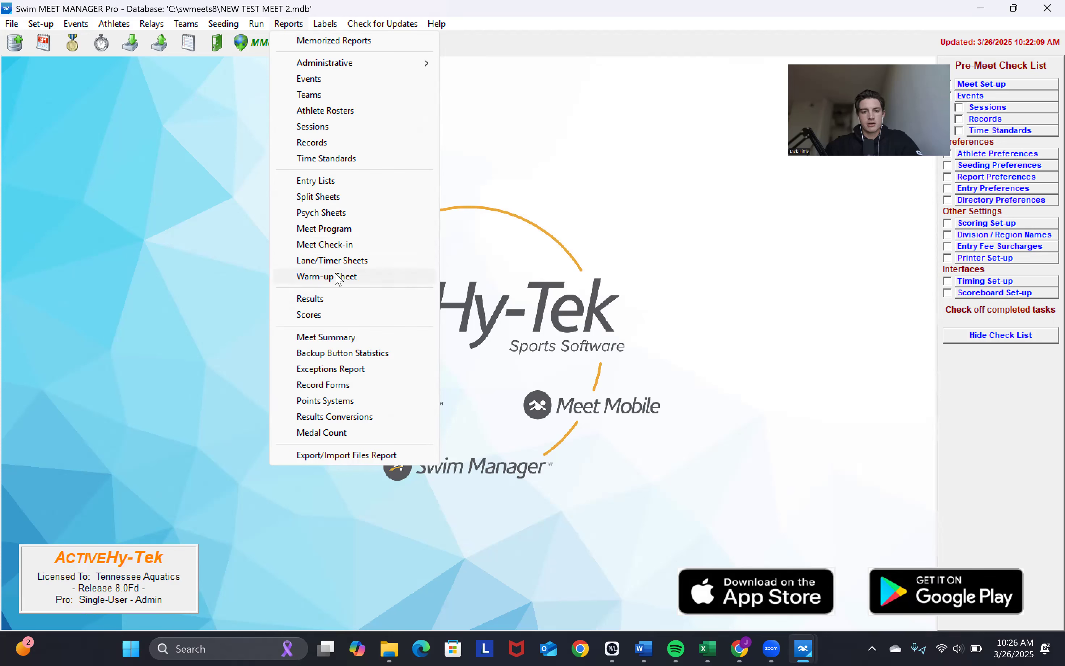
Step: Look over the Meet Program report options, close them, and dismiss the File menu
click(334, 229)
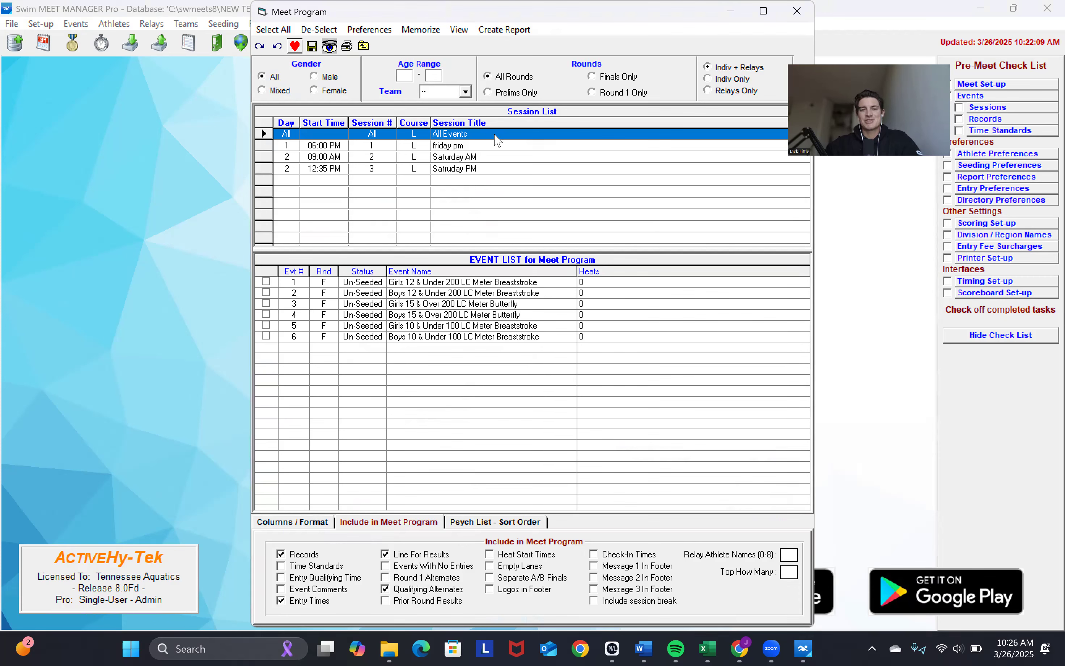
click(797, 10)
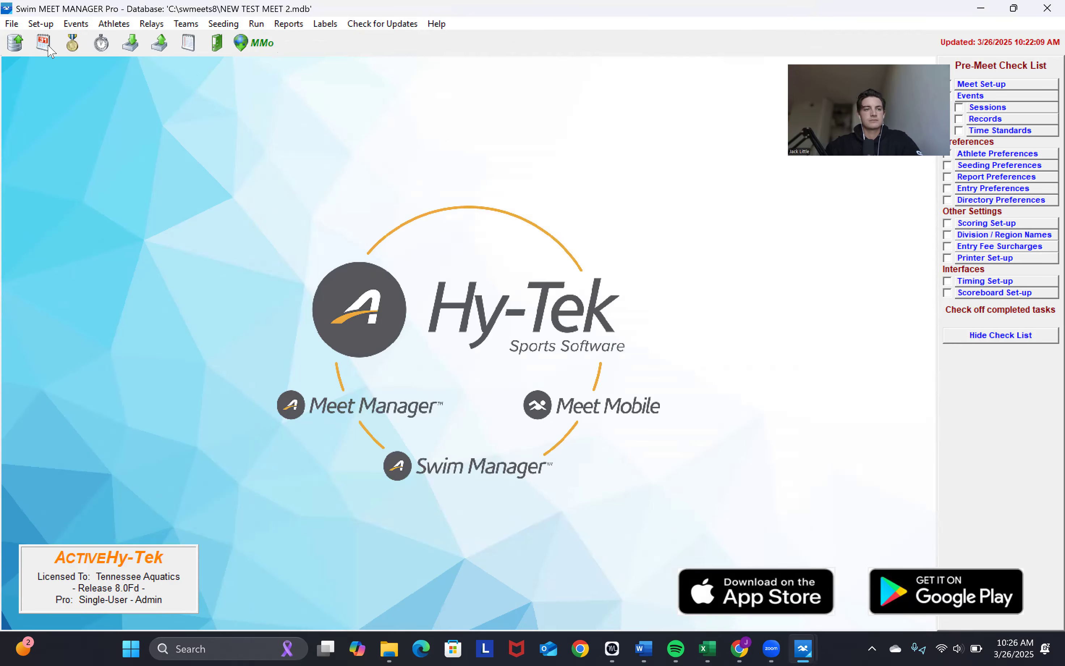
click(12, 24)
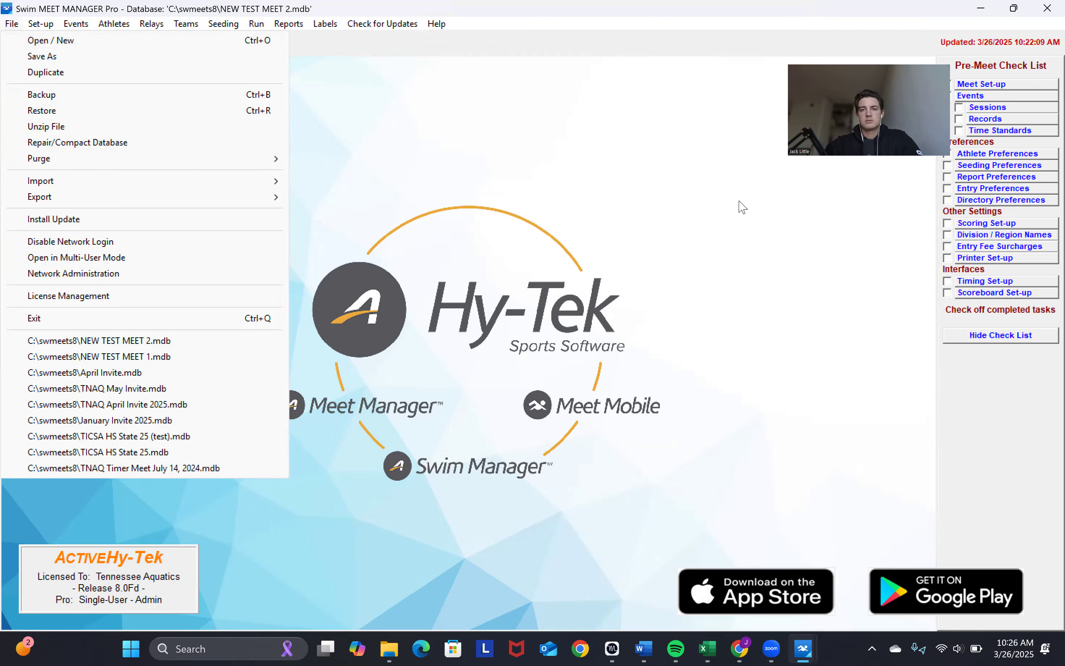
click(640, 268)
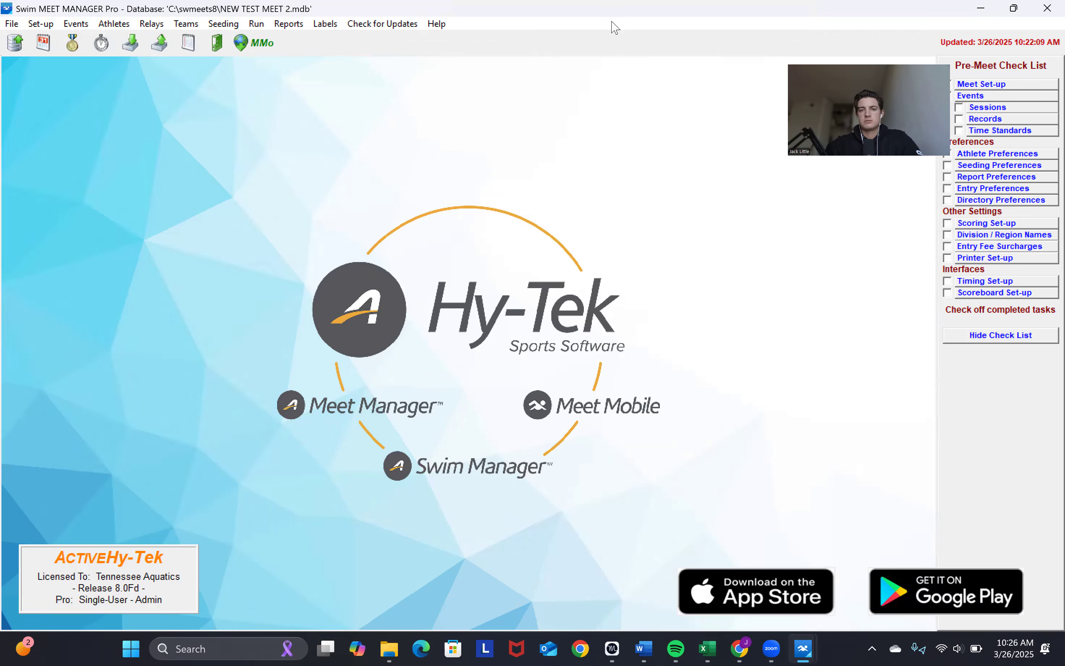